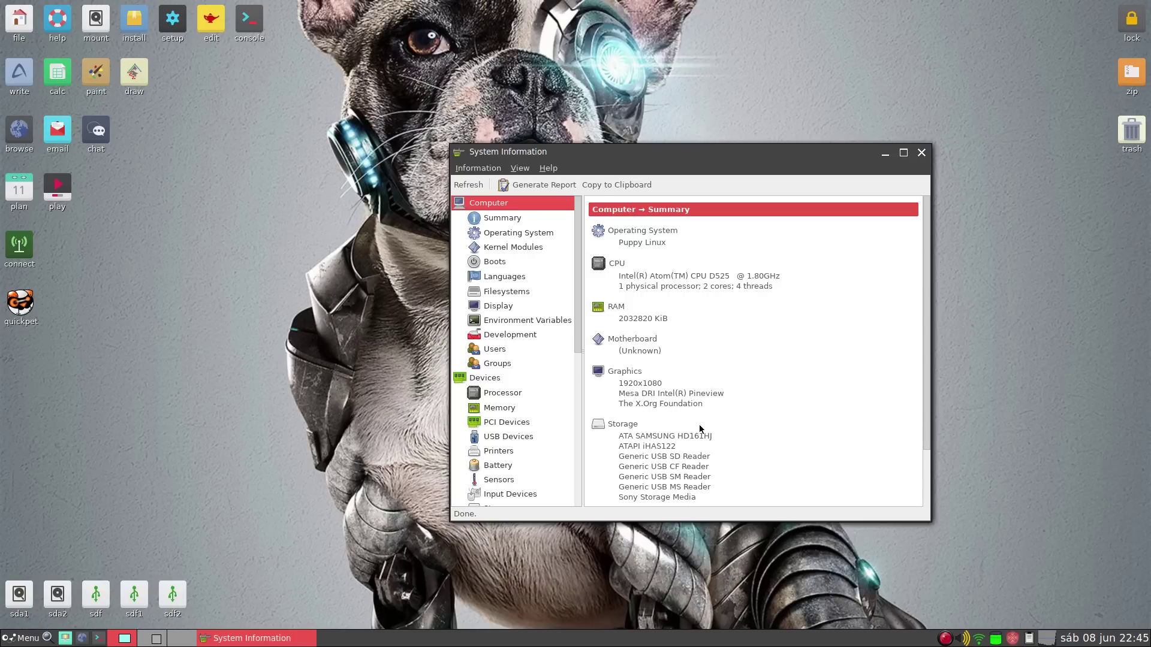
- Review the computer's hardware summary in System Information, down to the printers and audio entries
scroll(699, 432, "down", 2)
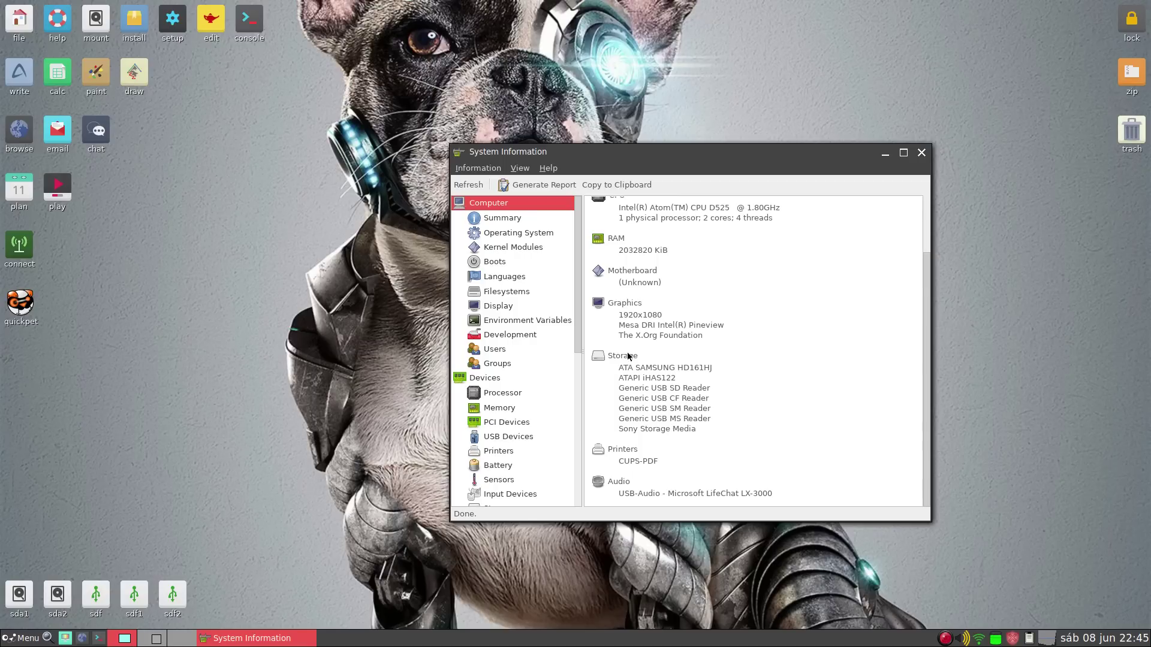
scroll(707, 393, "up", 1)
scroll(734, 407, "up", 1)
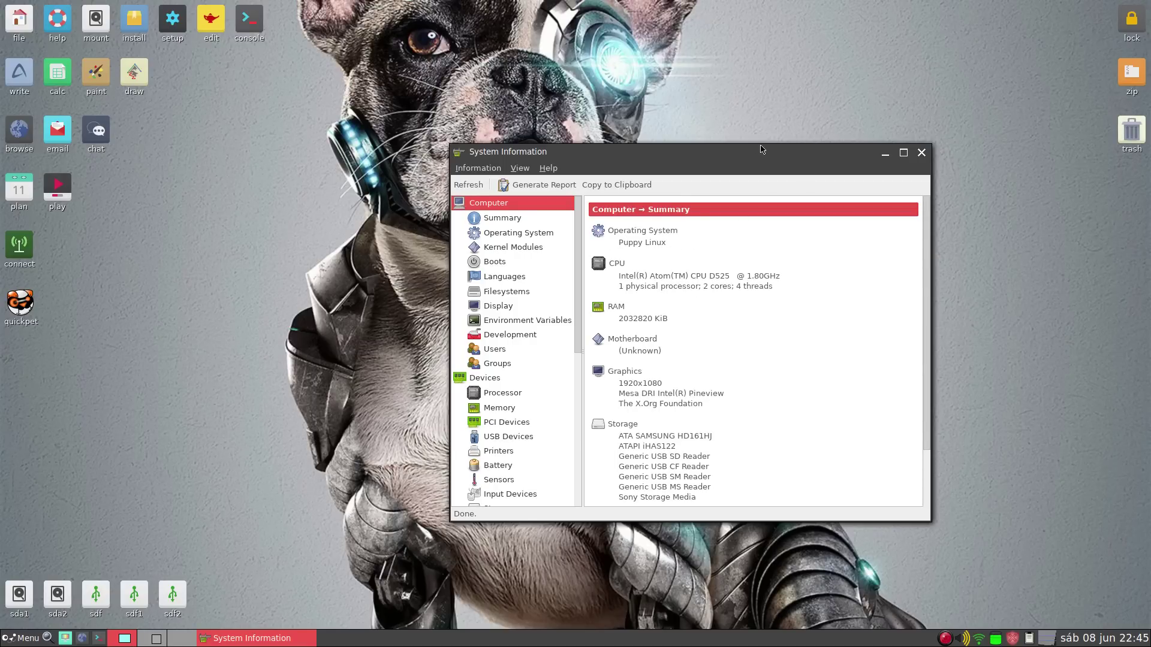
left_click(23, 638)
mouse_move(35, 519)
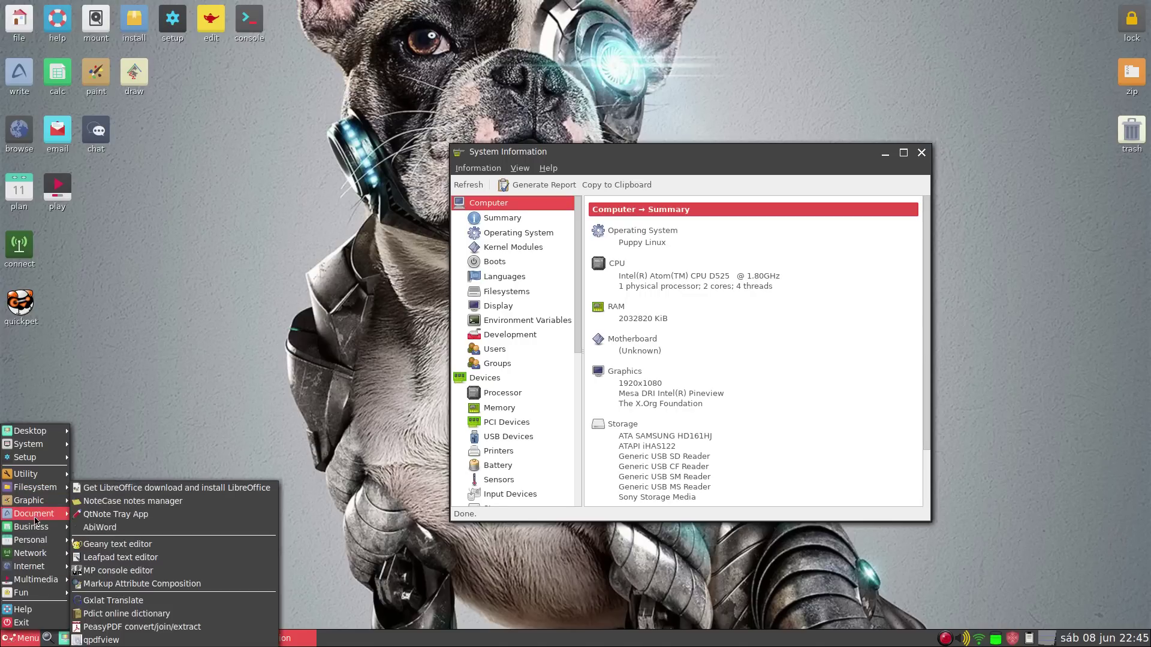
left_click(334, 422)
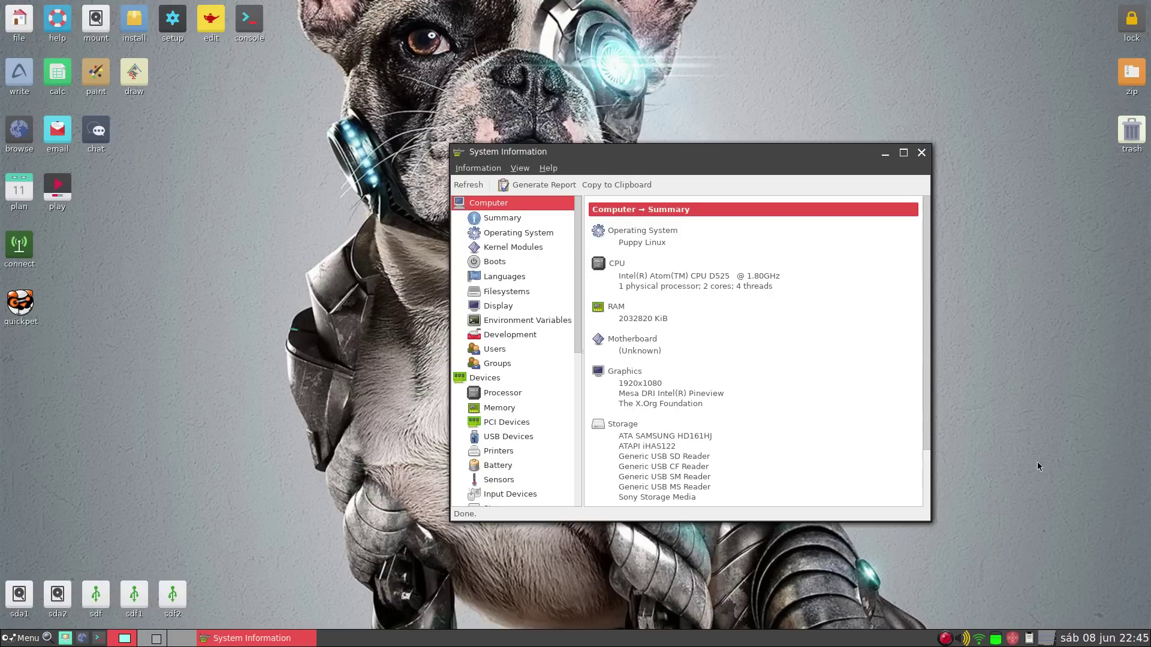
left_click_drag(664, 149, 482, 138)
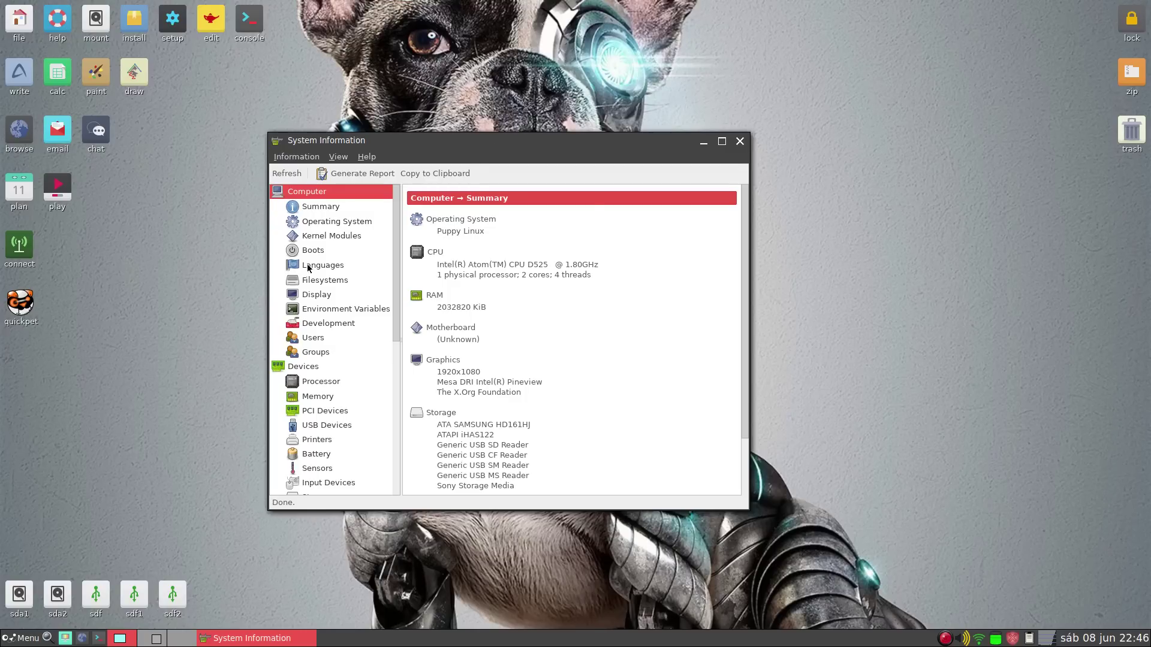
left_click_drag(465, 143, 793, 205)
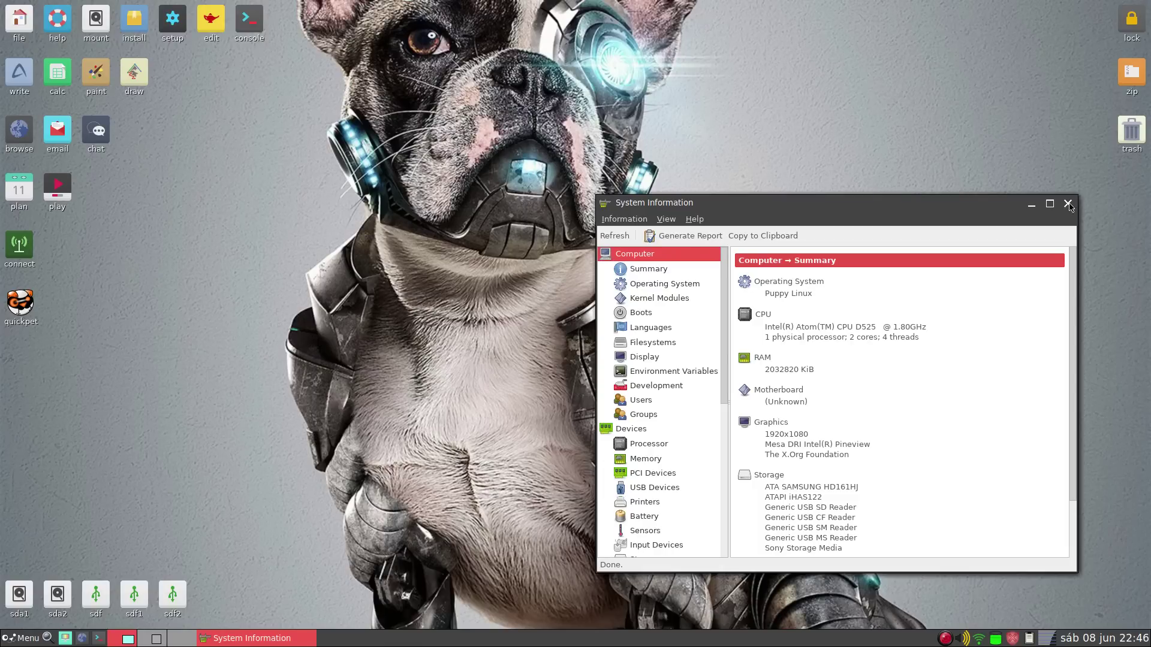
- Close System Information and start Puppy's Universal installer, targeting the internal IDE/SATA/SCSI hard drive sda
left_click(1068, 204)
left_click(142, 28)
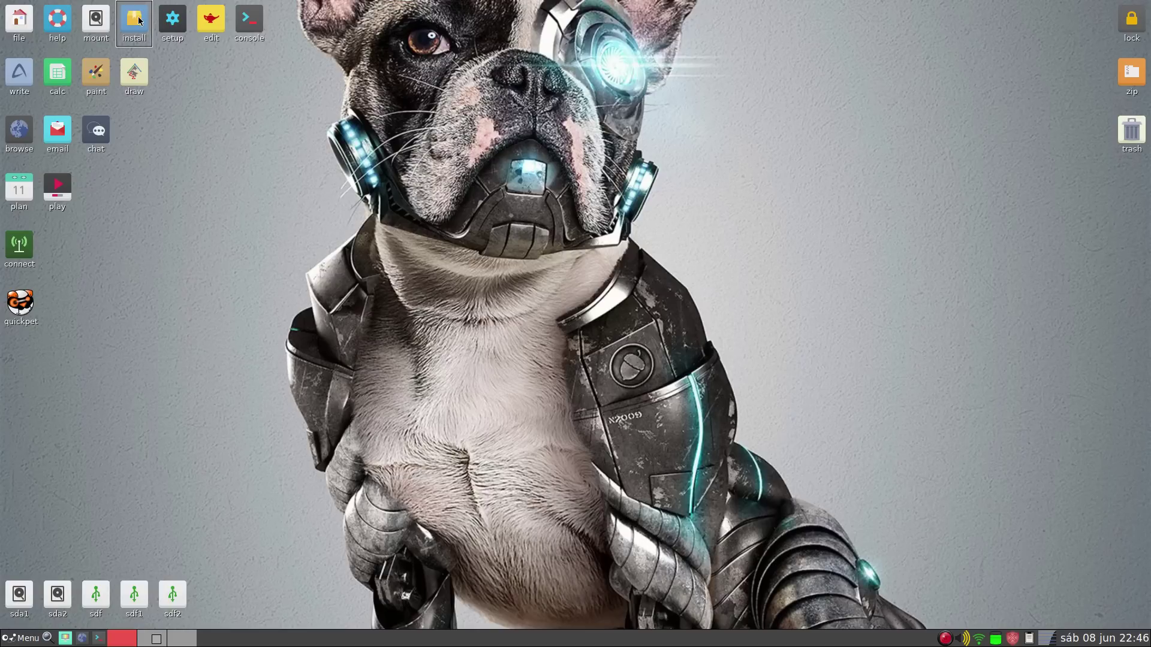
mouse_move(317, 207)
left_mouse_down()
mouse_move(515, 159)
mouse_move(565, 174)
mouse_move(325, 198)
left_mouse_up()
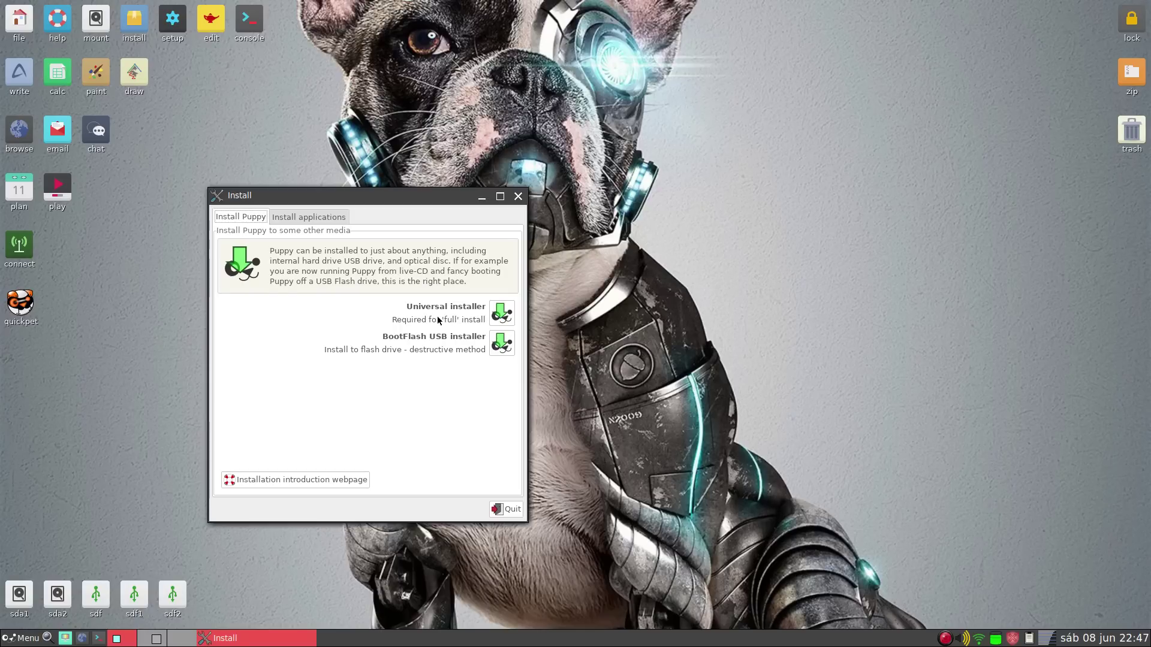
left_click(510, 316)
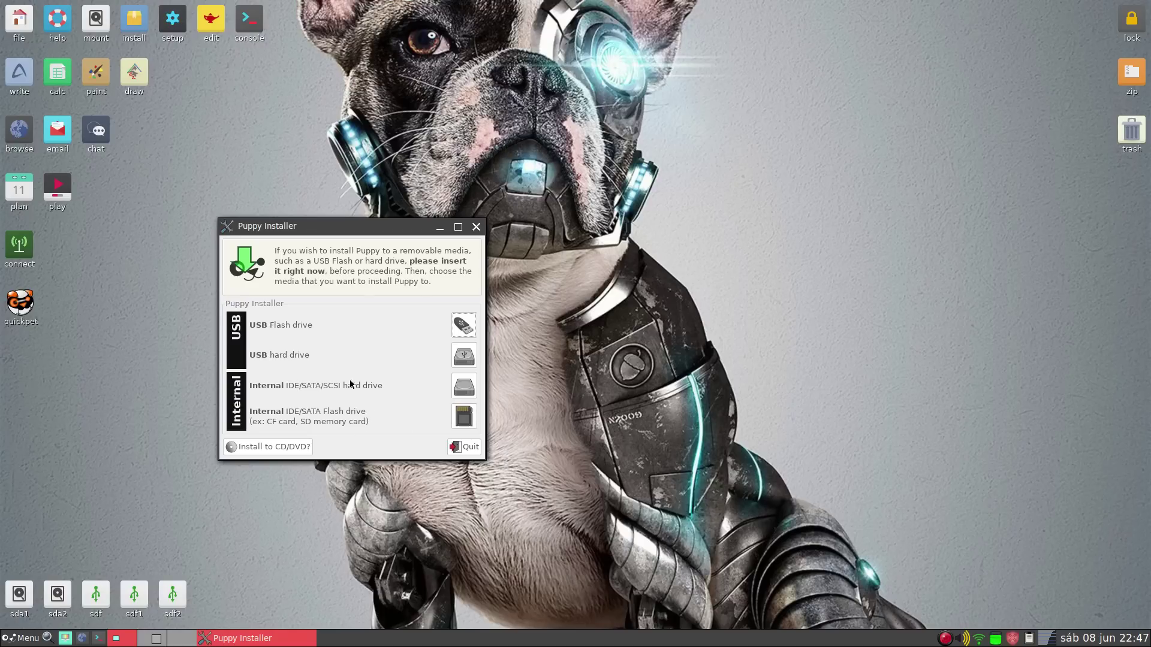
left_click(459, 387)
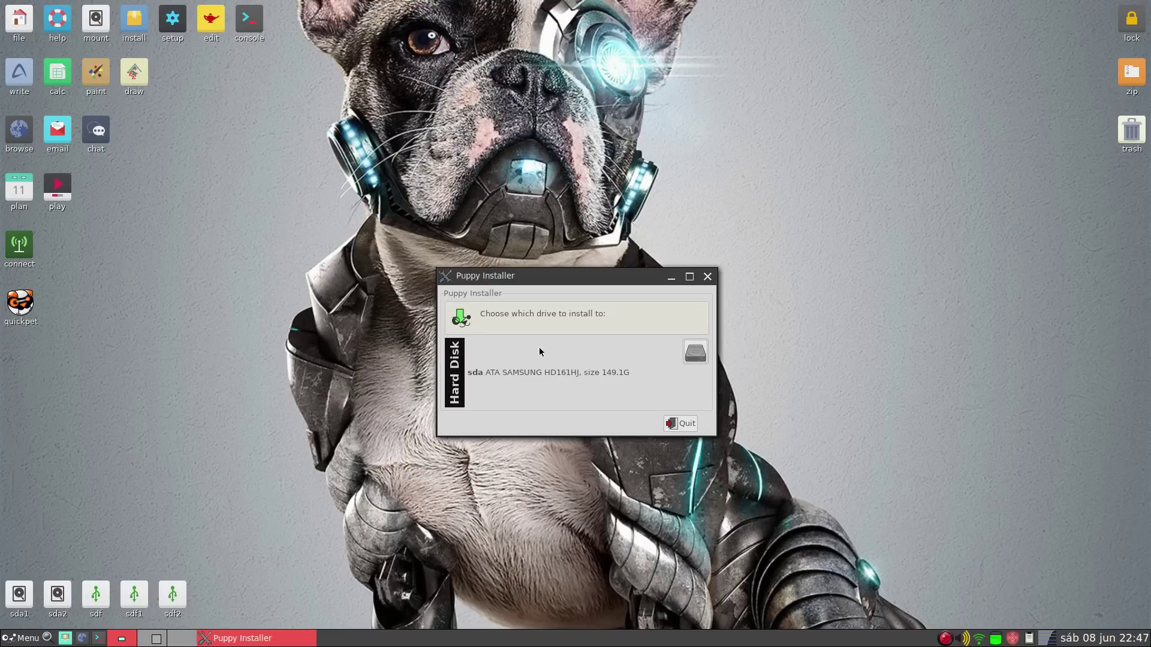
left_click(697, 353)
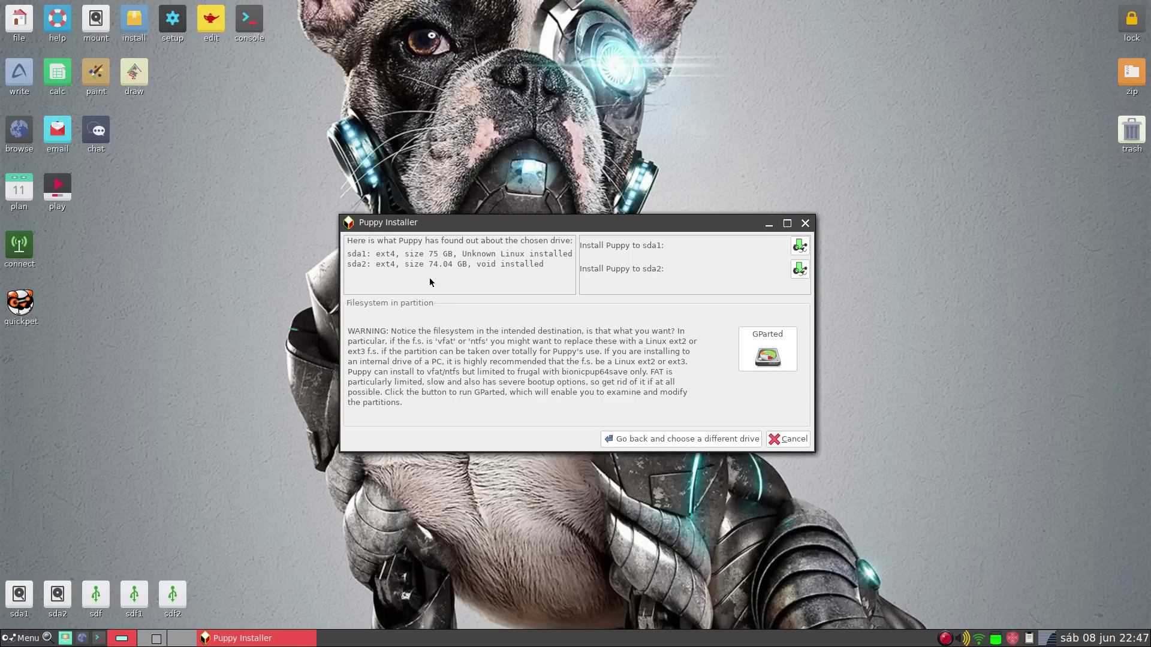
- Install Puppy to partition sda1 as a FULL install with an initial RAM disk (initrd.gz)
left_click(799, 247)
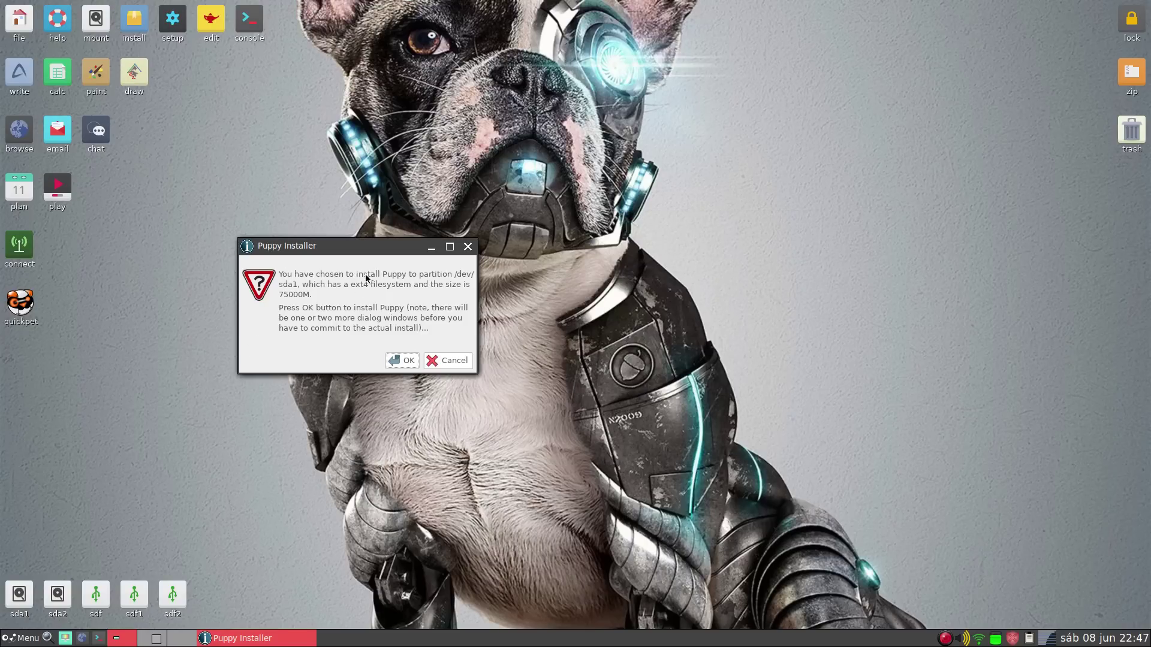
left_click(397, 357)
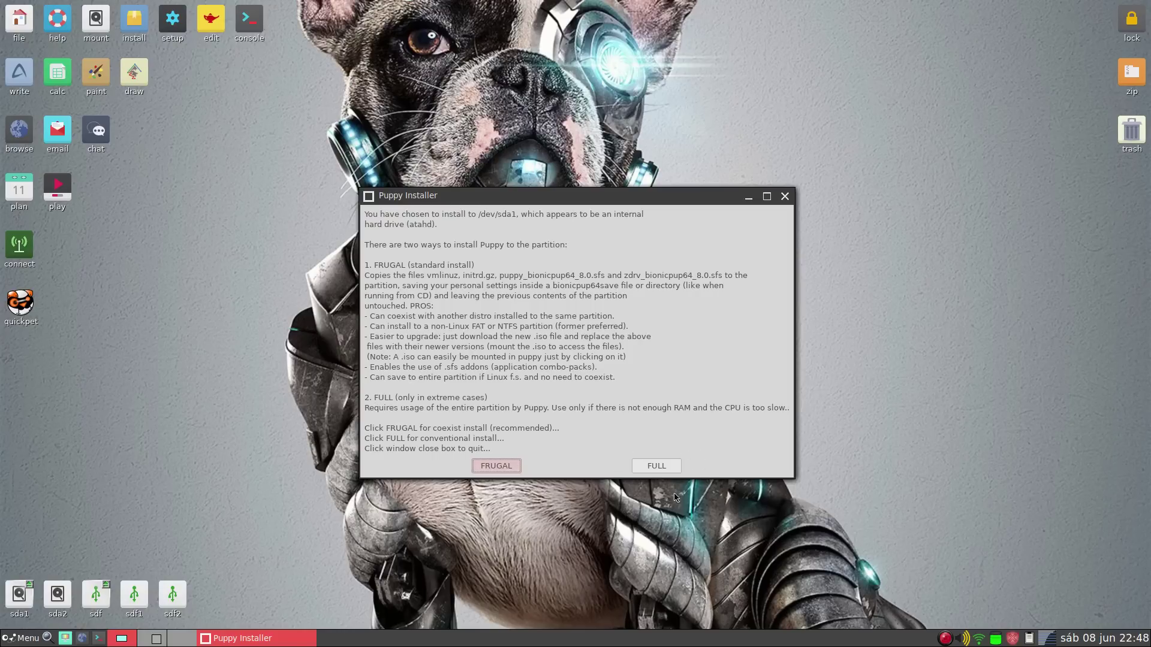
left_click(653, 466)
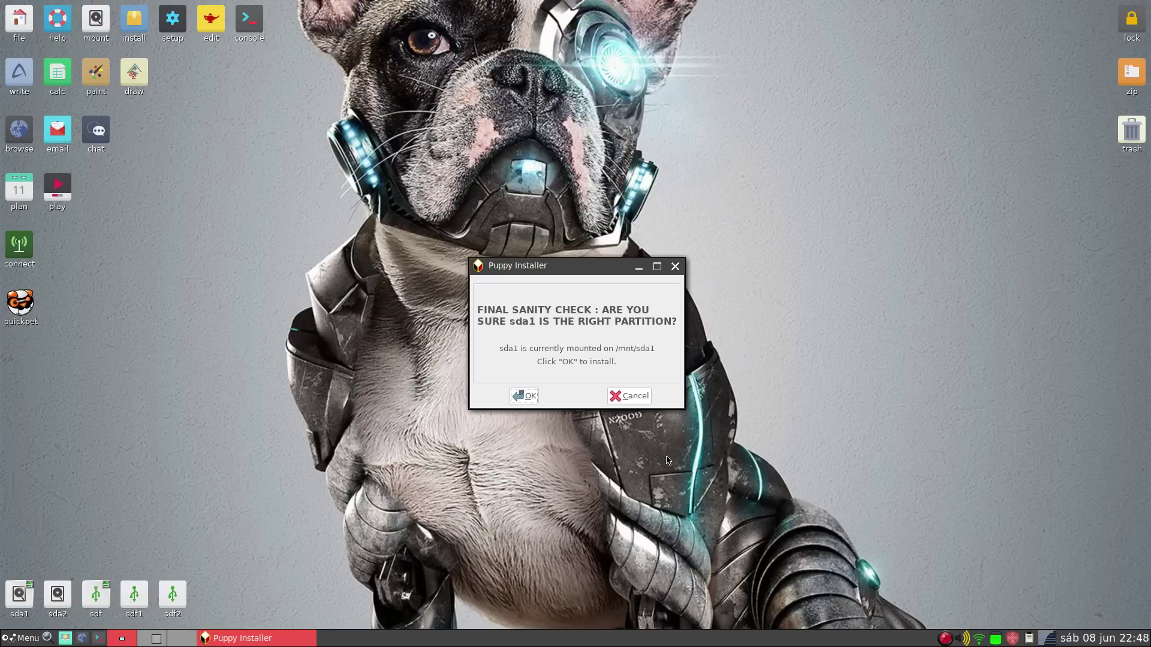
left_click(527, 397)
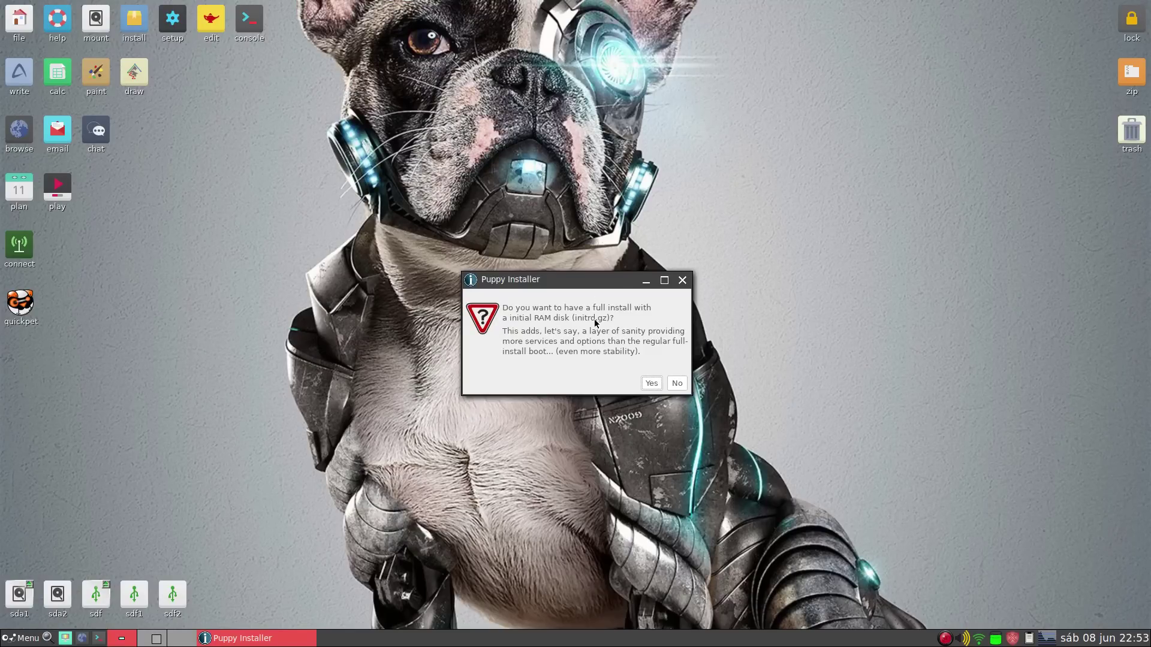
left_click(653, 383)
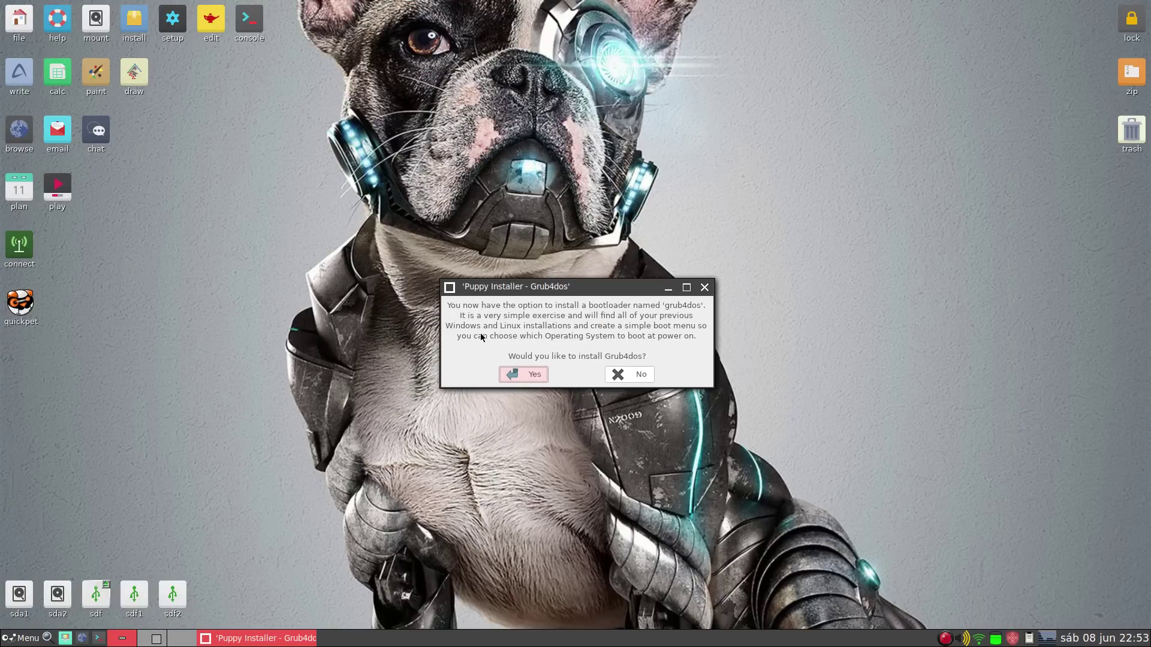
- Accept the Grub4dos bootloader installation on drive sda and search for installed systems
left_click(517, 374)
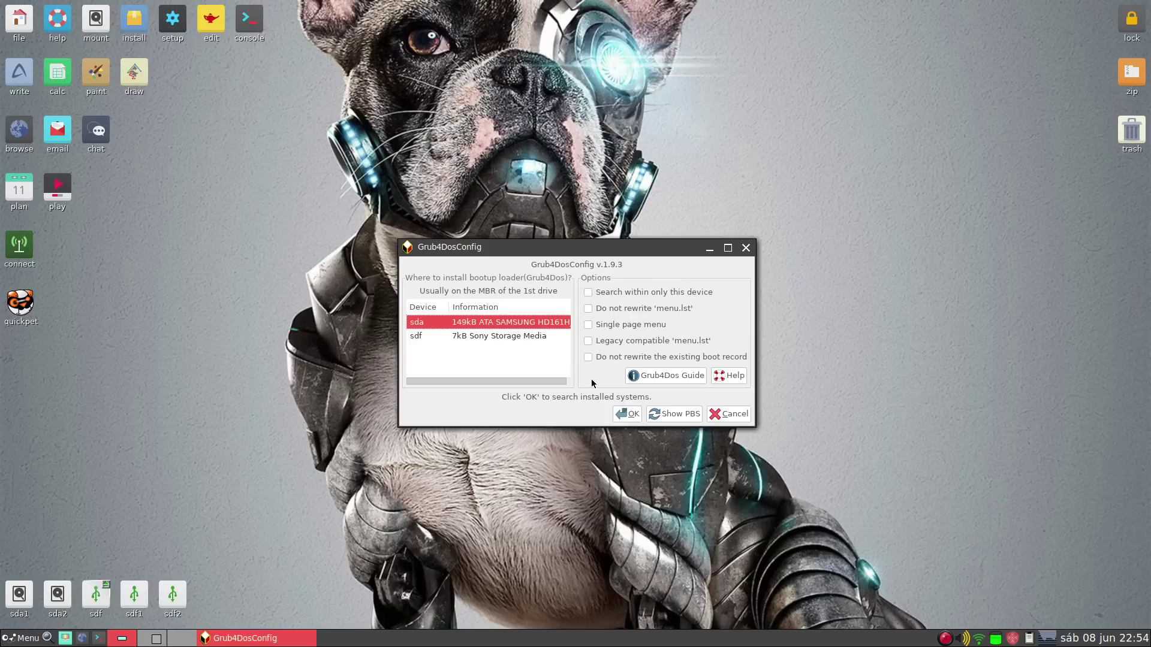
left_click(628, 414)
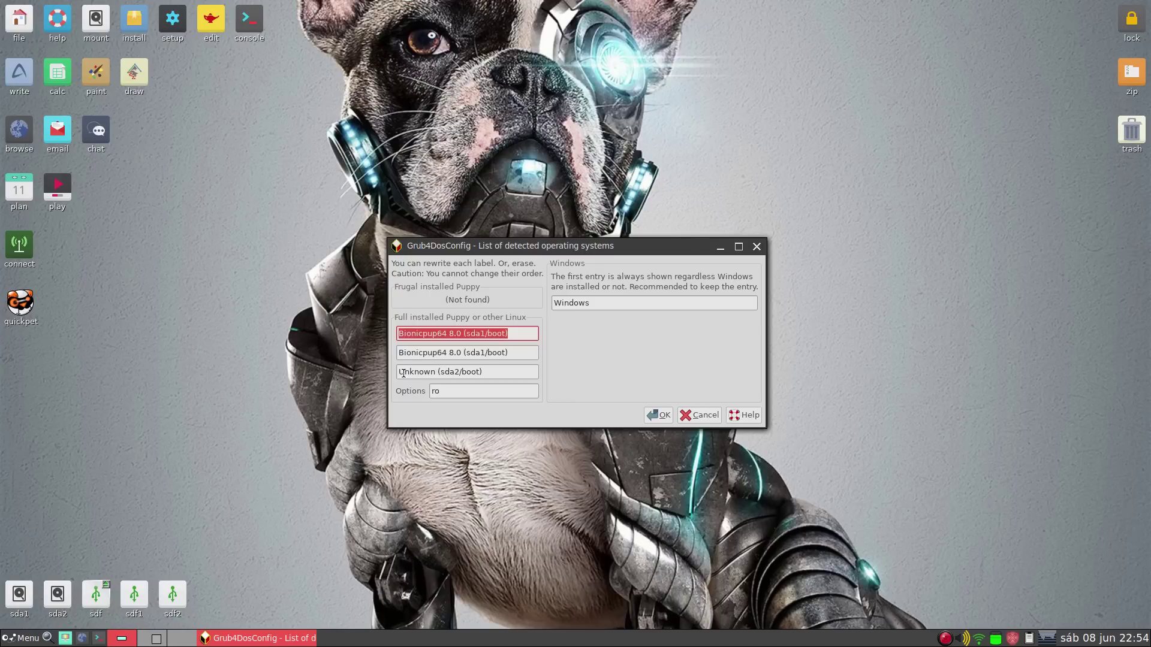
double_click(429, 372)
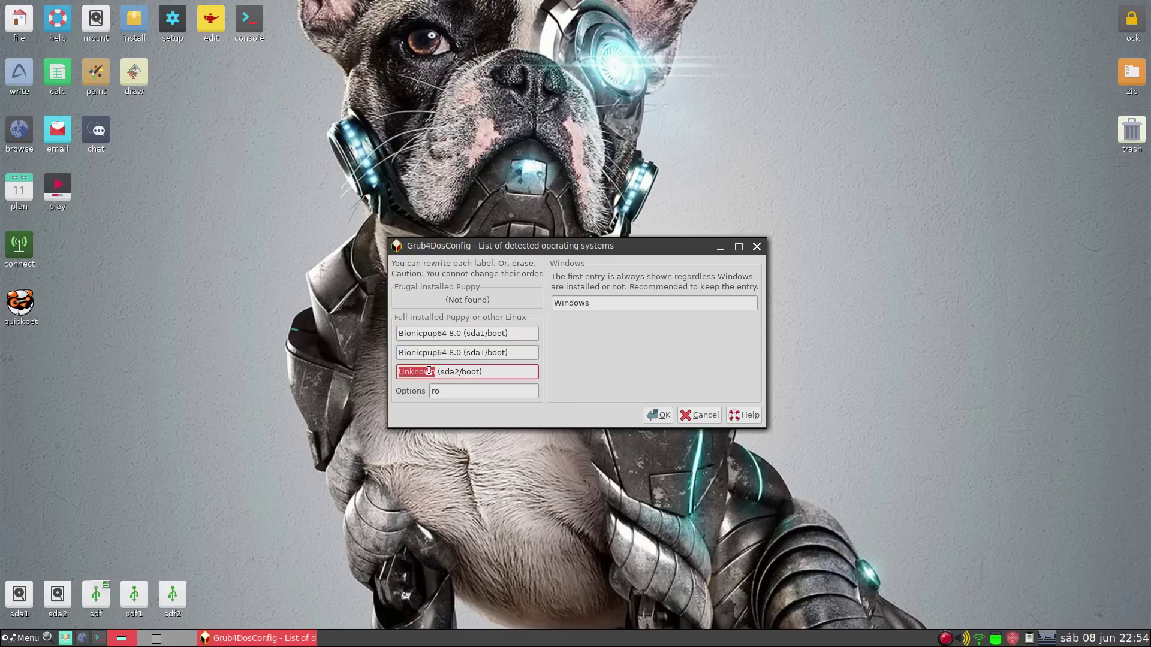
double_click(406, 333)
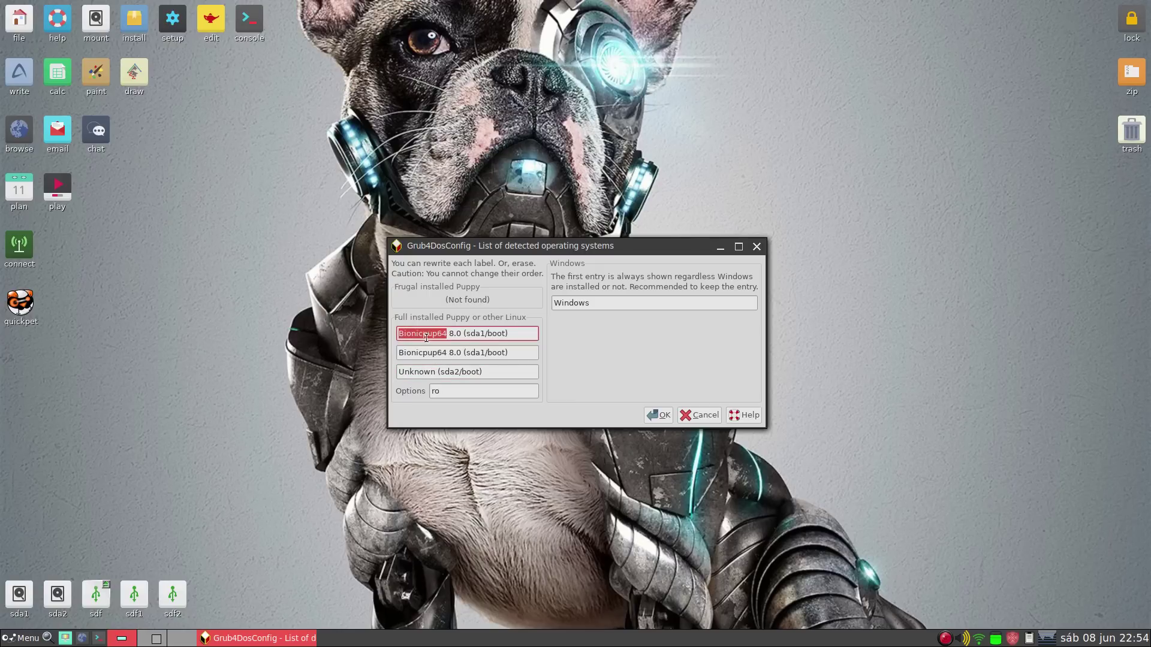
left_click_drag(470, 253, 711, 236)
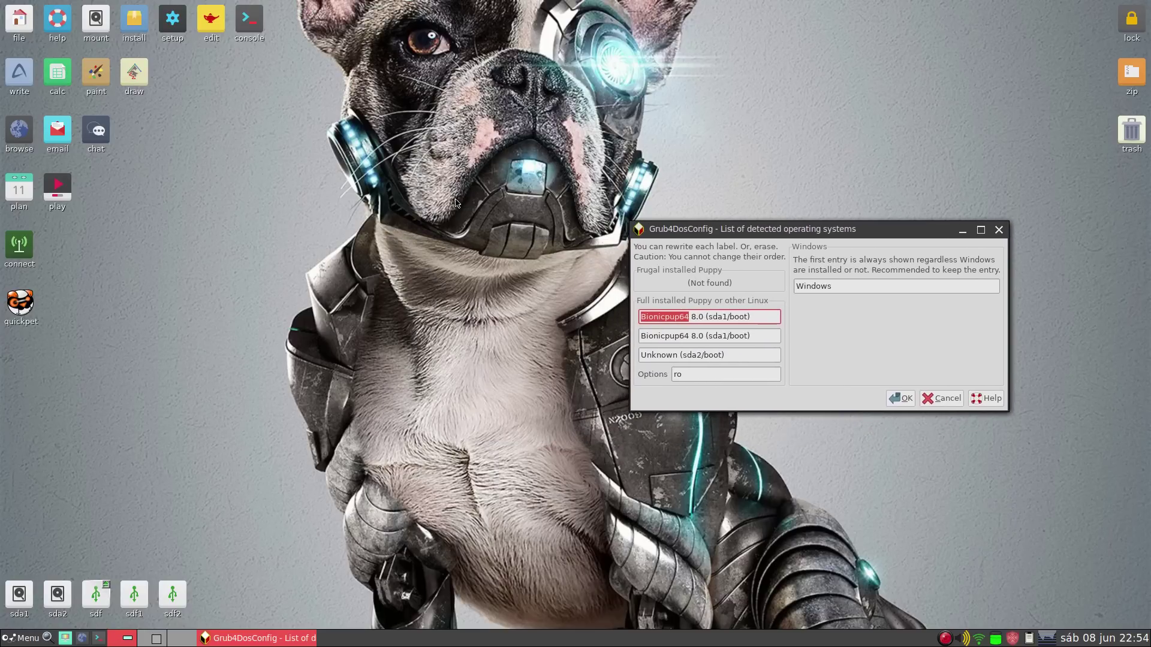
left_click_drag(720, 236, 419, 262)
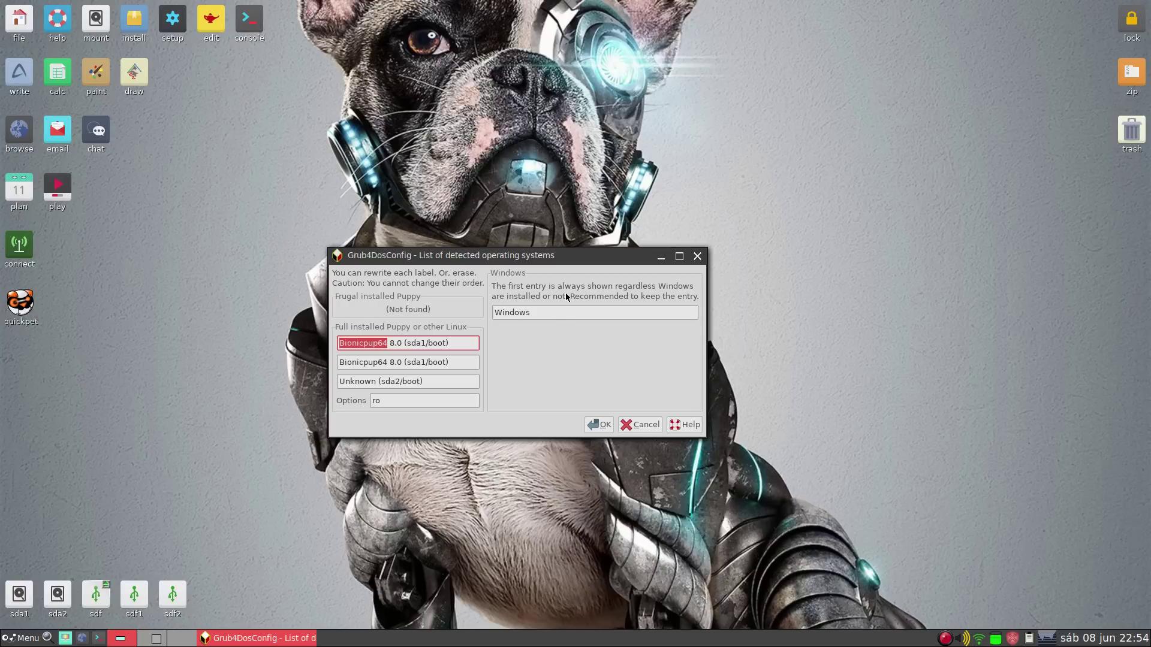
- Erase the Windows label from the detected operating systems list and install Grub4dos
double_click(498, 311)
key("BackSpace")
left_click(593, 427)
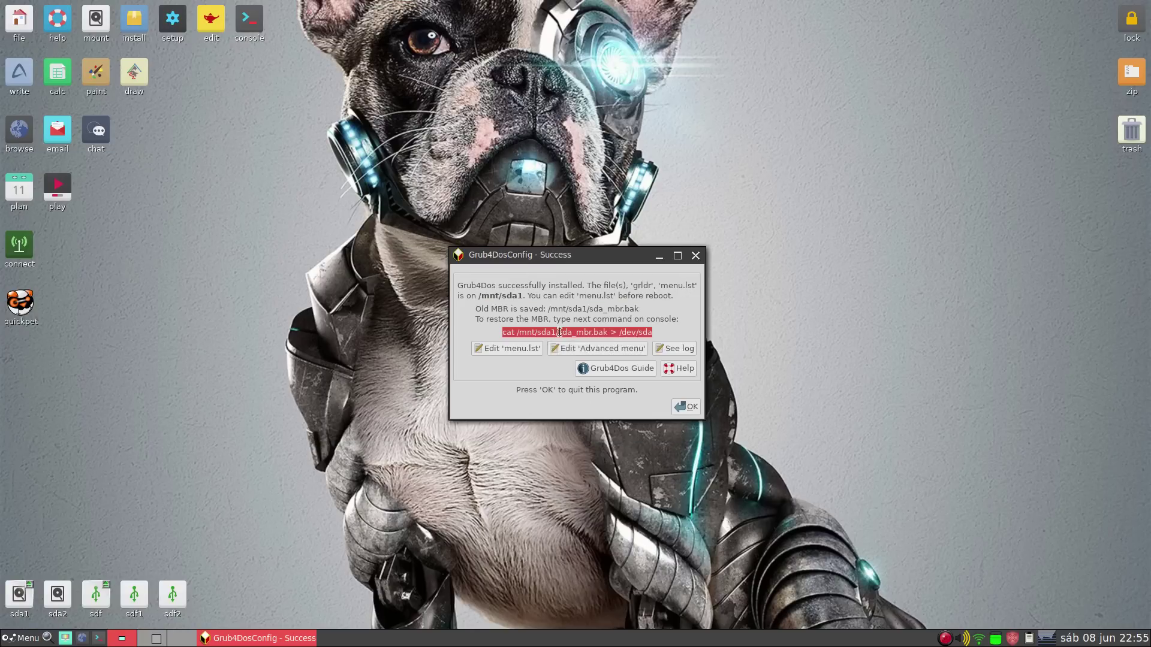
- Finish the Grub4dos configuration and the Puppy Installer, and close the NEWGRUBTEXT file
left_click(685, 406)
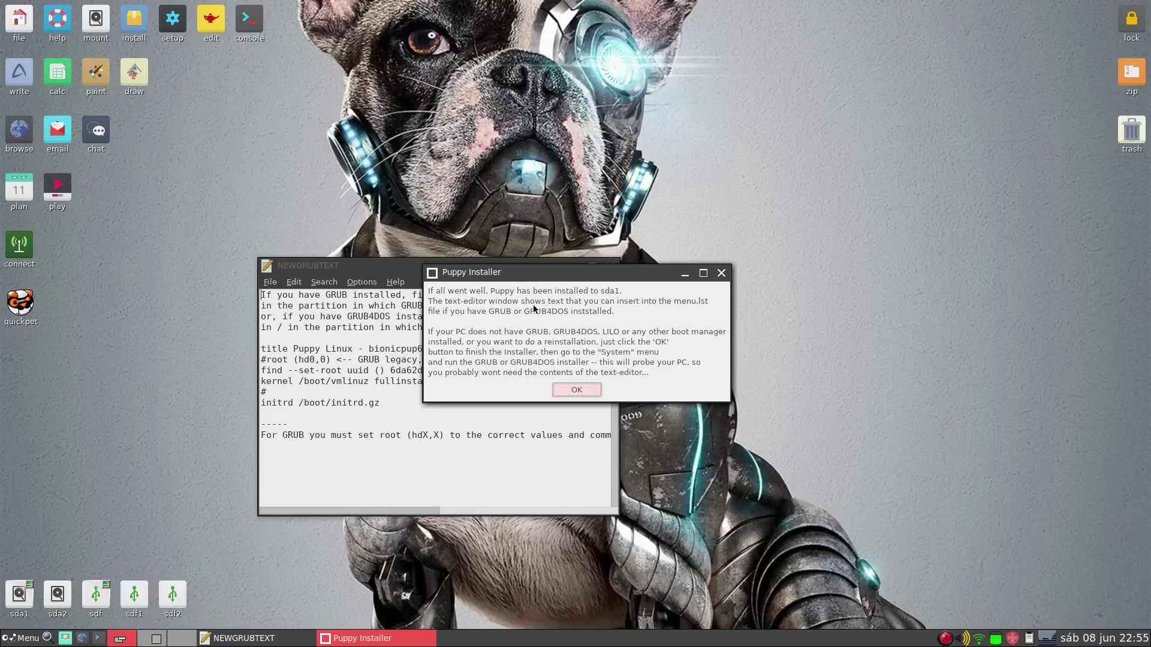
left_click(582, 390)
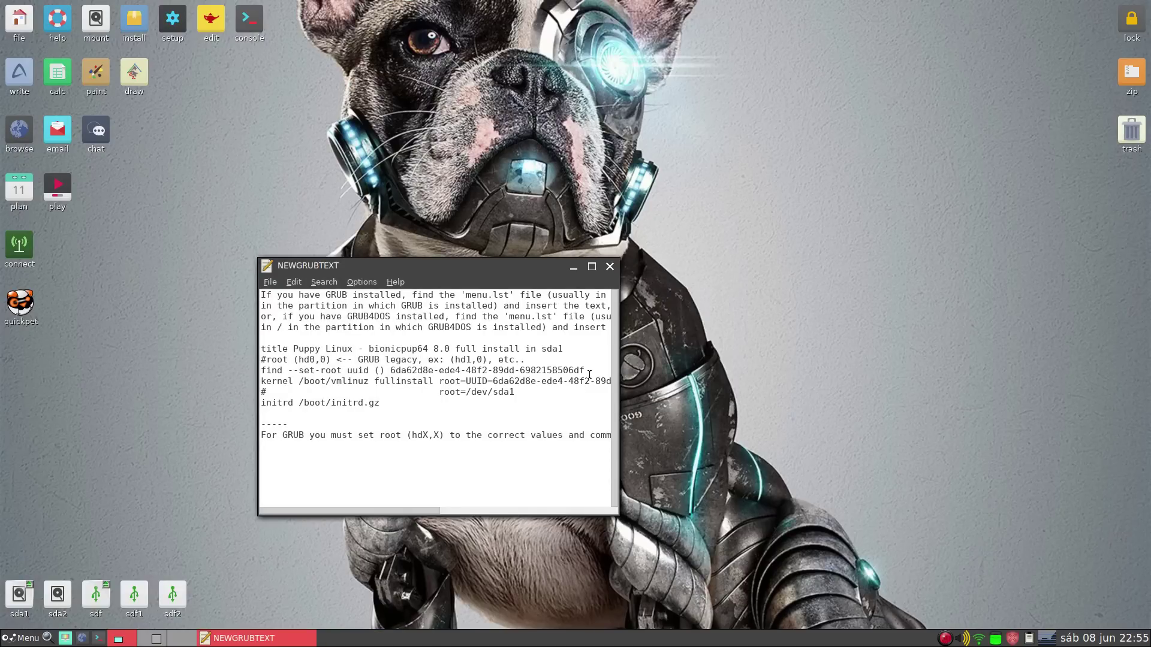
left_click(611, 267)
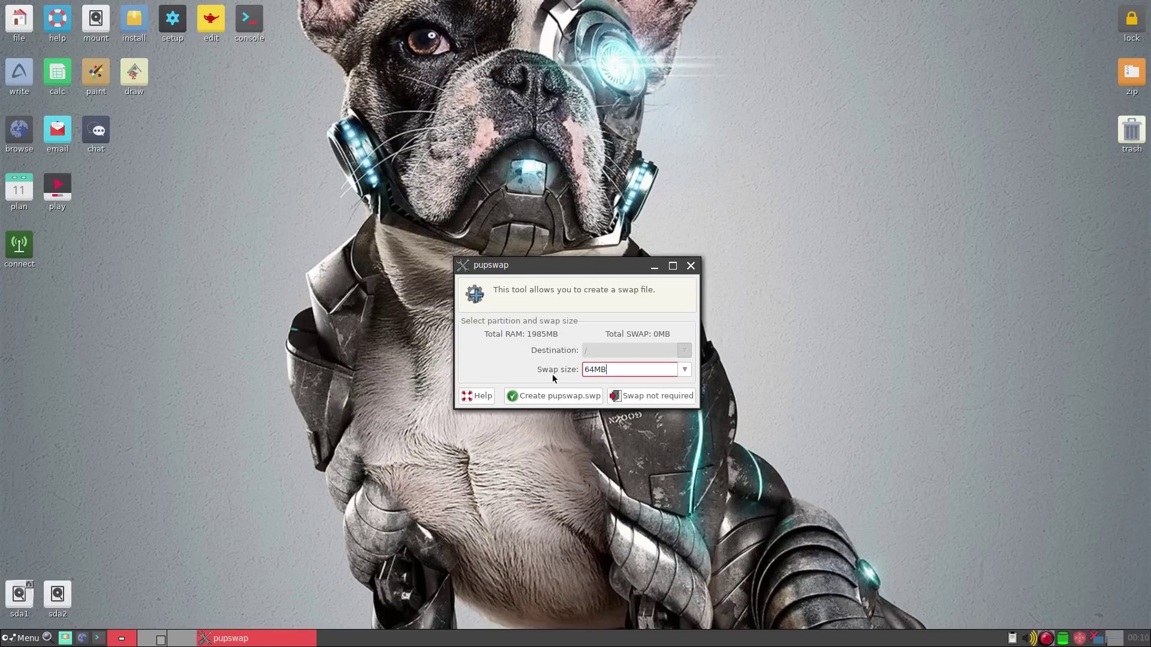
- Create a 2048MB pupswap.swp swap file and load it
left_click(688, 369)
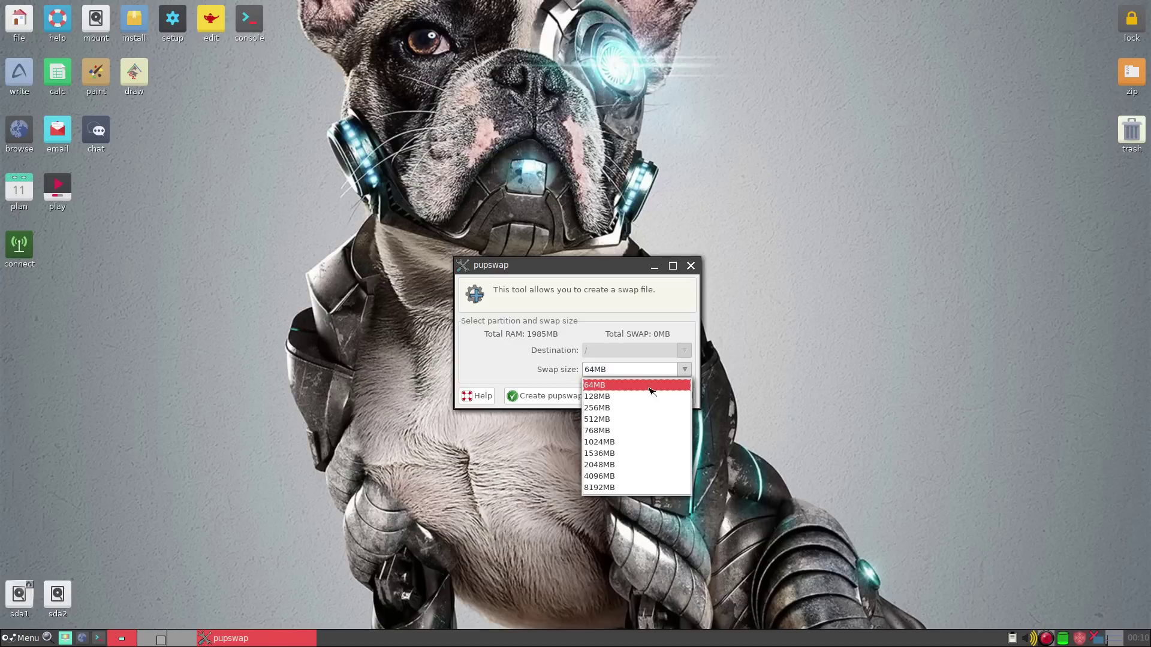
left_click(608, 465)
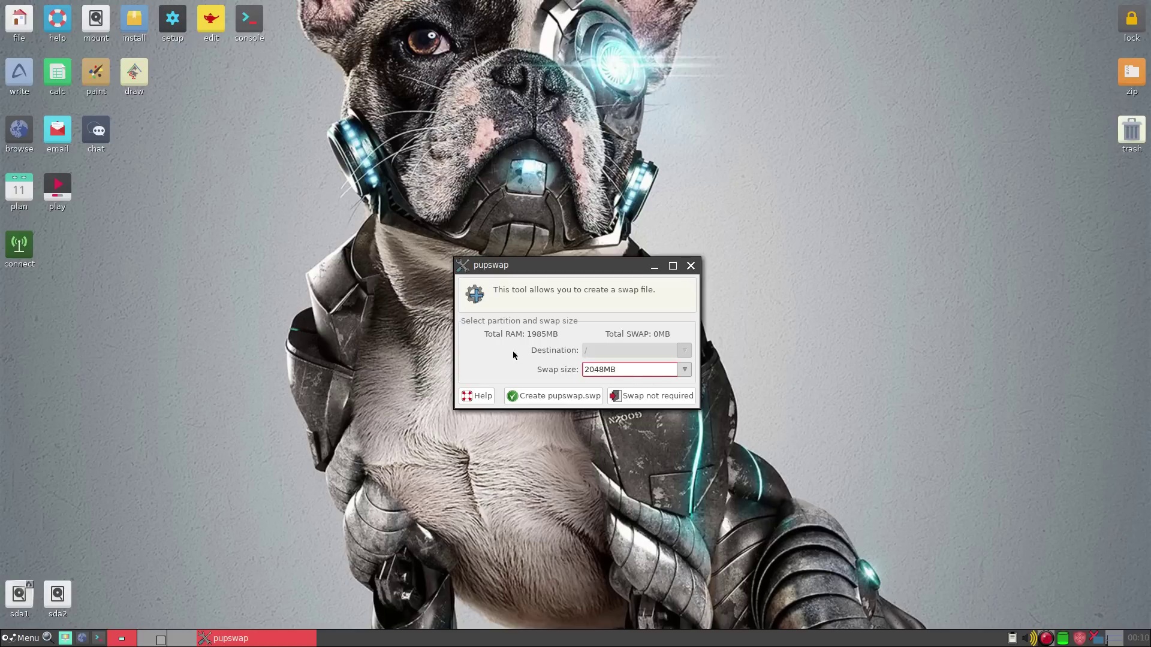
left_click(537, 396)
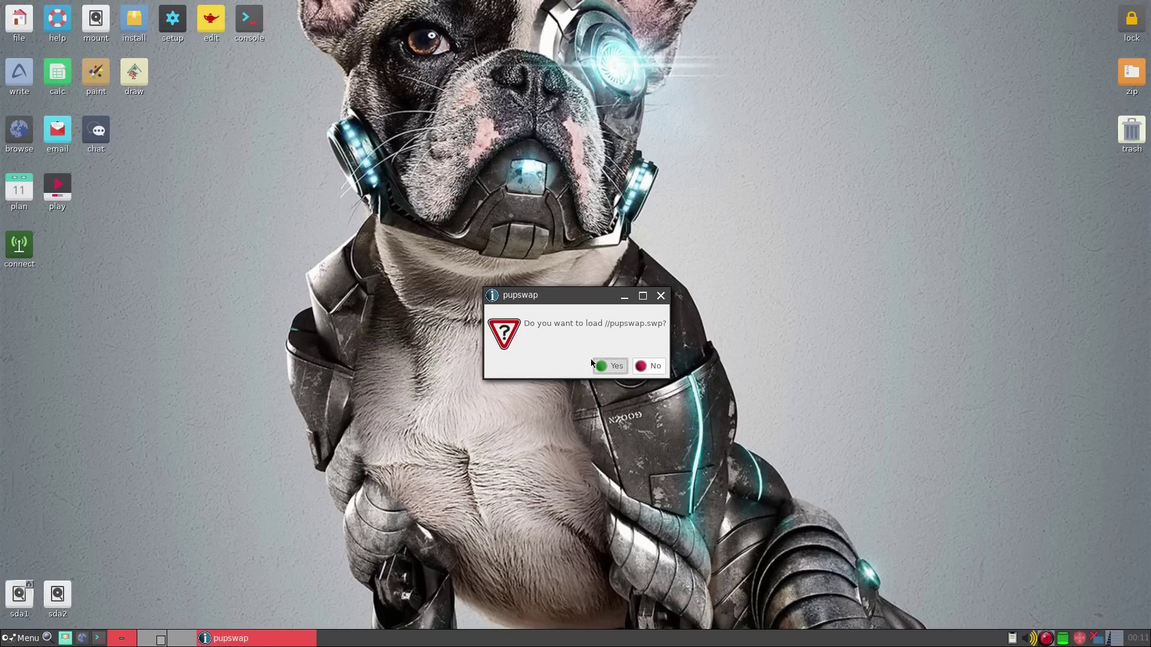
left_click(611, 365)
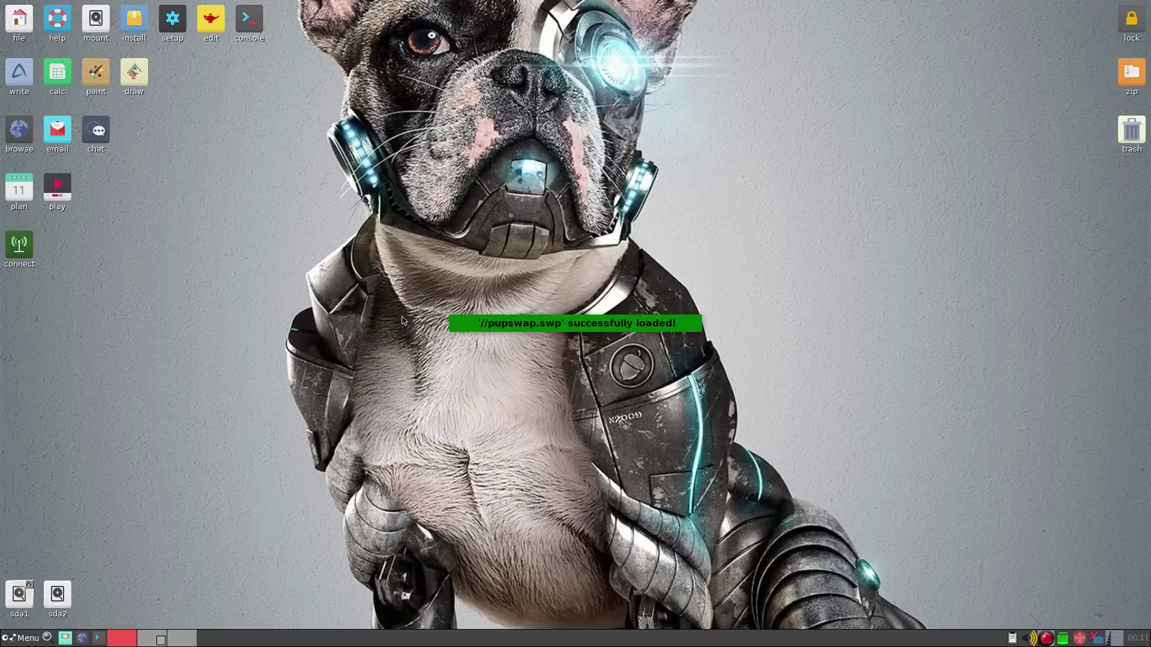
- Run top in a console to check the total swap memory, and close the console
left_click(251, 17)
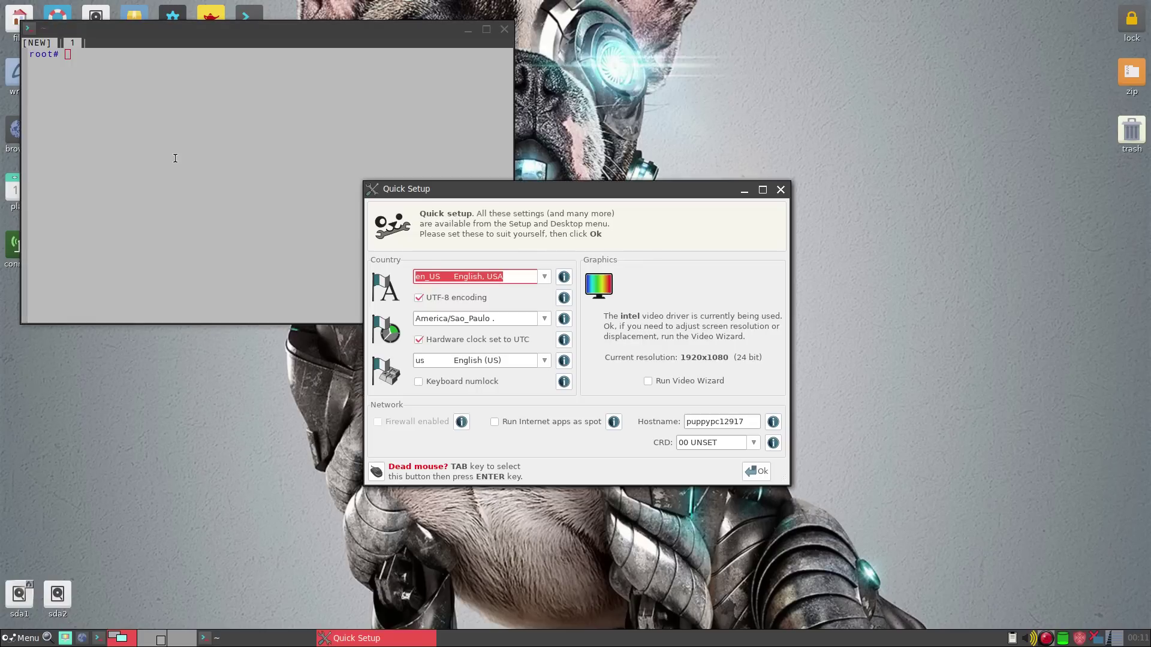
left_click(105, 180)
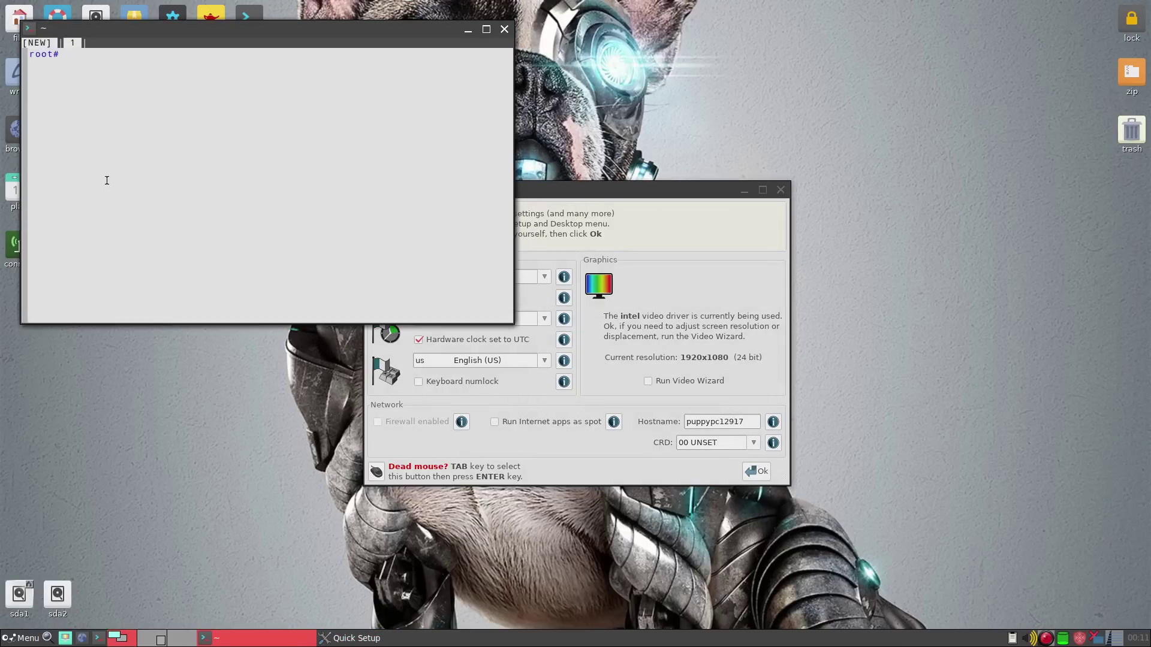
type("top")
key("Return")
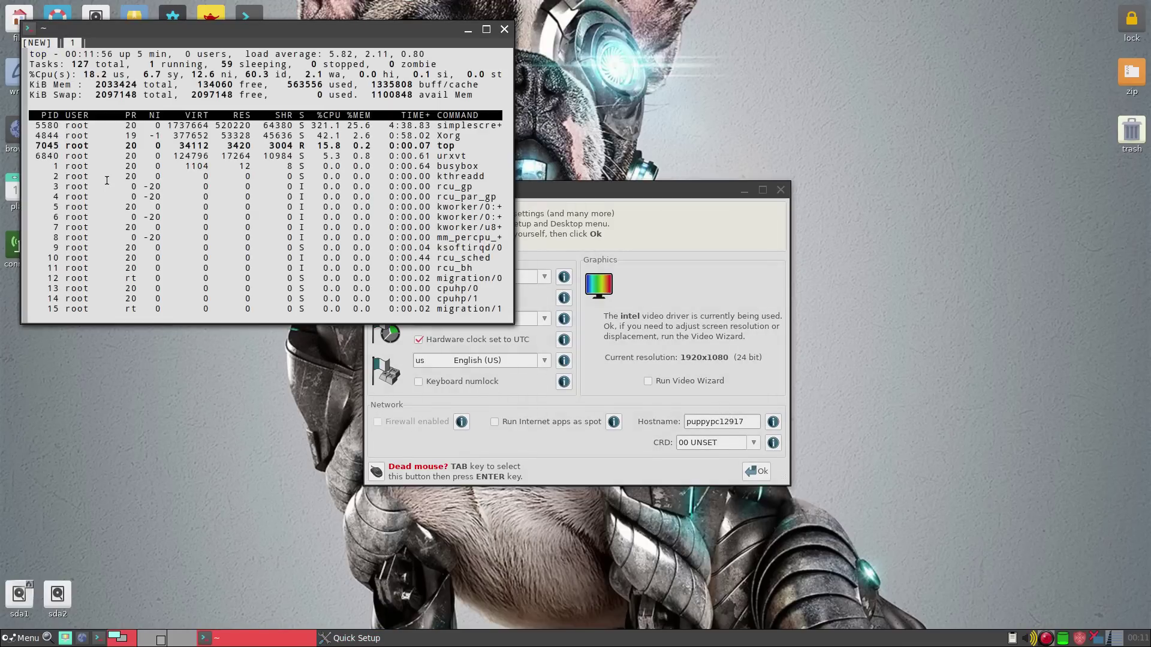
left_click_drag(91, 95, 147, 97)
left_click_drag(267, 32, 334, 149)
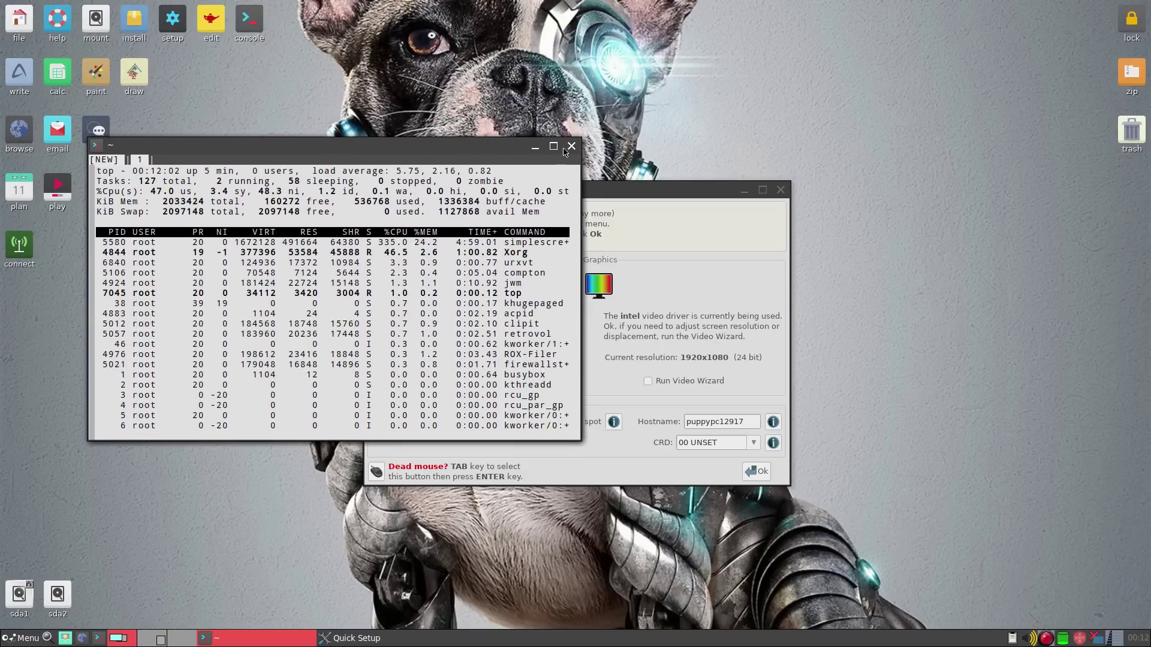
left_click(570, 148)
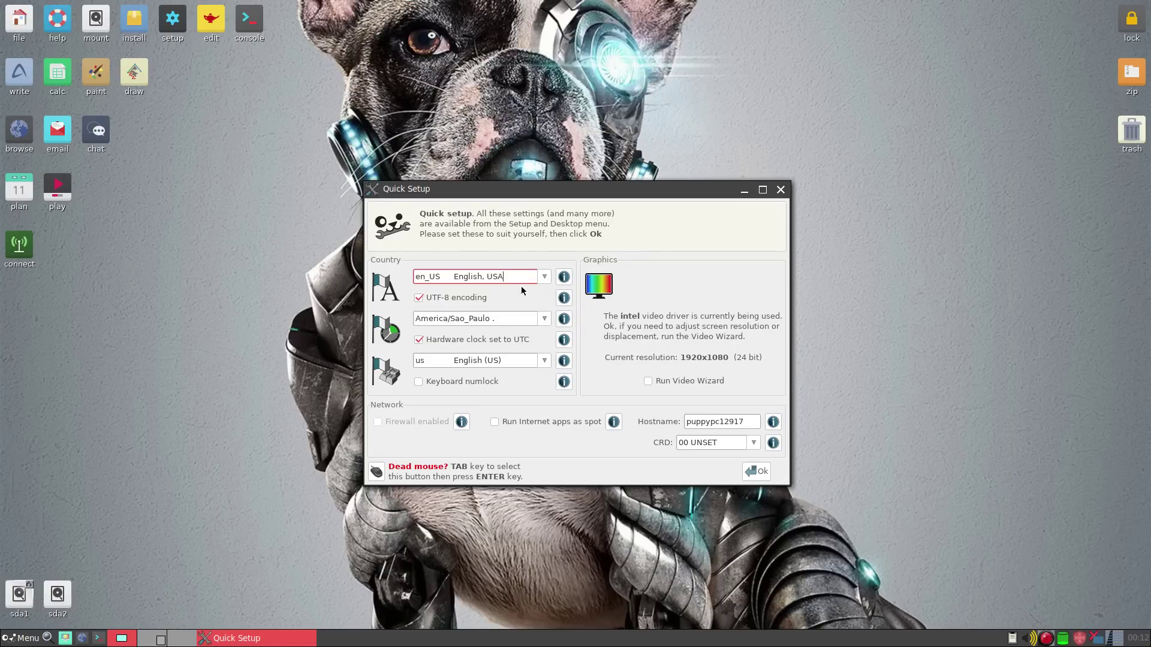
- Set the system language in Quick Setup to pt_BR Portuguese, Brazil
left_click(546, 278)
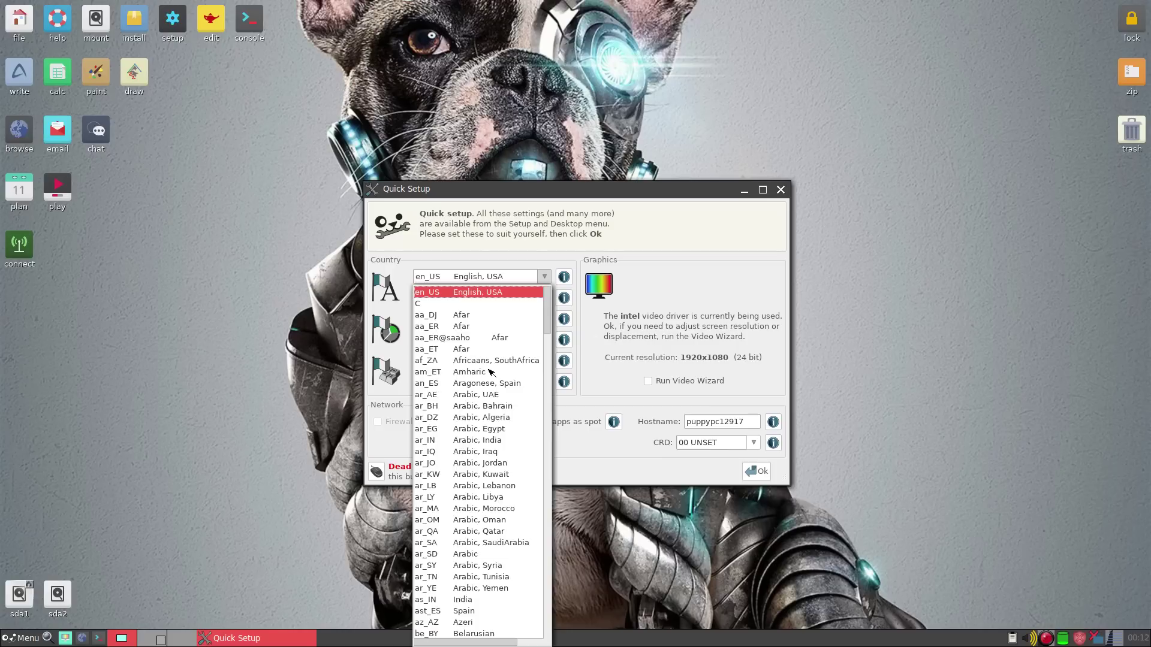
scroll(503, 431, "down", 15)
scroll(503, 442, "down", 20)
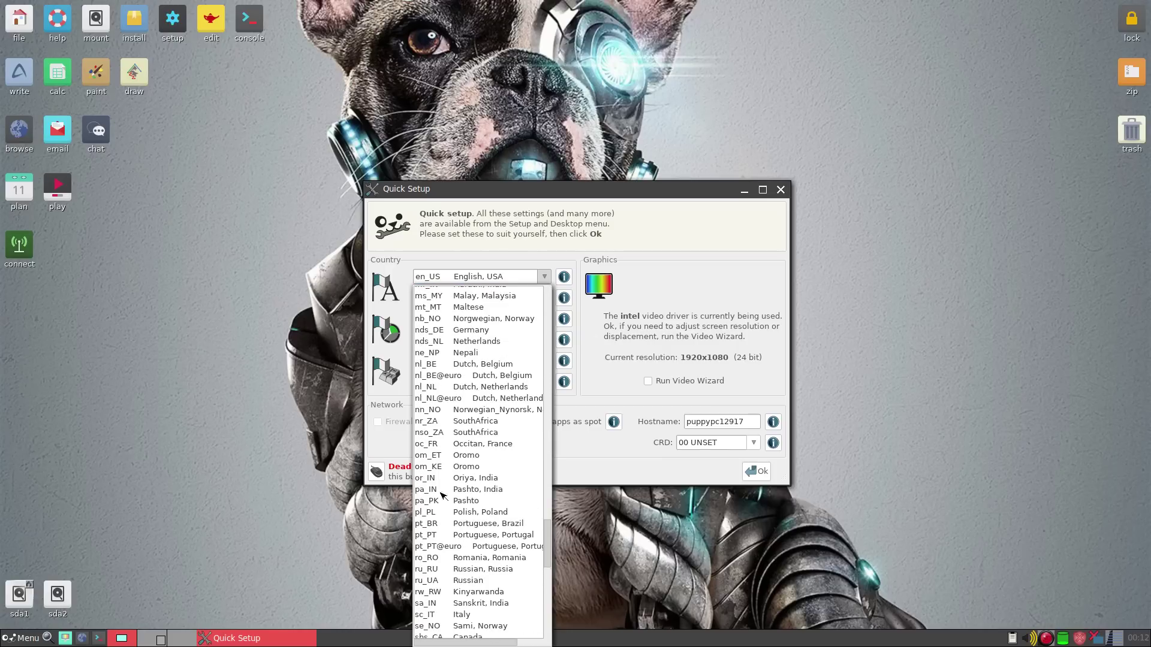
left_click(444, 526)
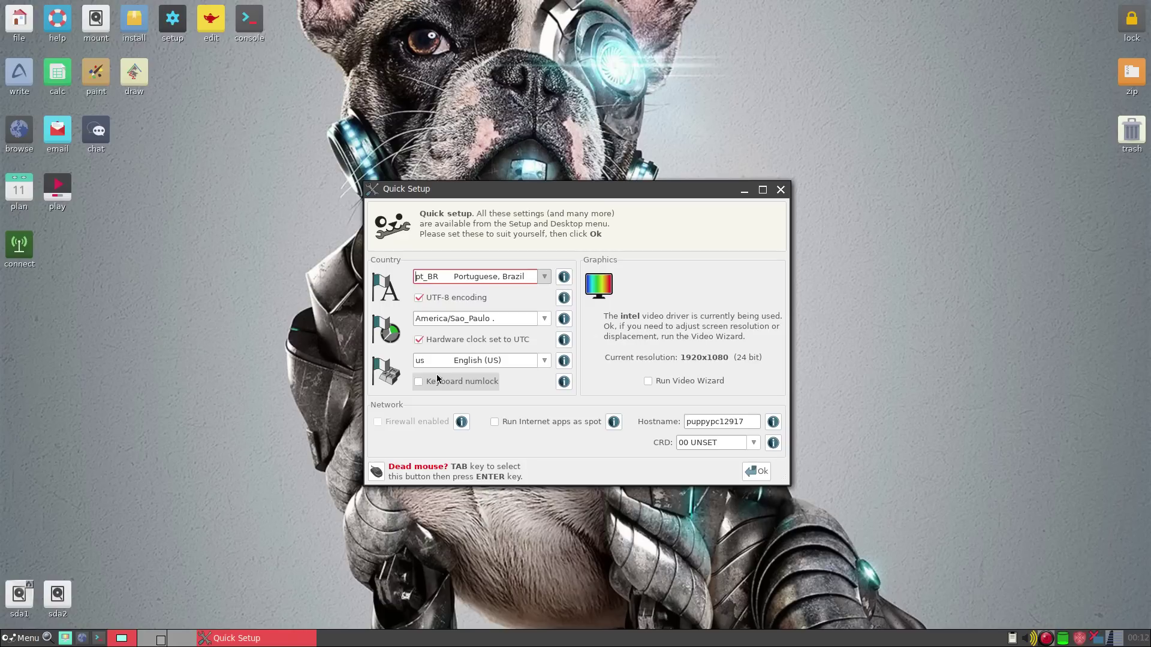
- Set the keyboard layout to br Portuguese (Brazil) and enable keyboard numlock
left_click(543, 365)
scroll(480, 483, "down", 10)
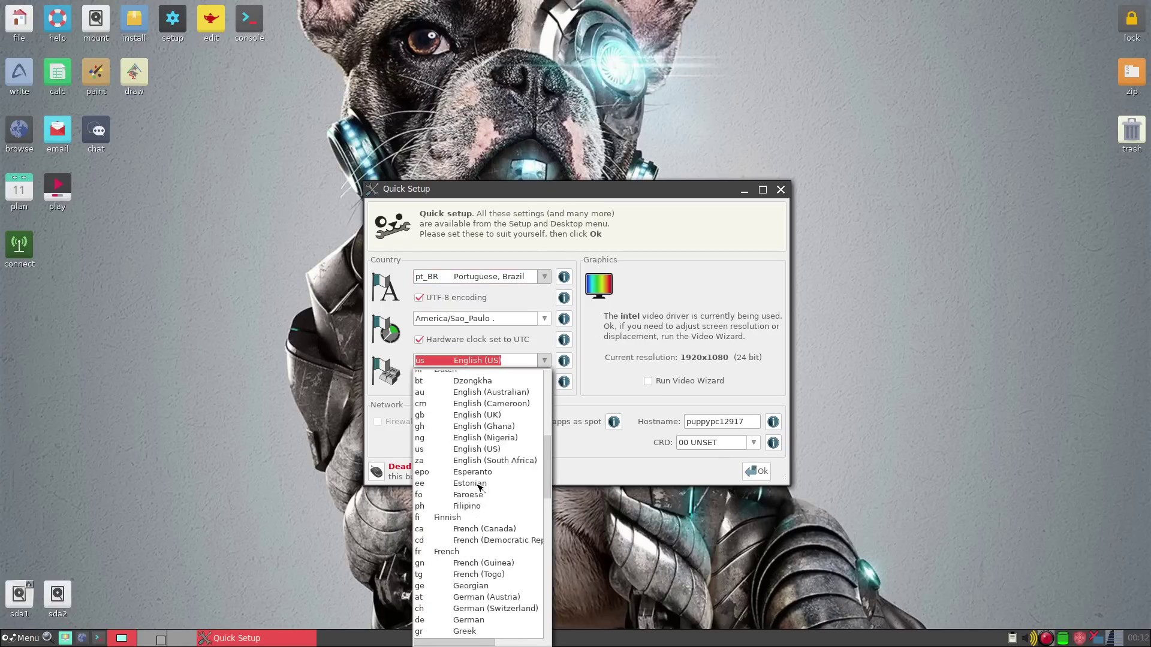
scroll(480, 488, "down", 10)
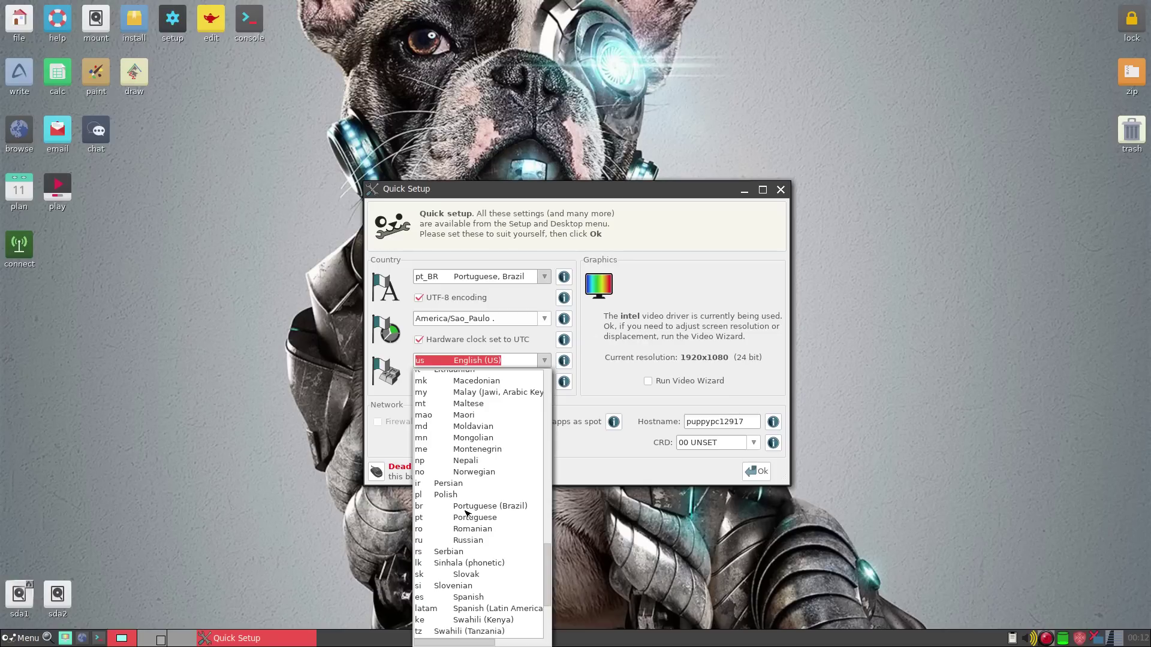
left_click(505, 508)
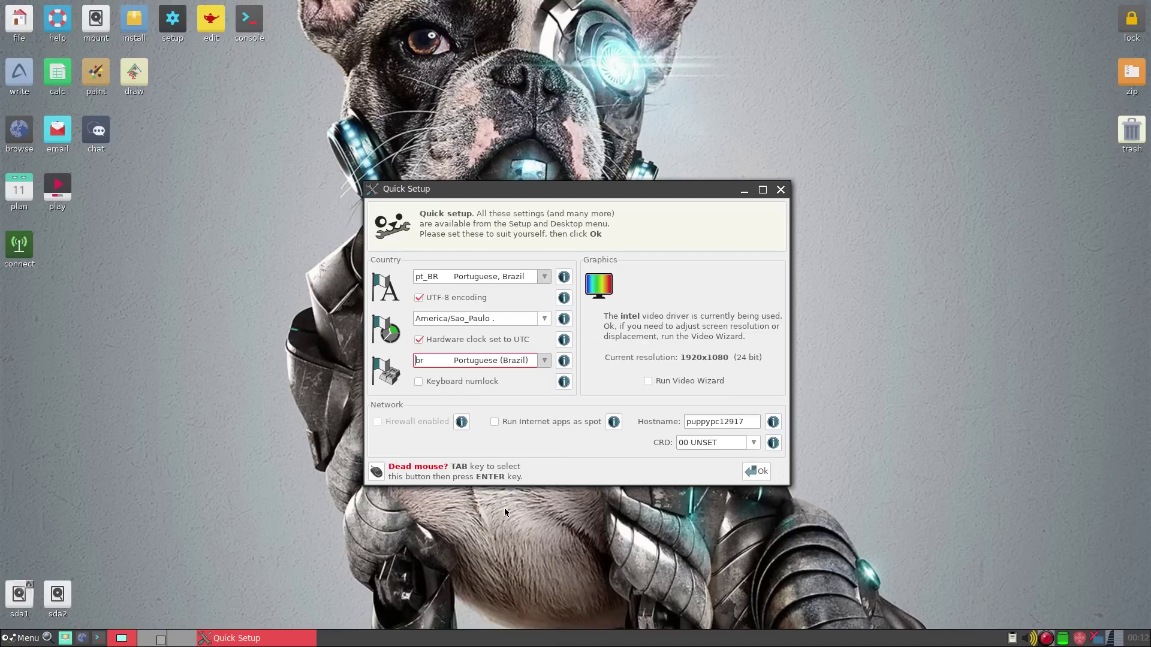
left_click(419, 382)
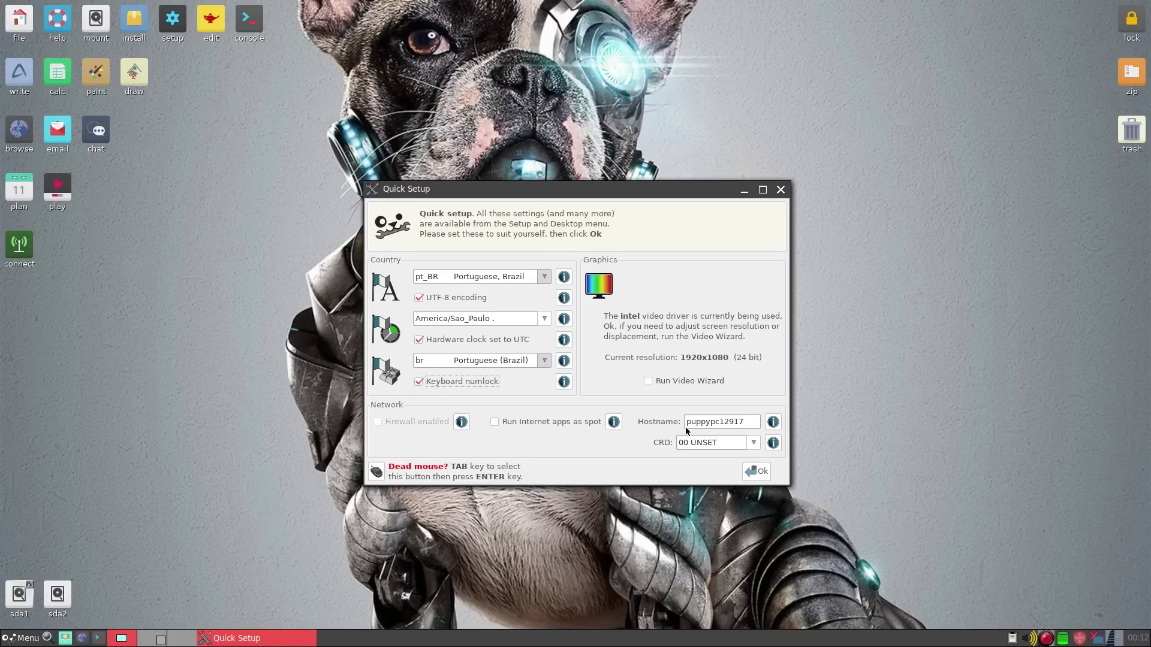
- Set the hostname to puppy, apply the Quick Setup settings and dismiss the language pack notice
left_click_drag(711, 422, 758, 423)
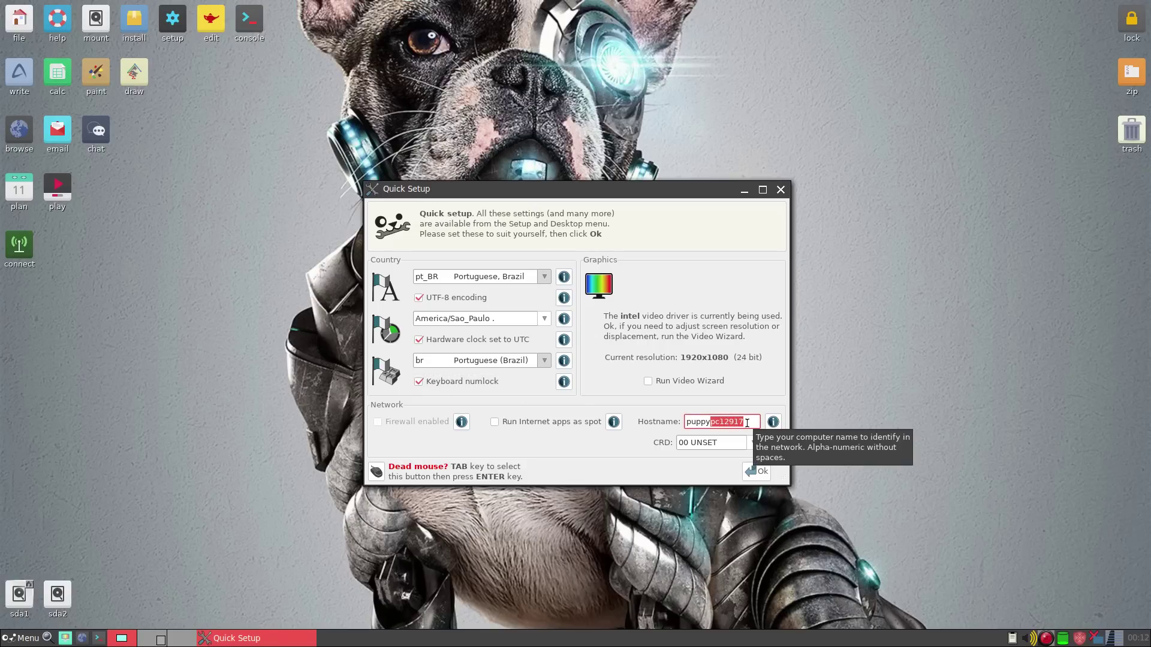
key("BackSpace")
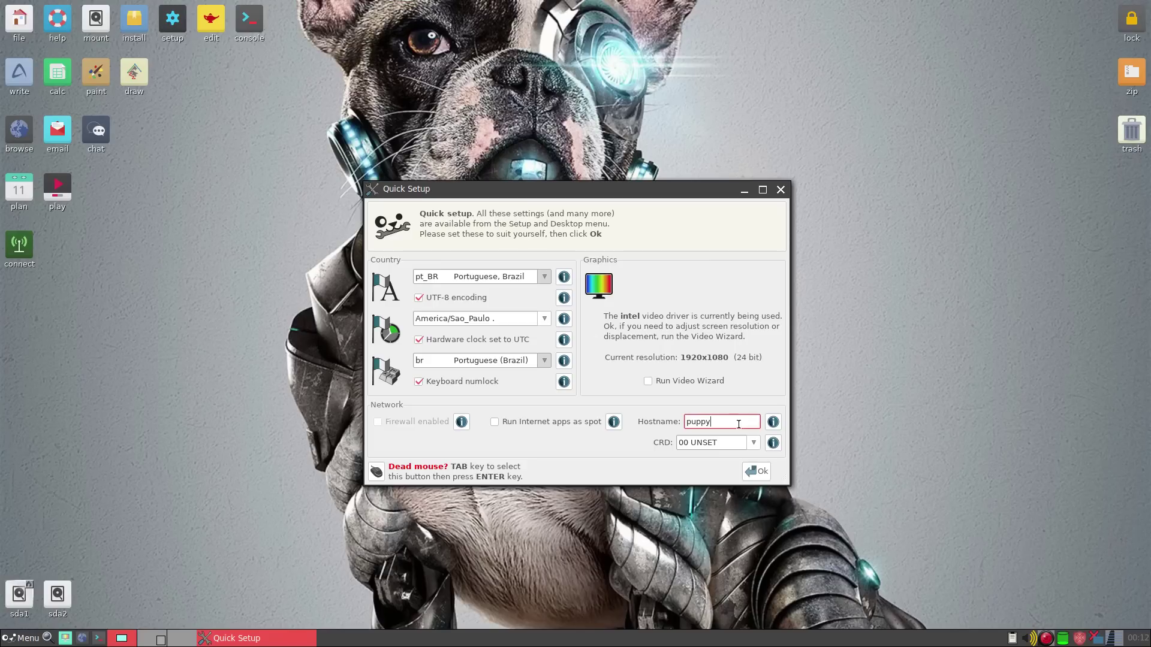
left_click(759, 477)
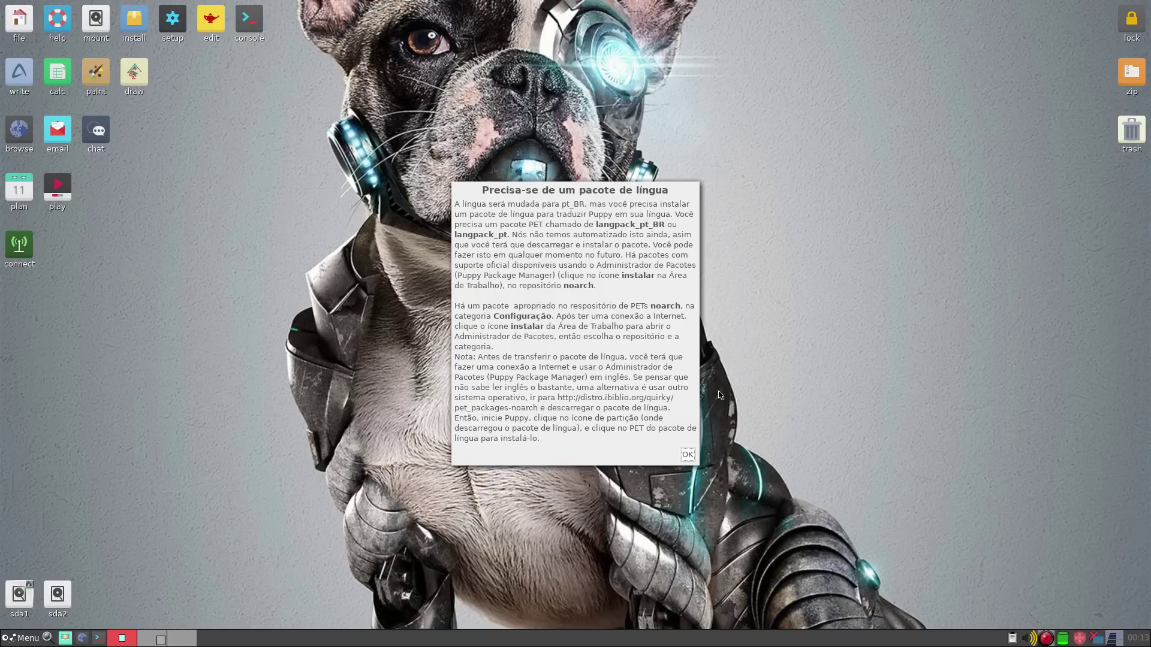
left_click(688, 454)
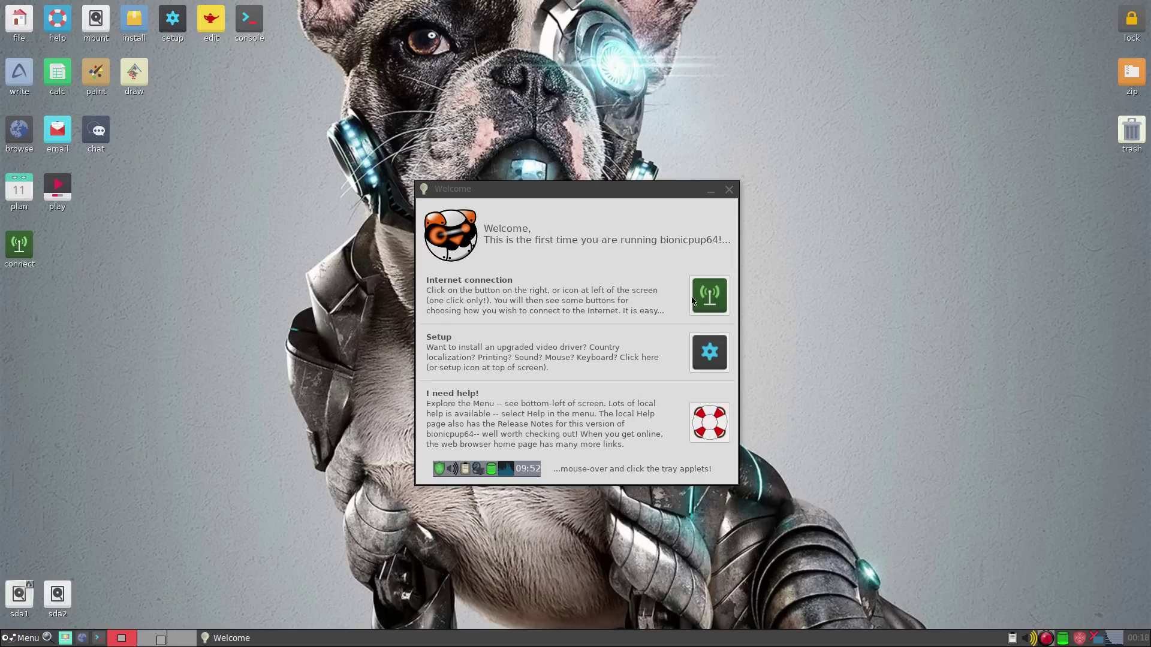
- Connect wlan0 to the preselected WPA wireless network with Simple Network Setup, entering the network password
left_click(718, 301)
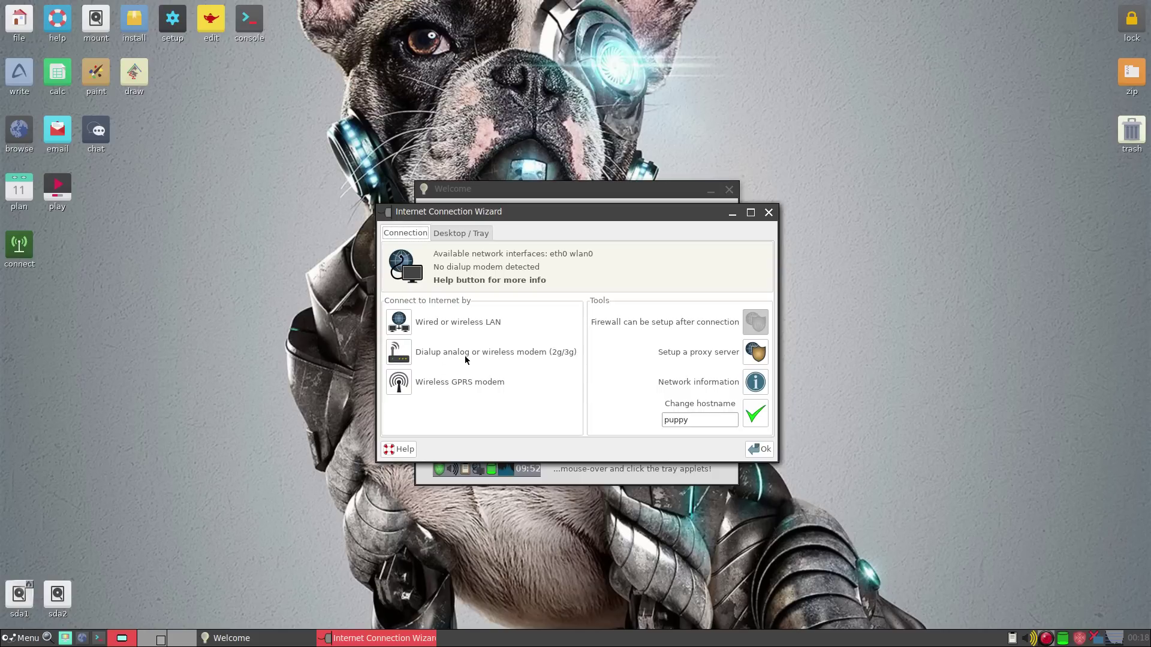
left_click(398, 323)
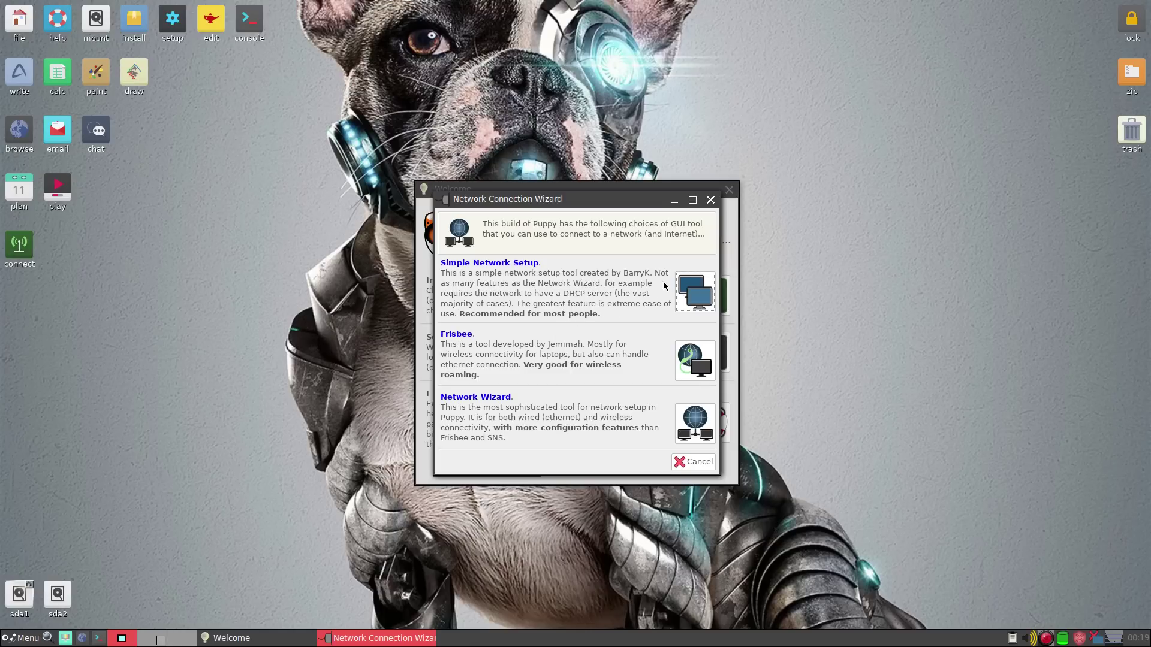
left_click(689, 294)
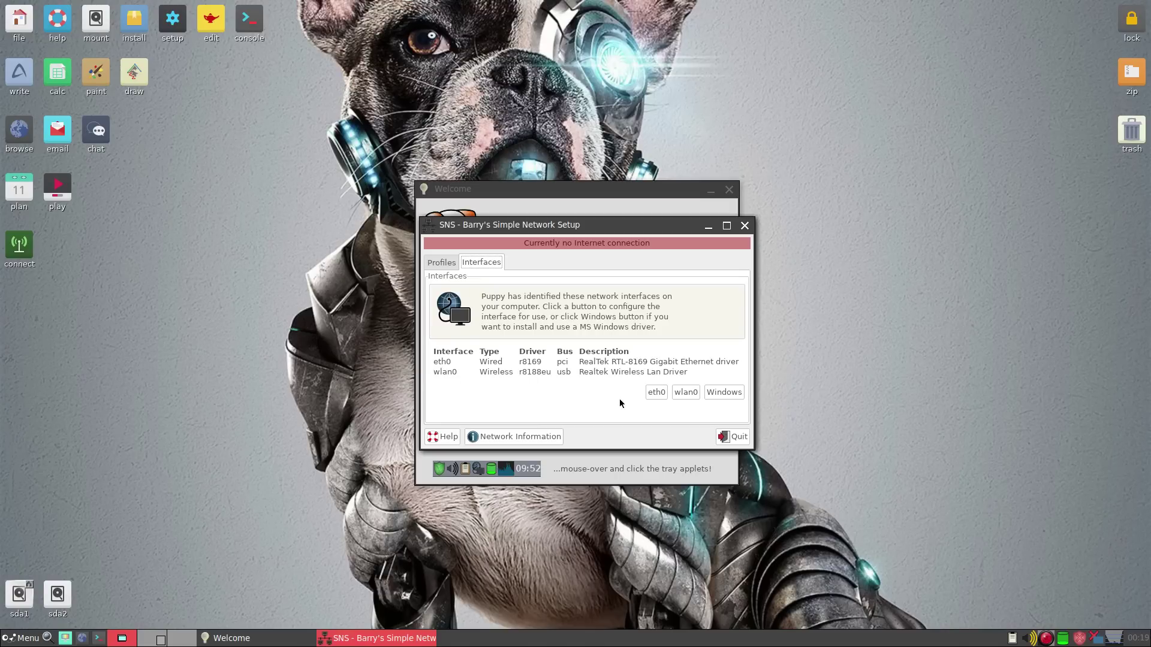
left_click(684, 393)
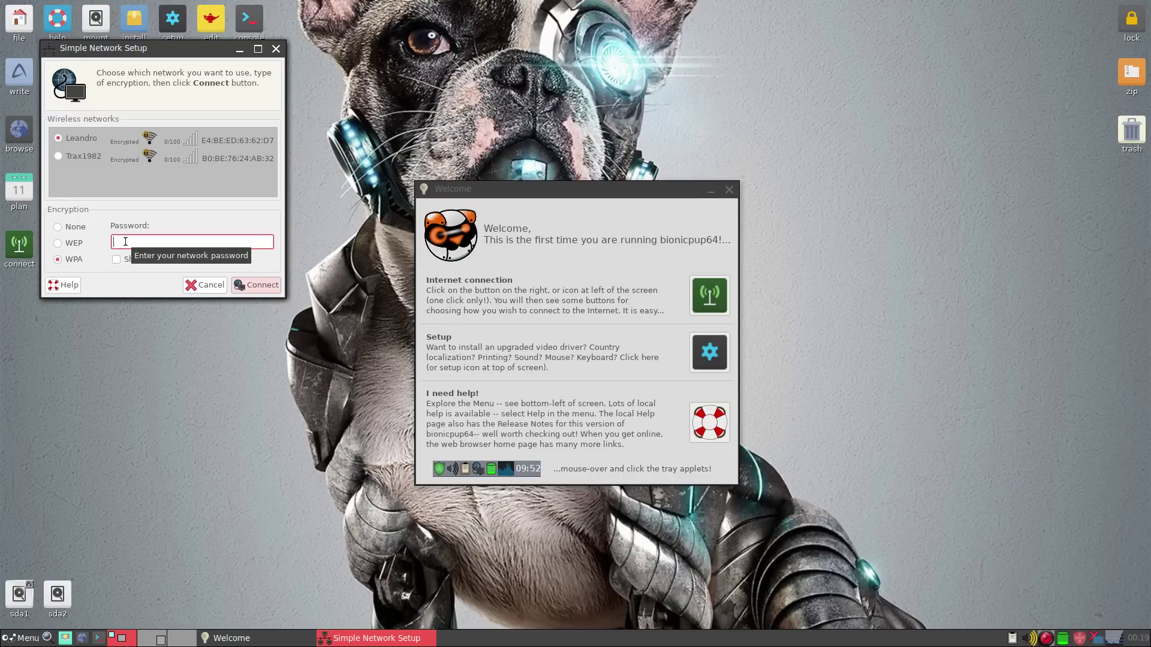
type("********")
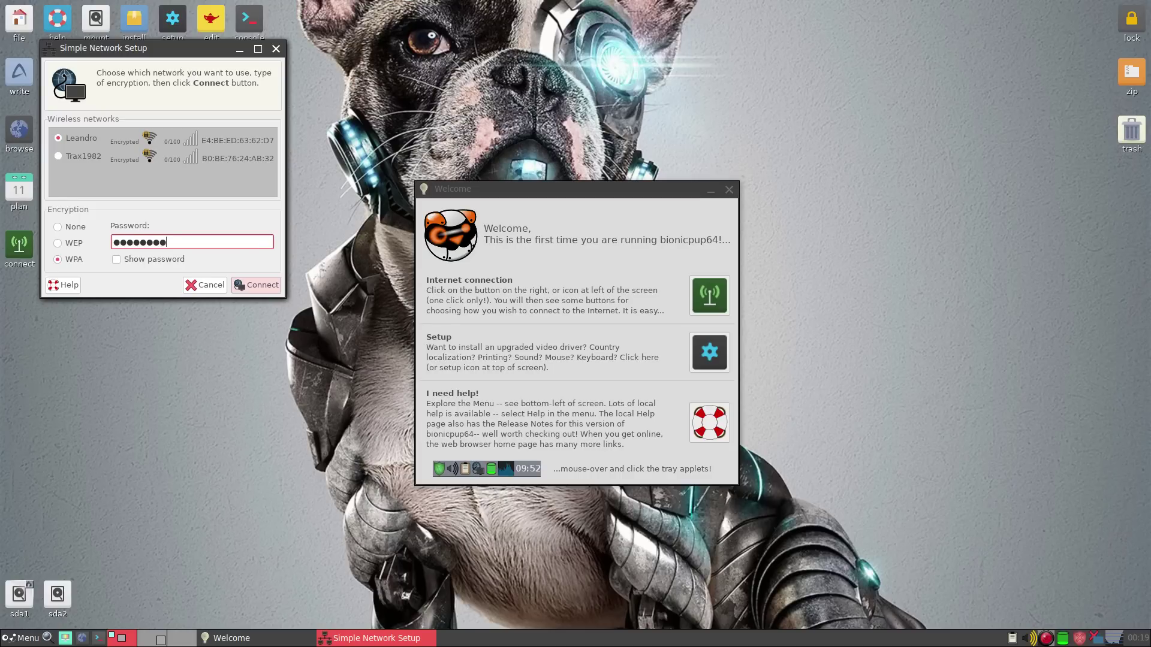
left_click(260, 290)
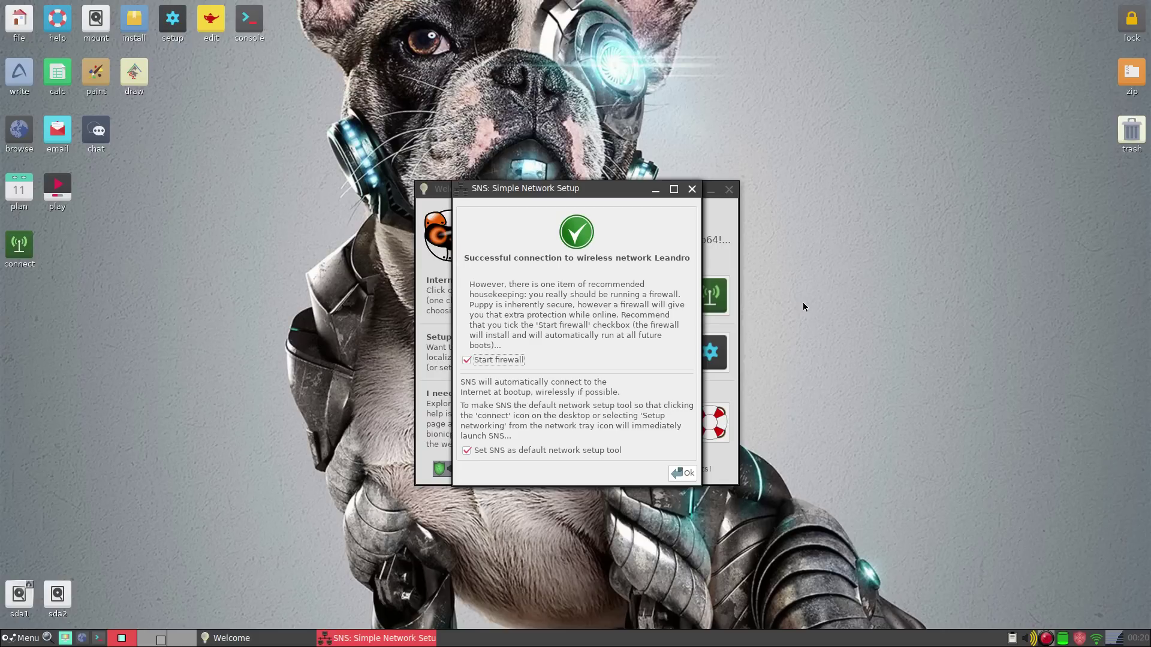
- Start the firewall with its default settings and make Barry's Simple Network Setup the default network tool
left_click(687, 476)
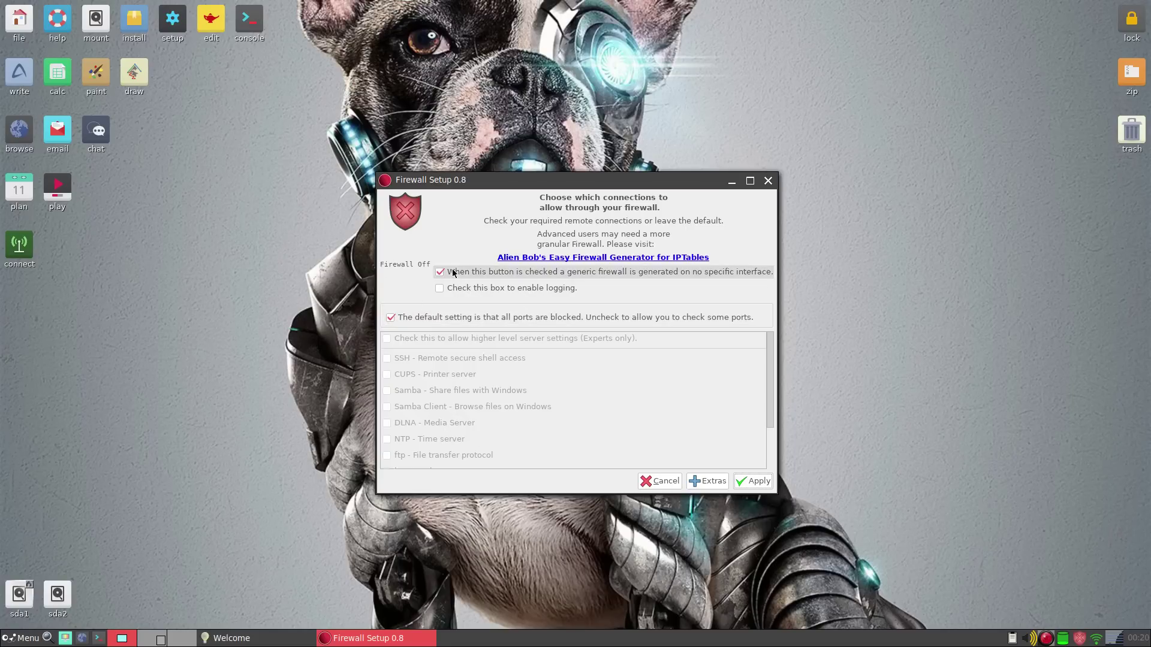
left_click(747, 480)
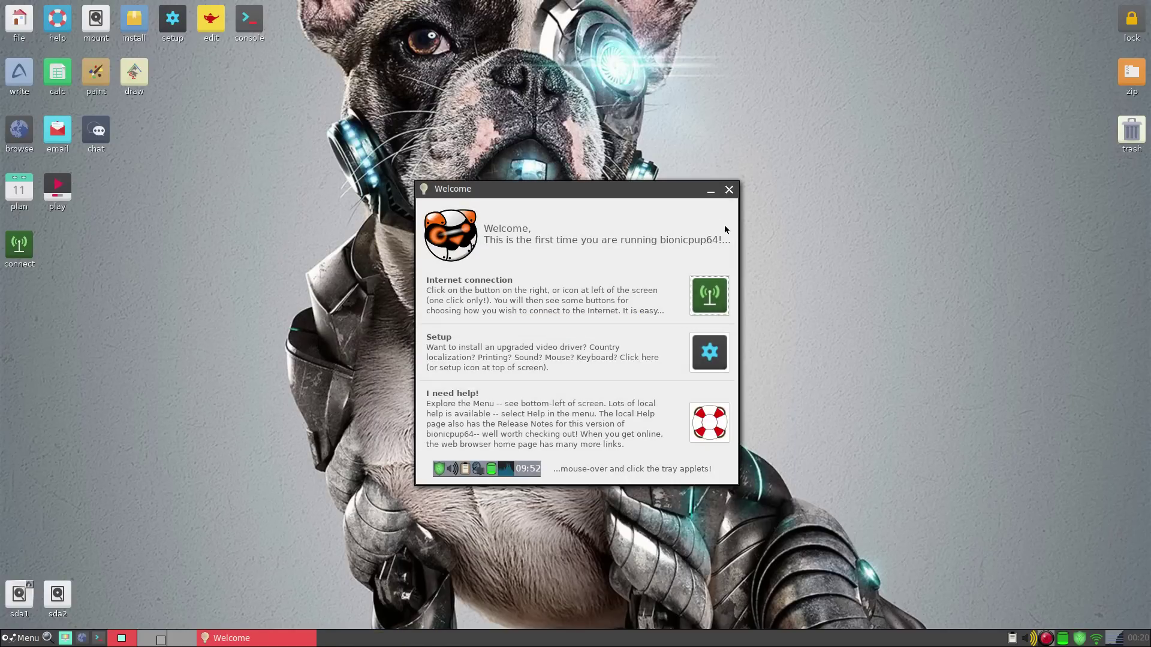
left_click_drag(590, 190, 325, 180)
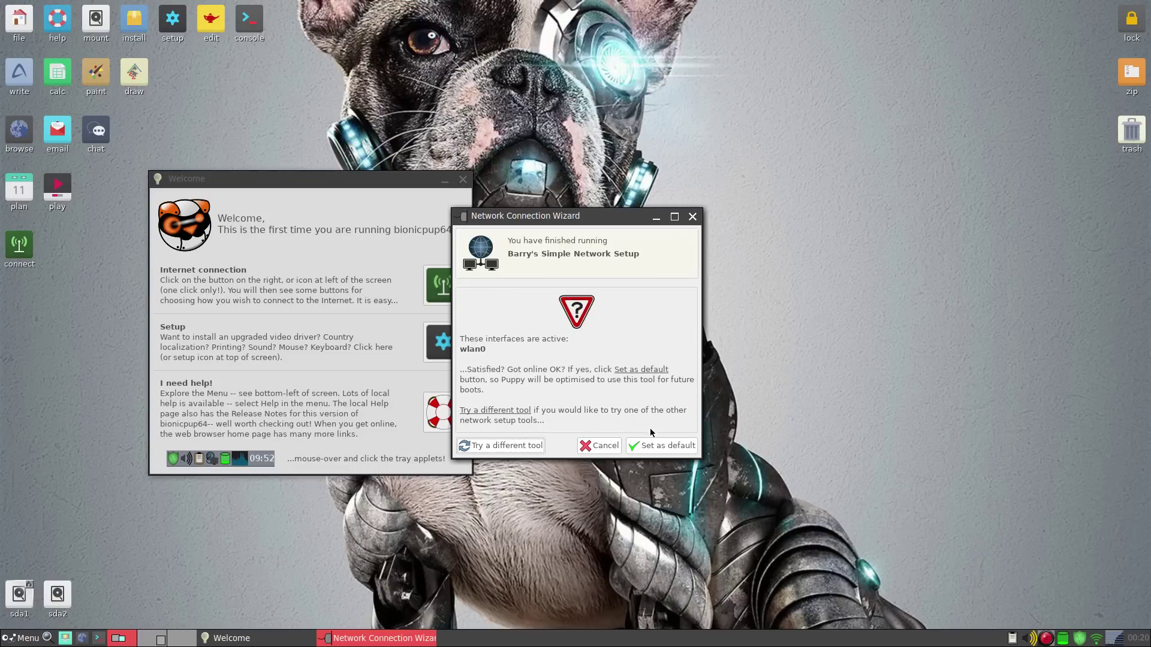
left_click(665, 447)
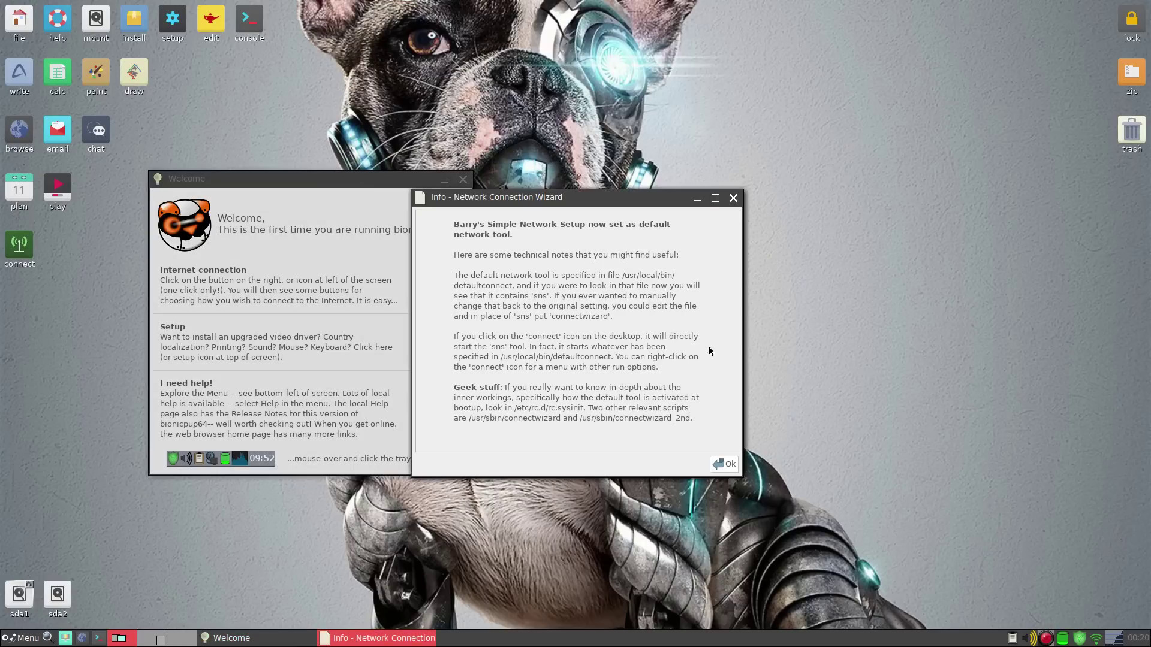
left_click(724, 464)
- Move the Welcome window aside and run free -h in a console to check memory and swap
left_click_drag(288, 179, 928, 138)
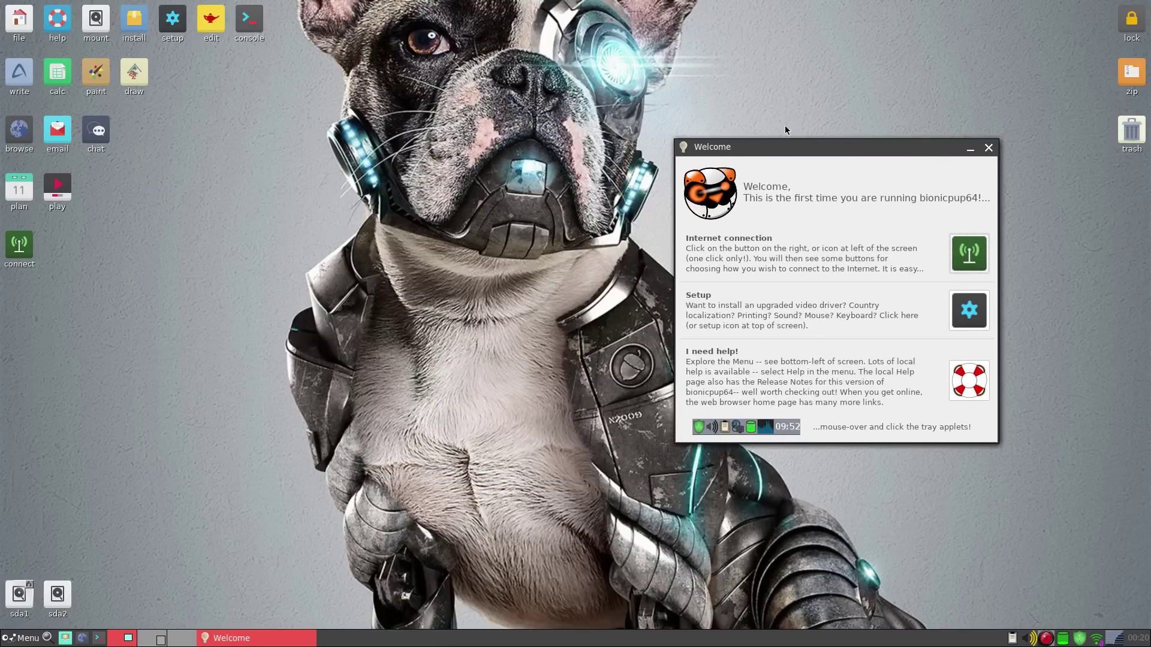
left_click_drag(797, 154, 862, 226)
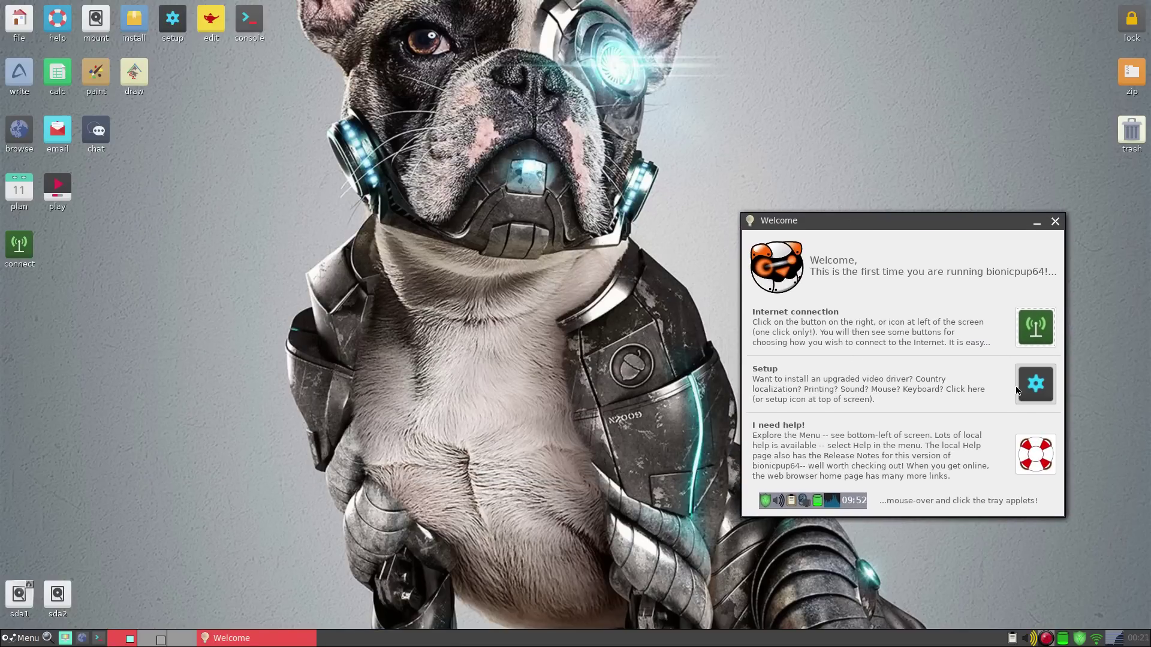
left_click(250, 22)
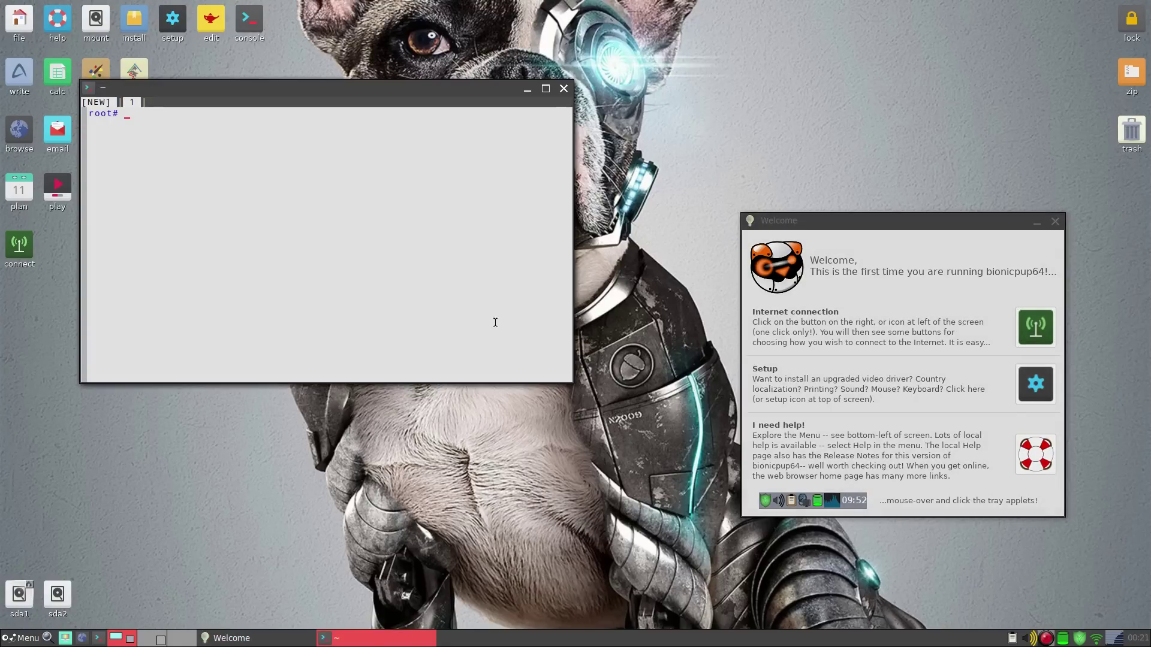
type("free -h")
key("Return")
key("ctrl+shift")
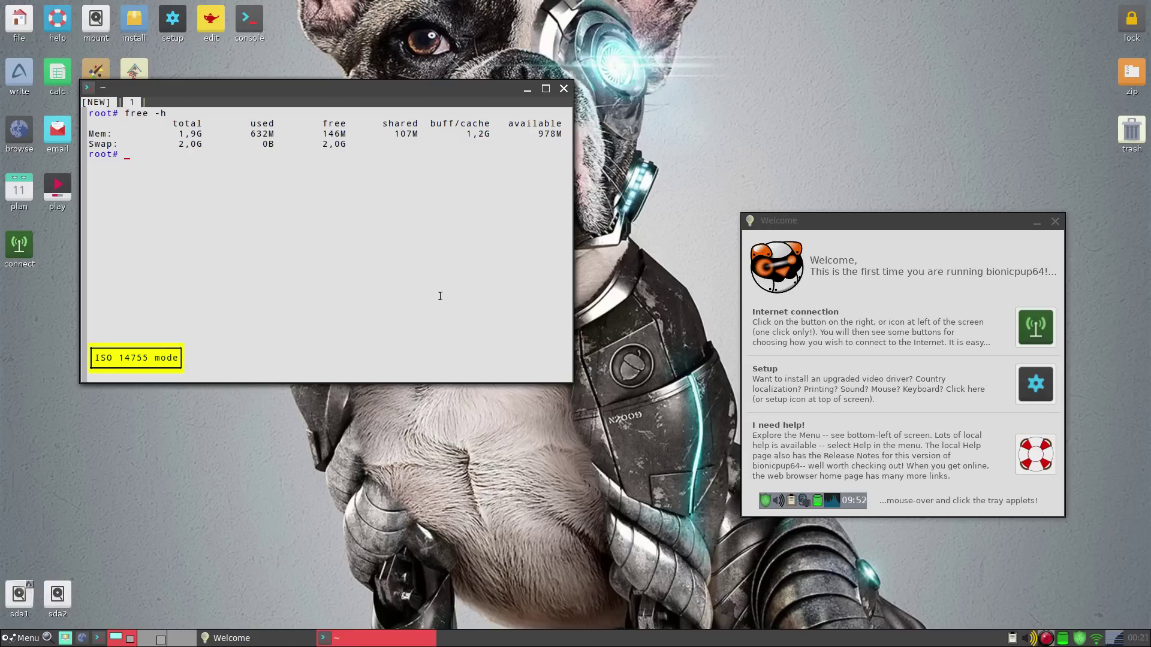
type("+")
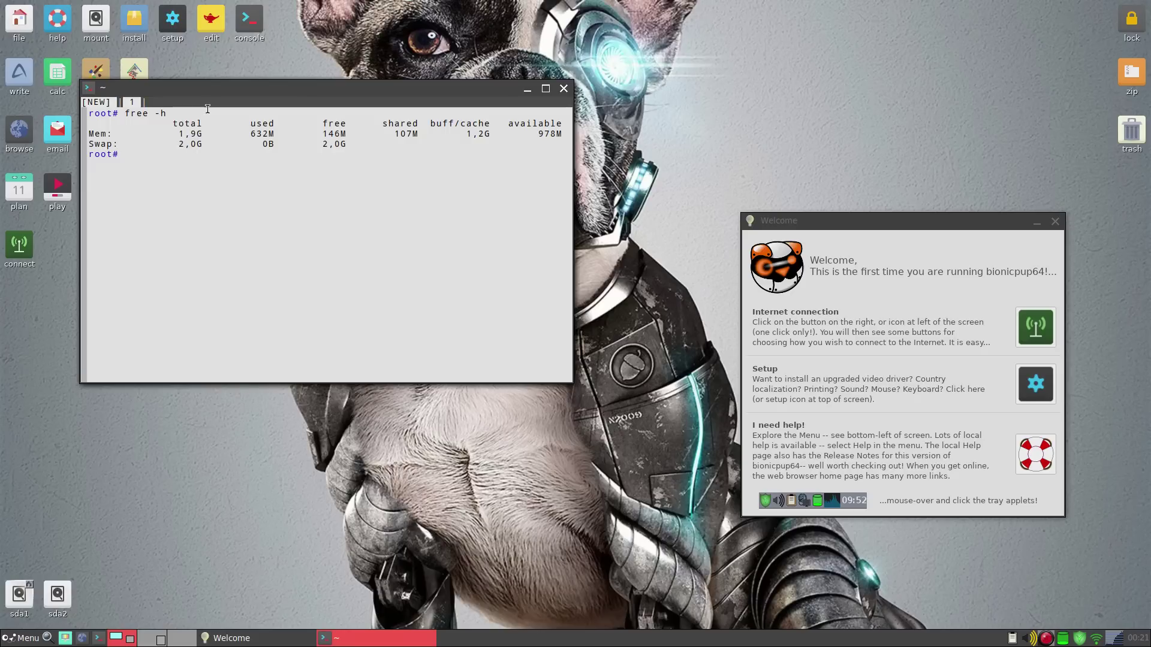
left_click(10, 642)
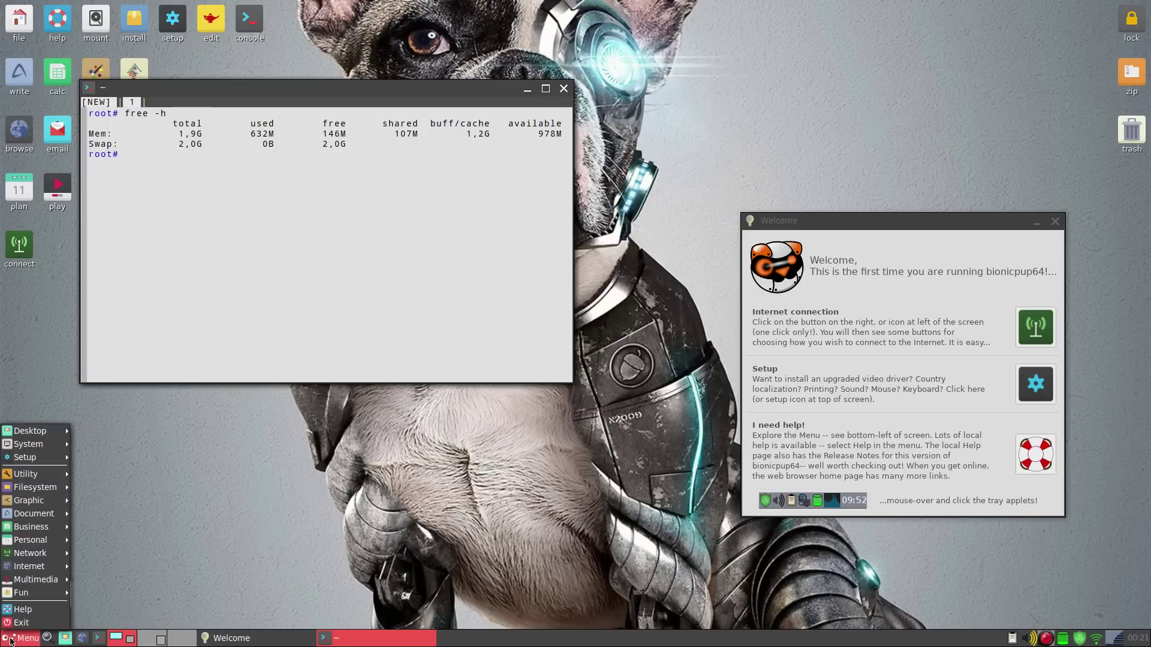
mouse_move(32, 475)
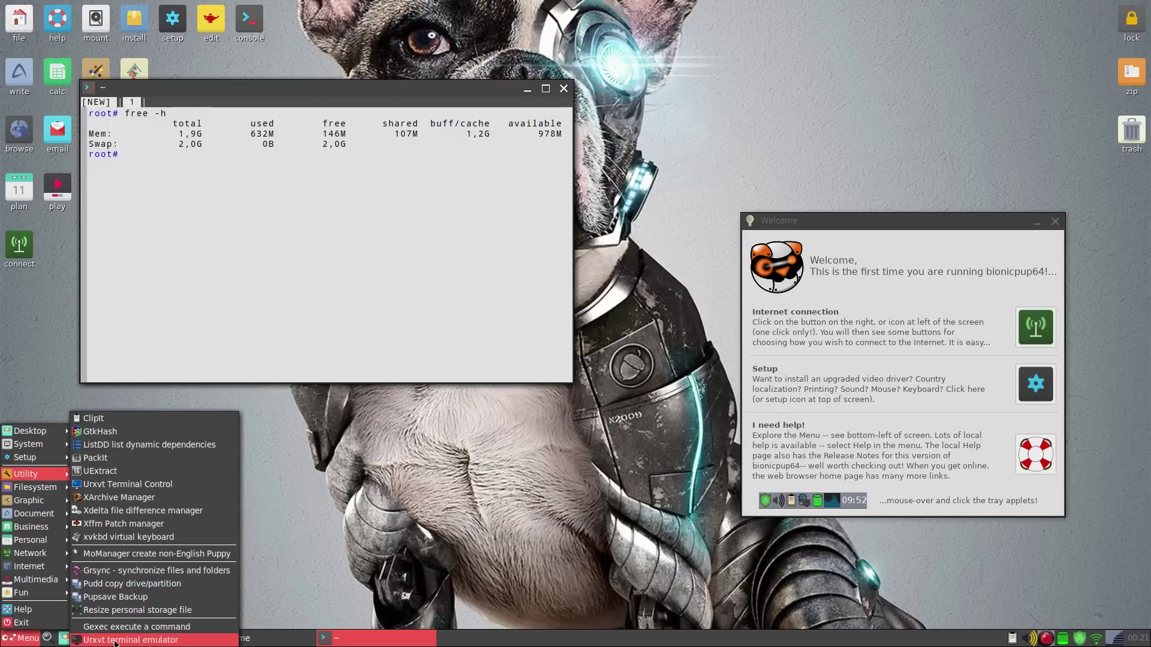
left_click(266, 254)
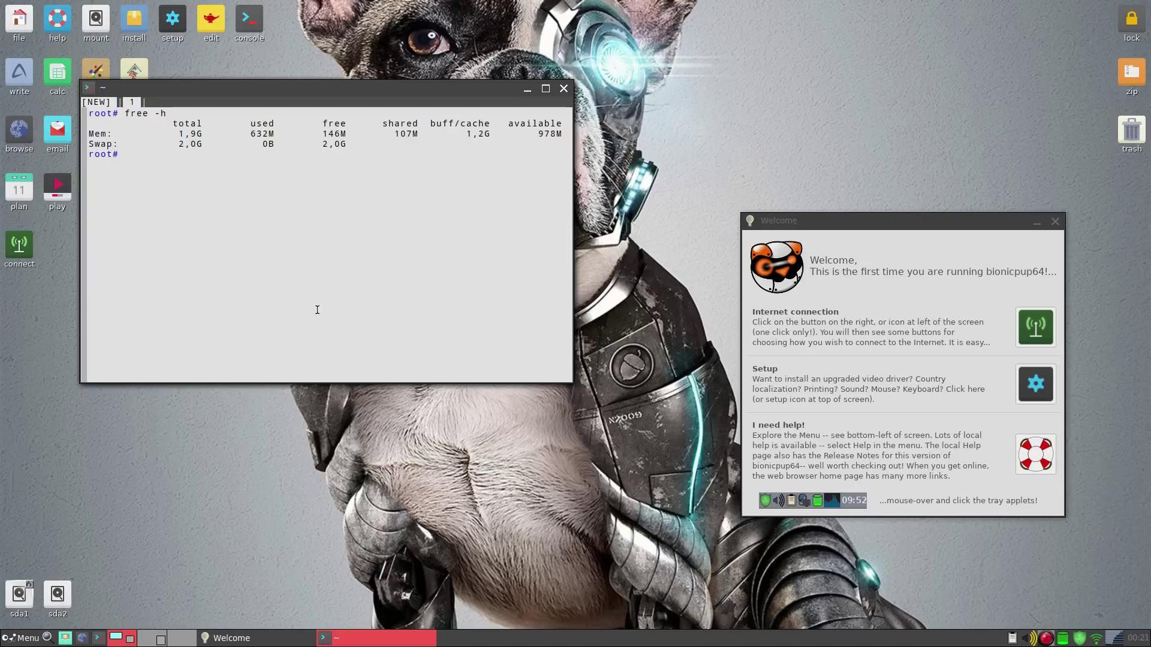
left_click_drag(244, 135, 274, 131)
left_click(318, 244)
- Launch the Htop System Process Viewer and place its window clear of the console output to inspect resource usage
left_click(12, 642)
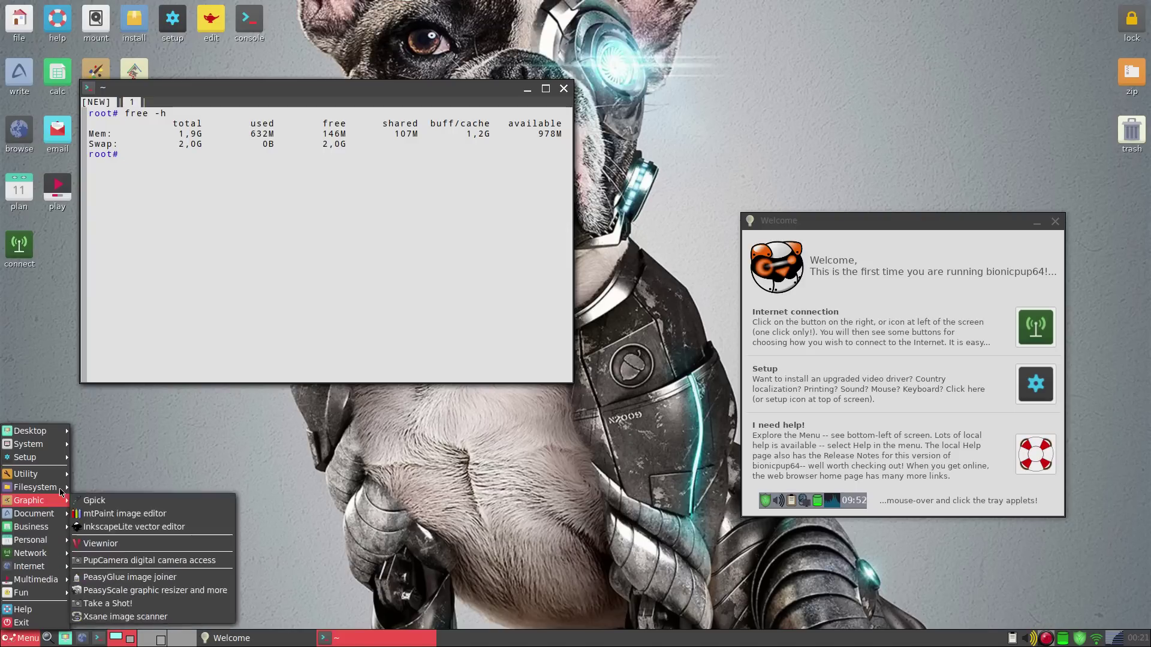
mouse_move(52, 459)
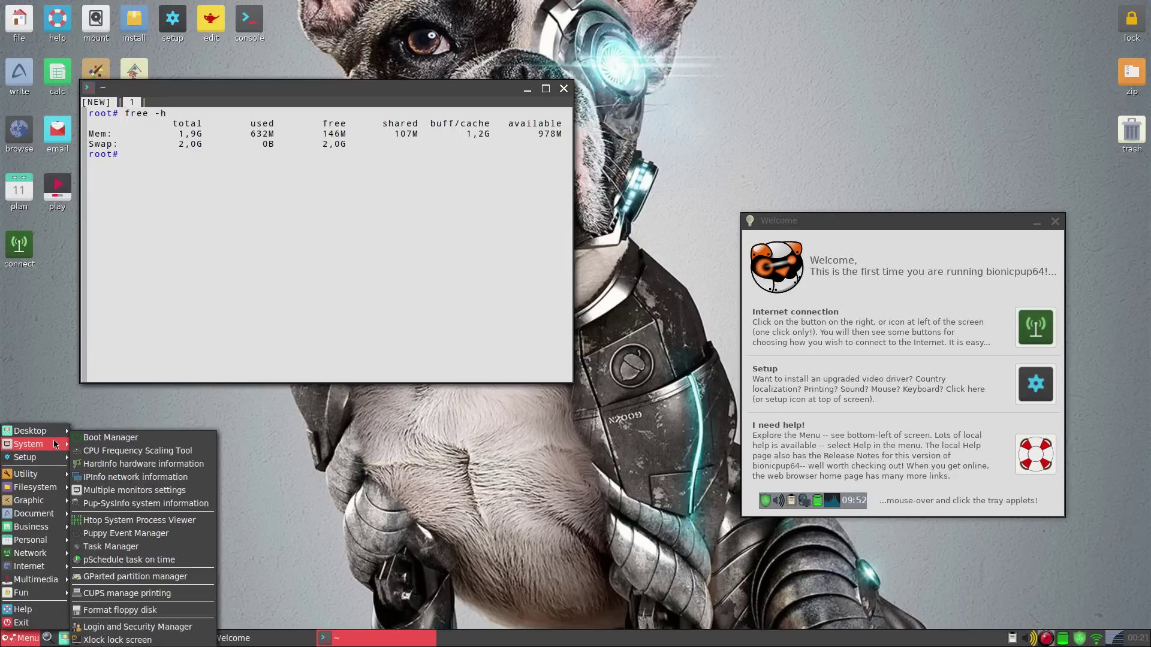
left_click(130, 522)
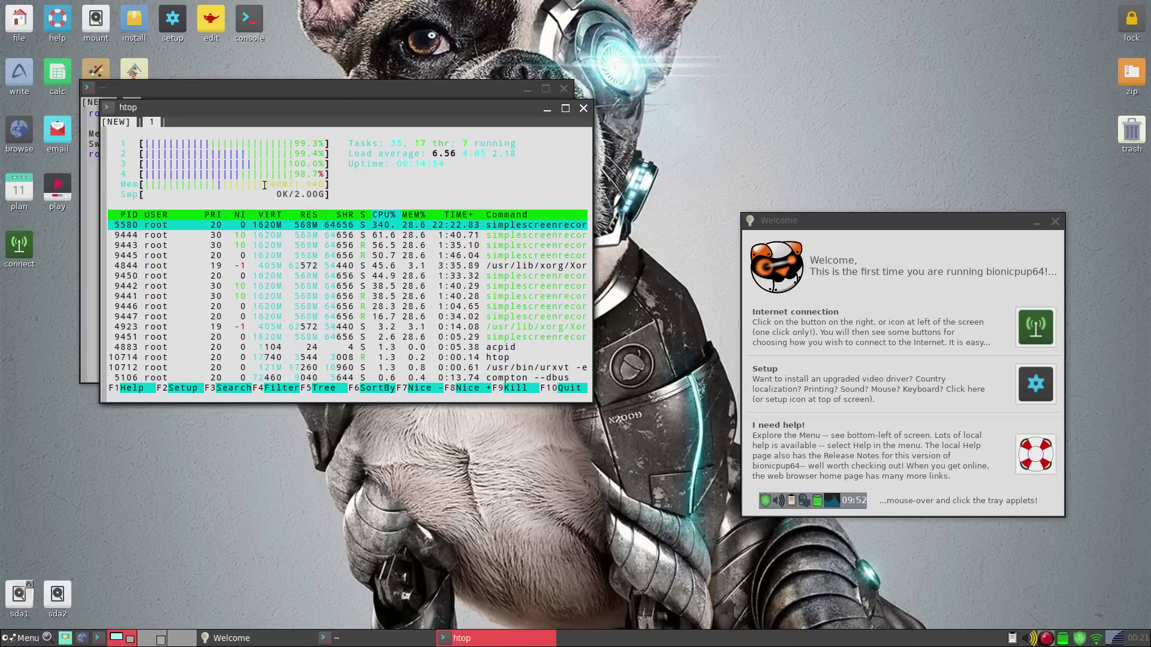
left_click_drag(356, 108, 485, 304)
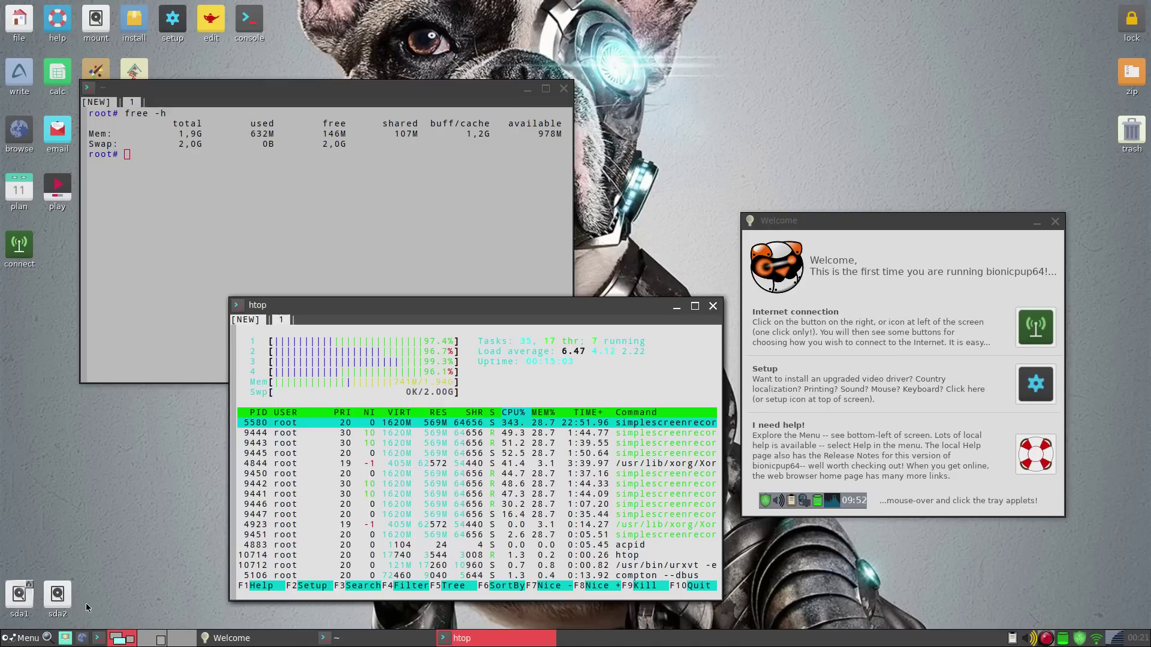
left_click(20, 639)
mouse_move(10, 496)
mouse_move(11, 476)
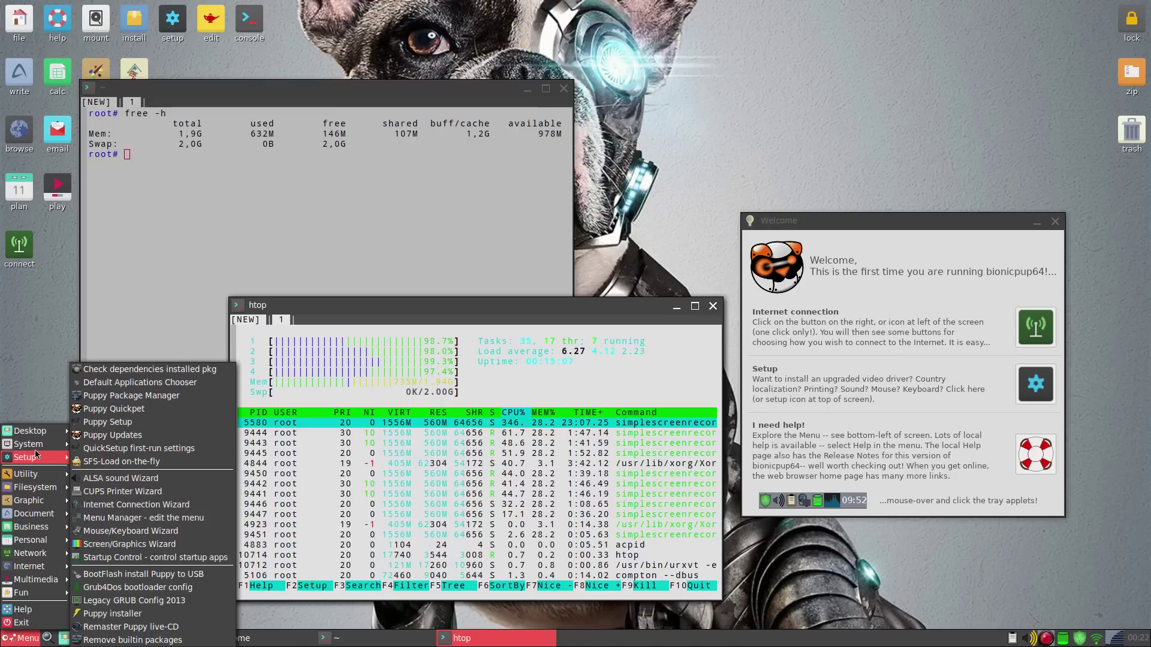
mouse_move(43, 449)
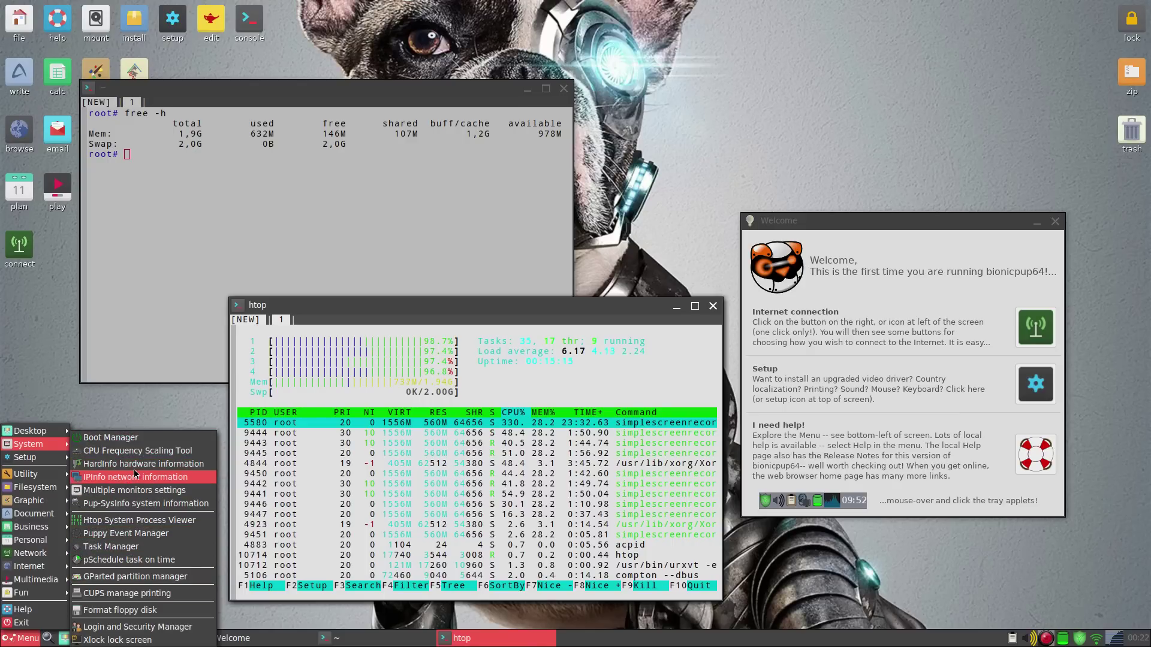
- Open the Findnrun application finder, close its duplicate window, and search for "task"
left_click(49, 638)
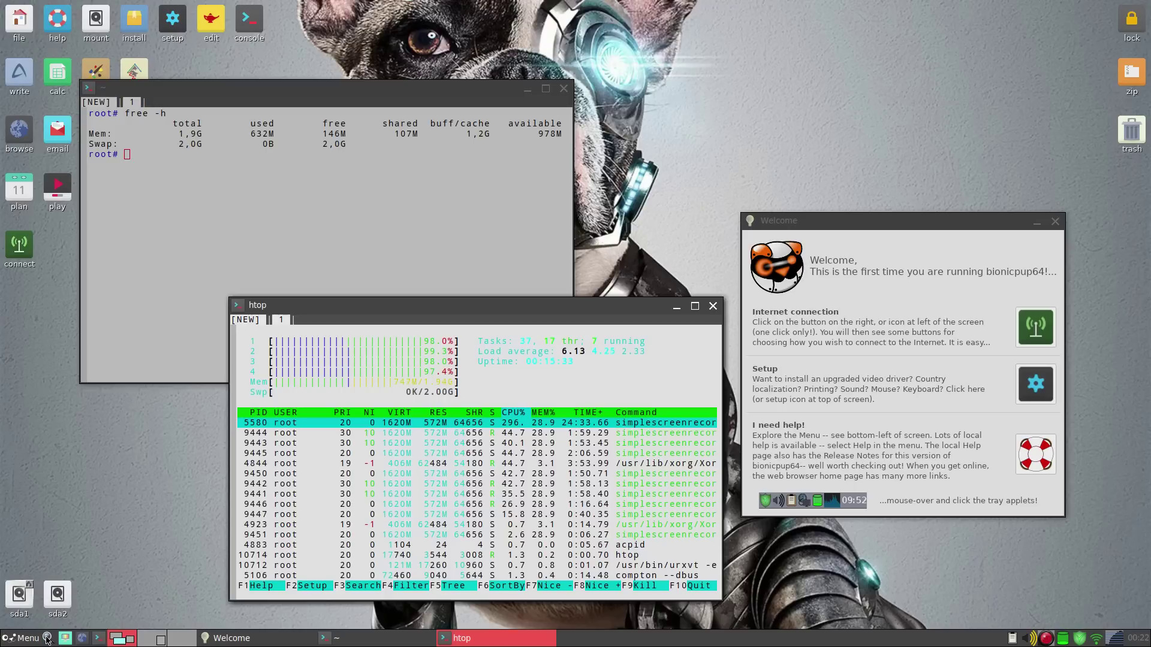
left_click(48, 639)
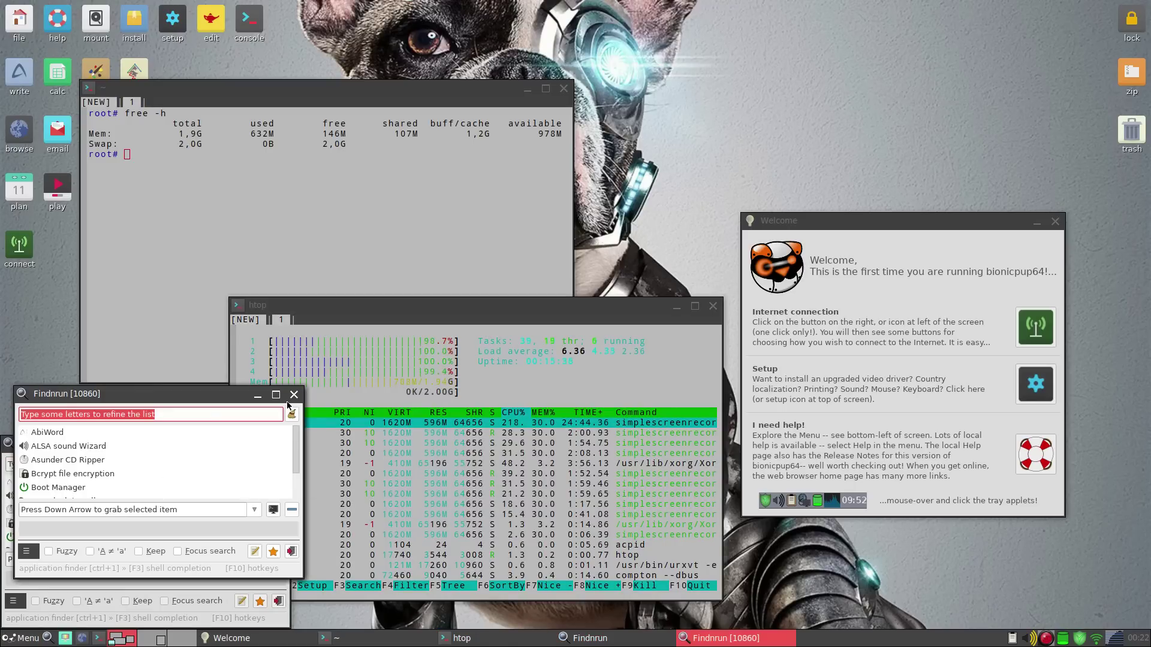
left_click(160, 450)
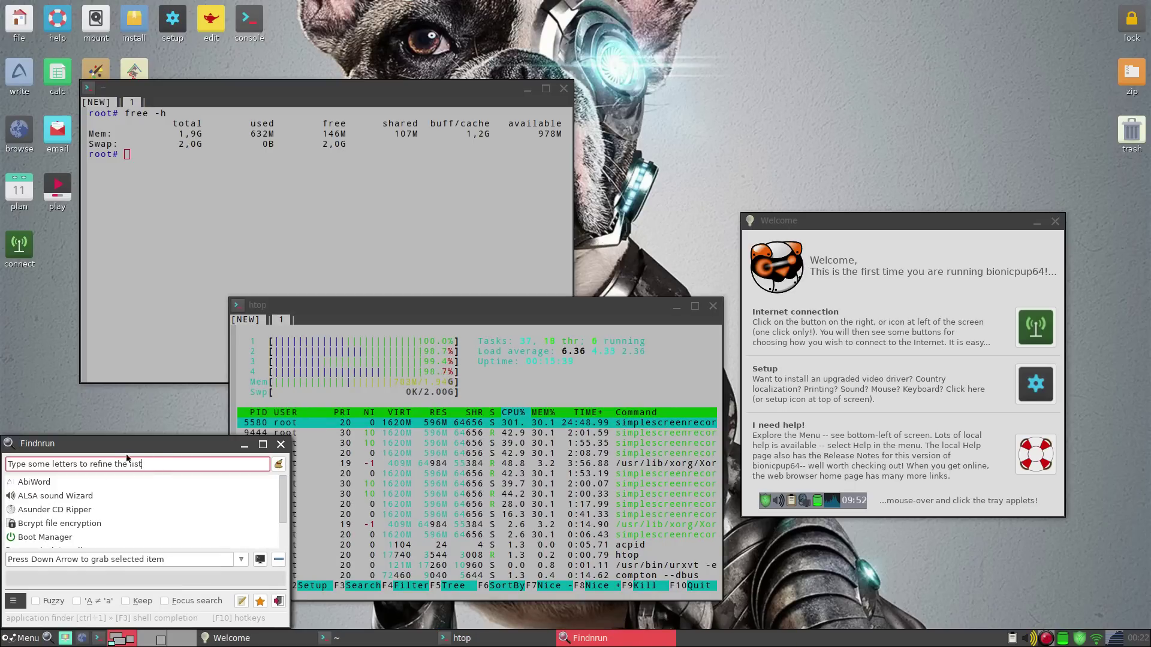
left_click_drag(156, 459, 4, 454)
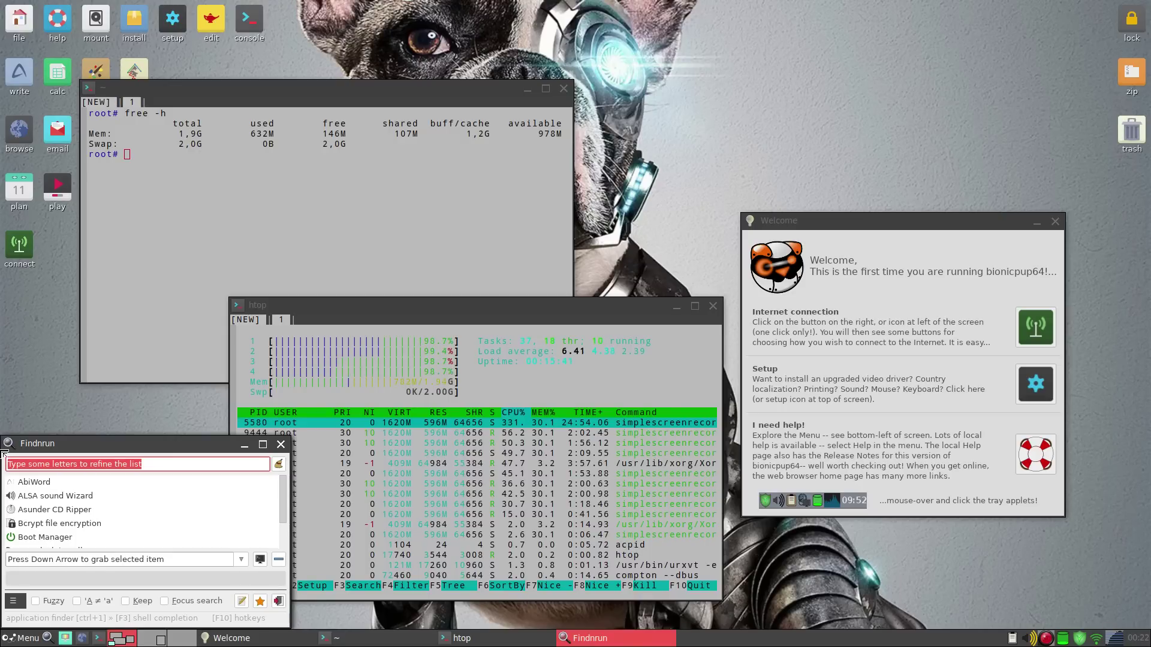
type("task")
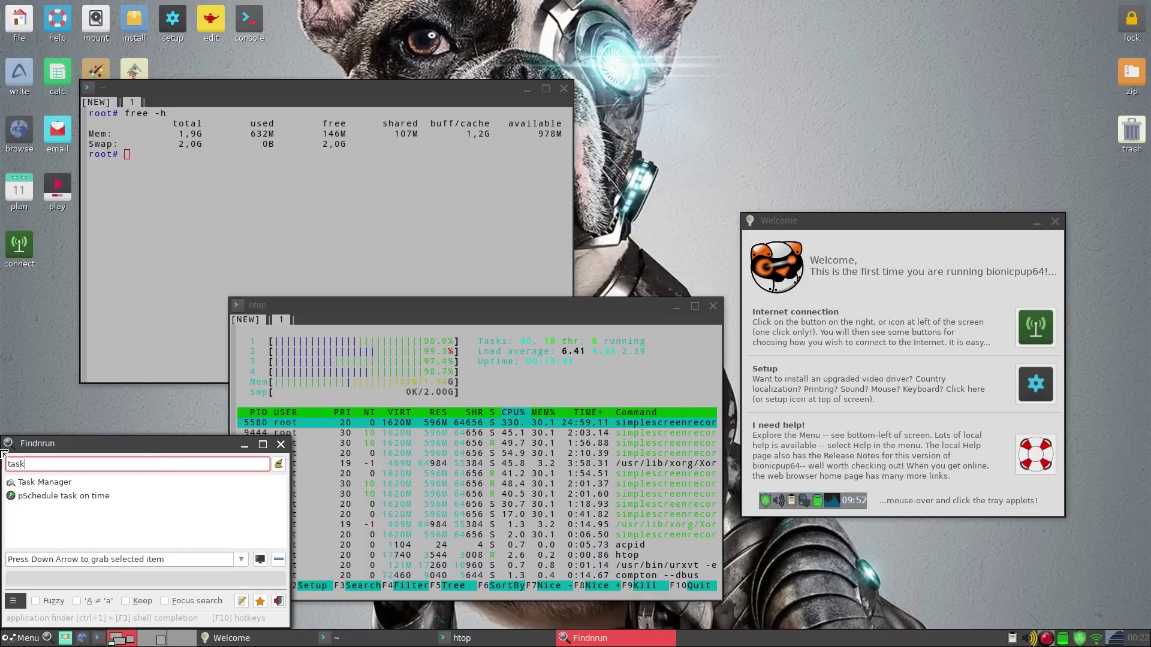
- Launch Task Manager from the Findnrun results and move its window clear of the console output and the htop meters
left_click(48, 483)
double_click(48, 483)
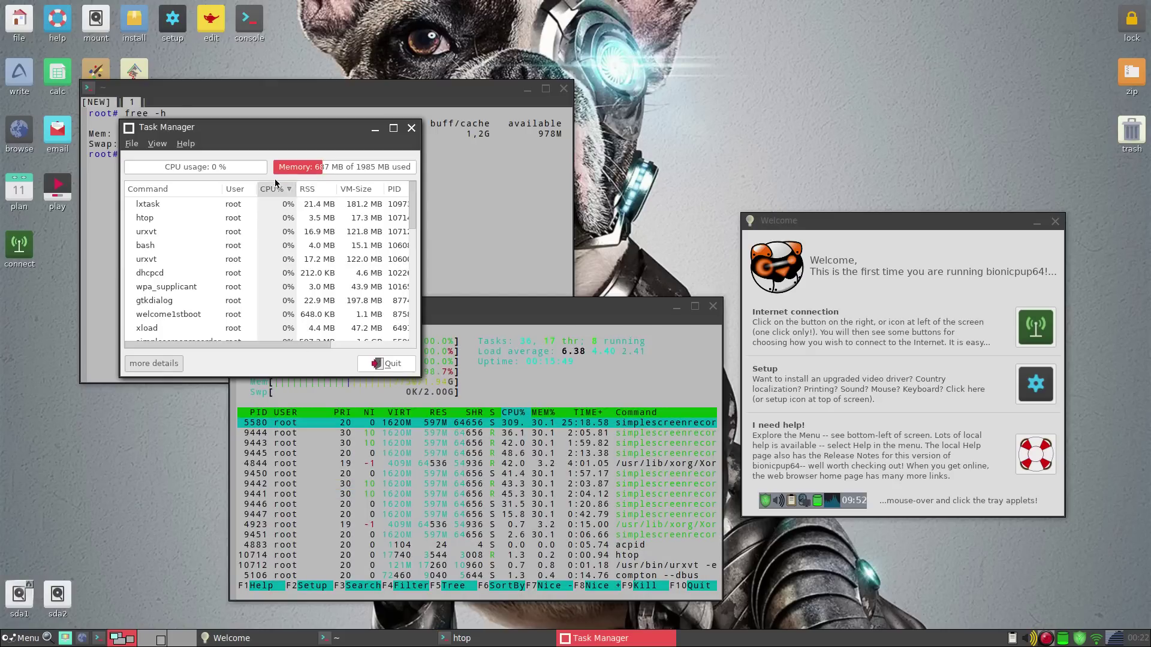
left_click_drag(334, 138, 246, 284)
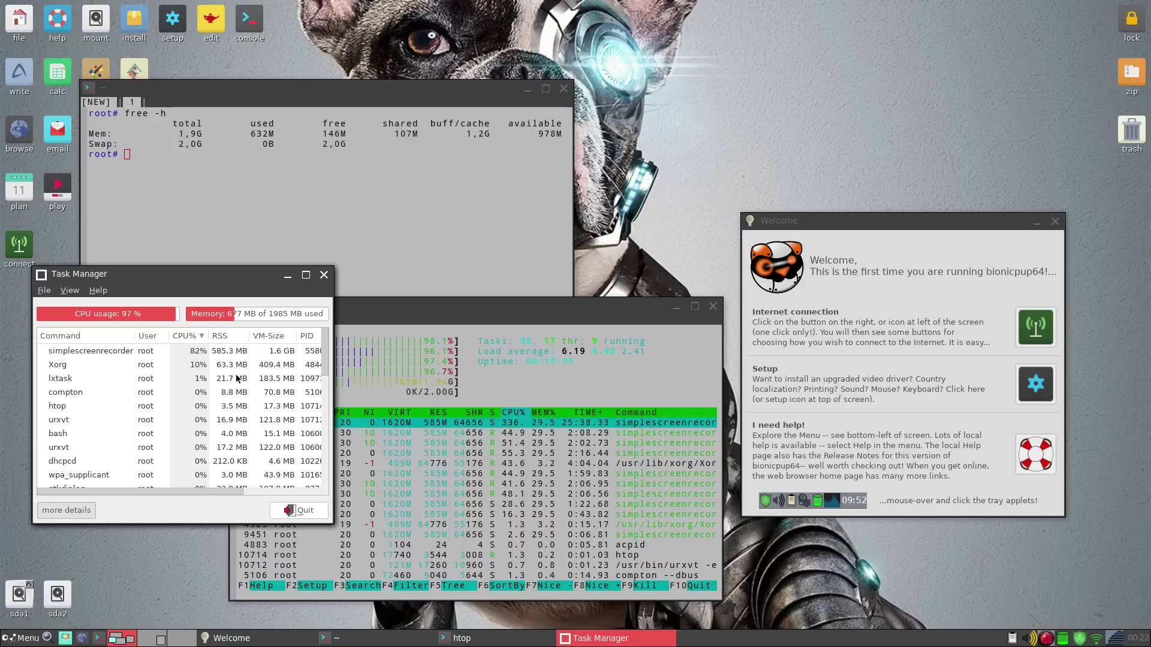
left_click_drag(252, 282, 747, 152)
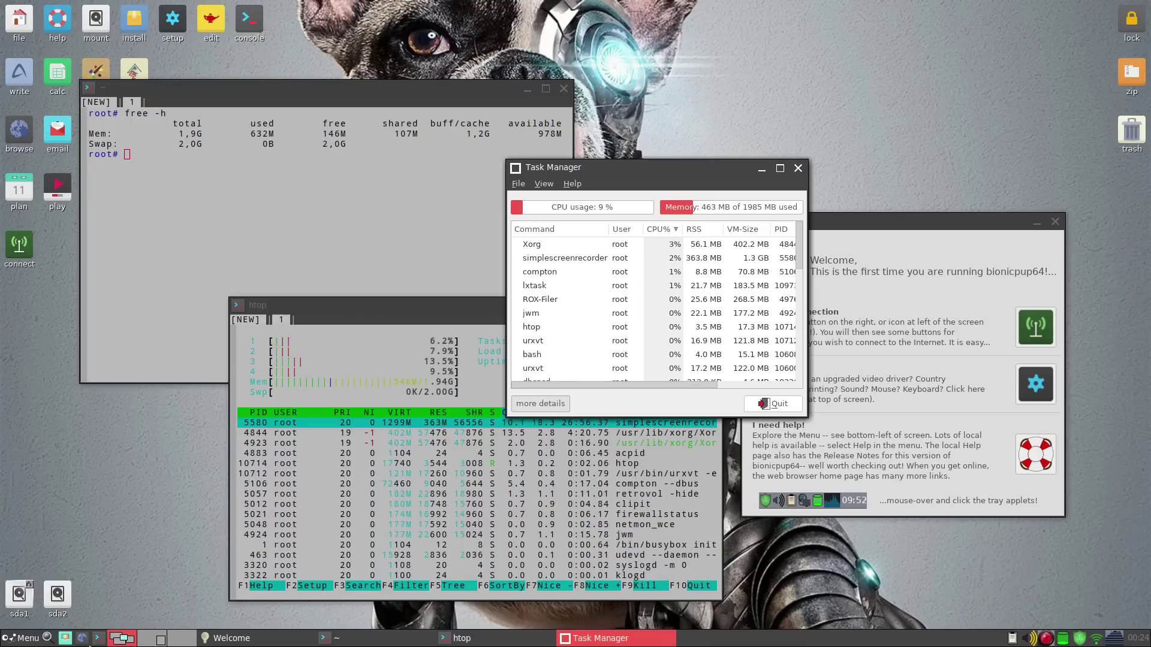
- Open the JWMDesk Manager and move its window over the console, clear of Task Manager
left_click(7, 641)
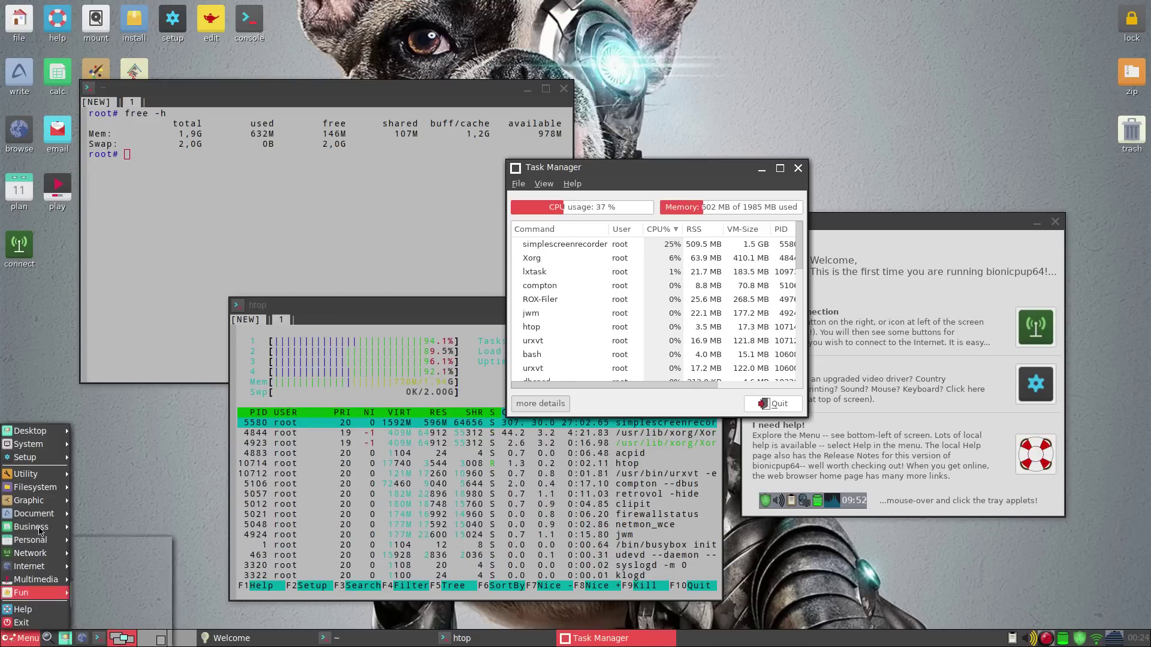
mouse_move(15, 433)
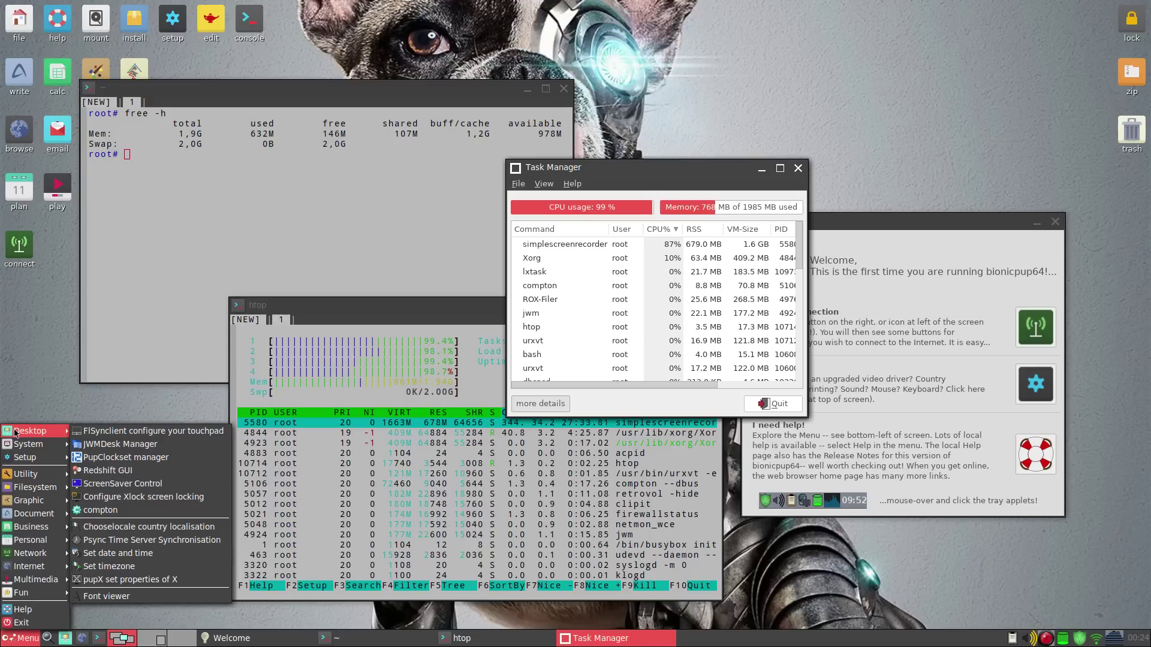
left_click(127, 445)
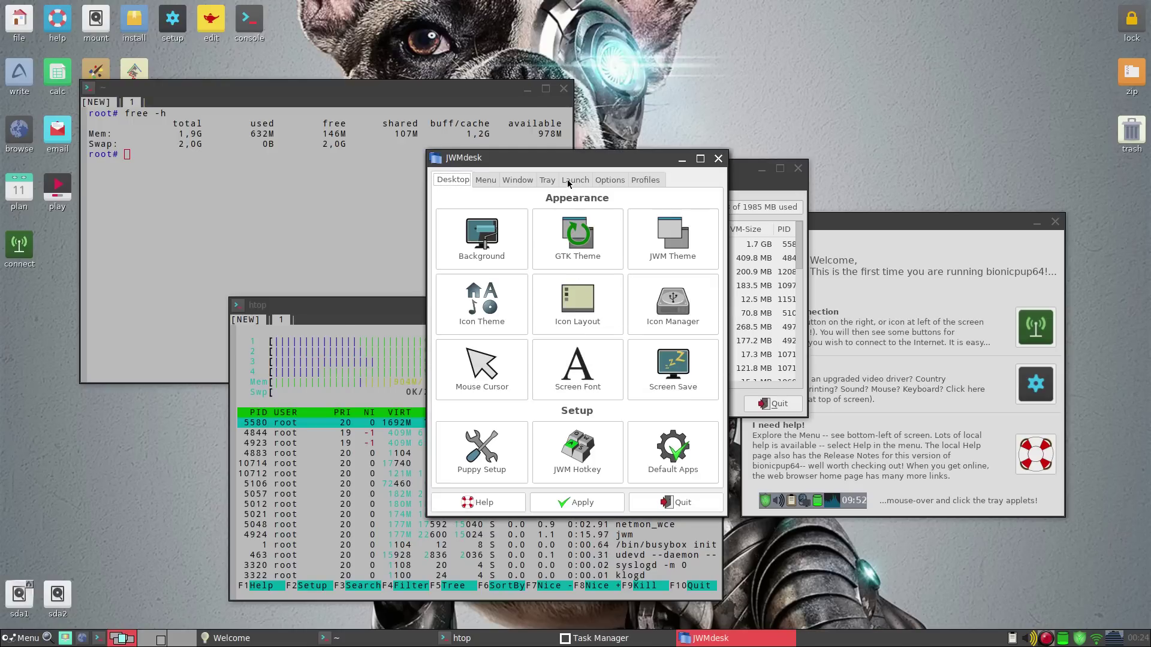
left_click_drag(586, 163, 244, 152)
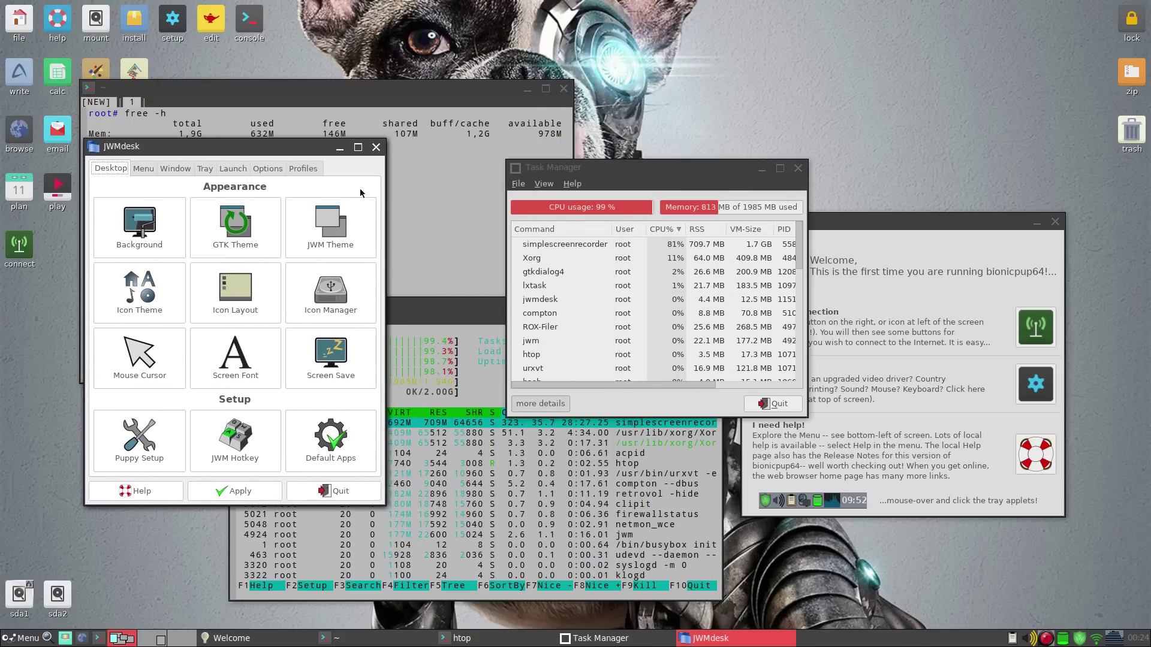
- Preview the desktop background images in the backgrounds folder, including Pink.svg, Purple.svg, Sky.svg and Black.svg, and quit without applying one
left_click(147, 250)
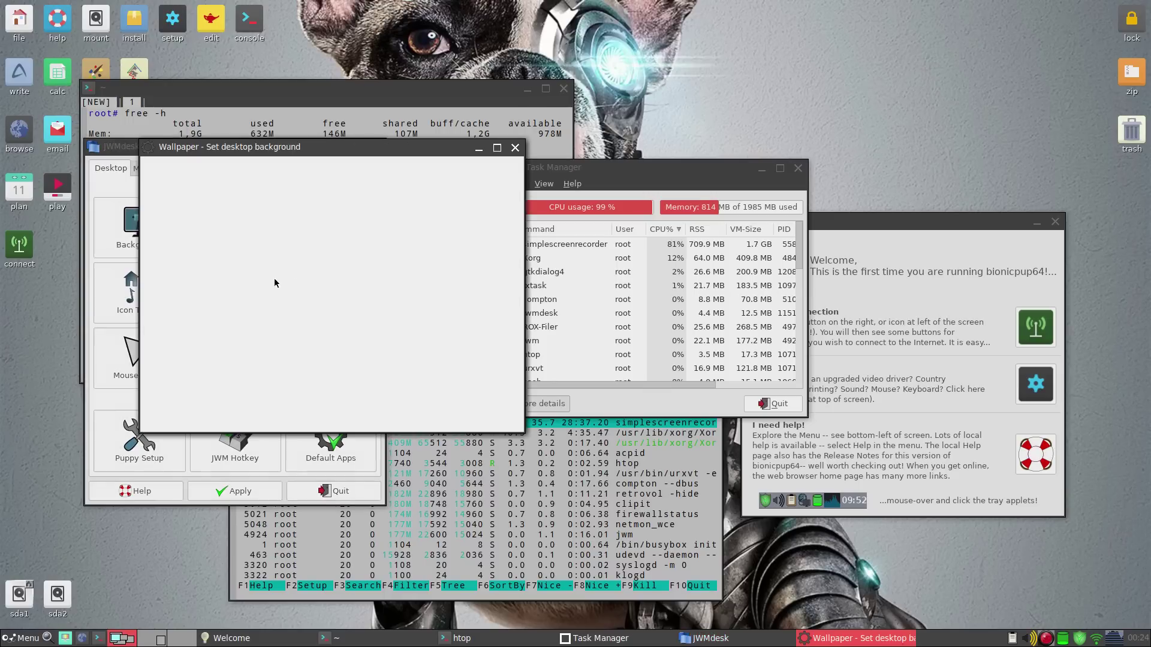
left_click(255, 253)
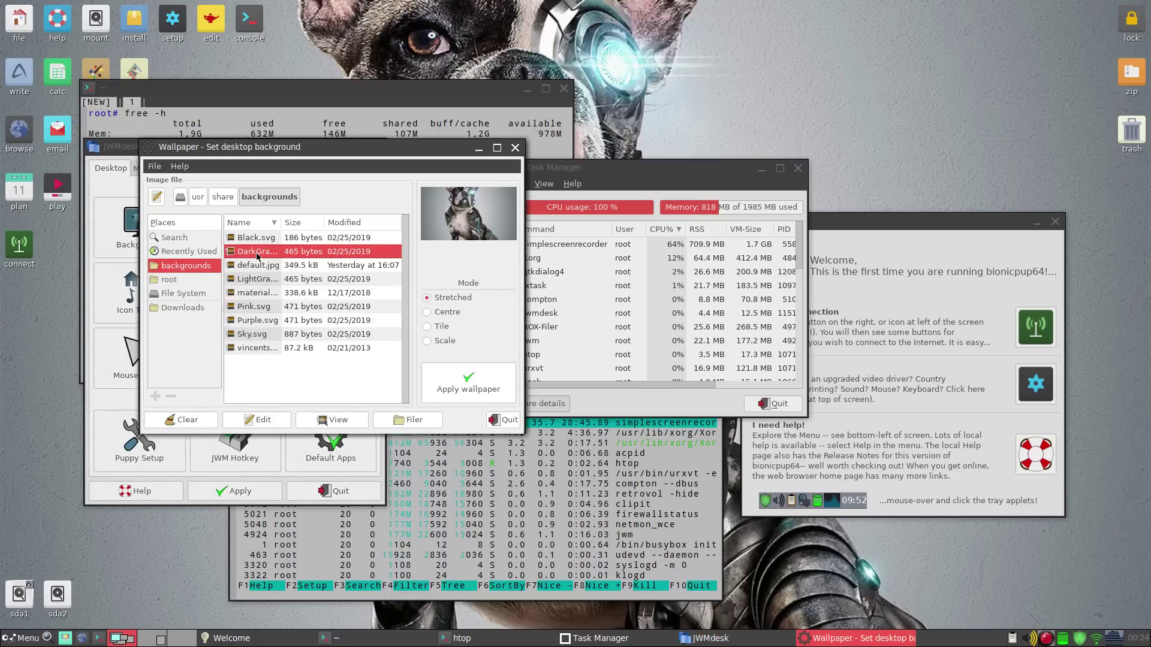
left_click(254, 267)
left_click(246, 281)
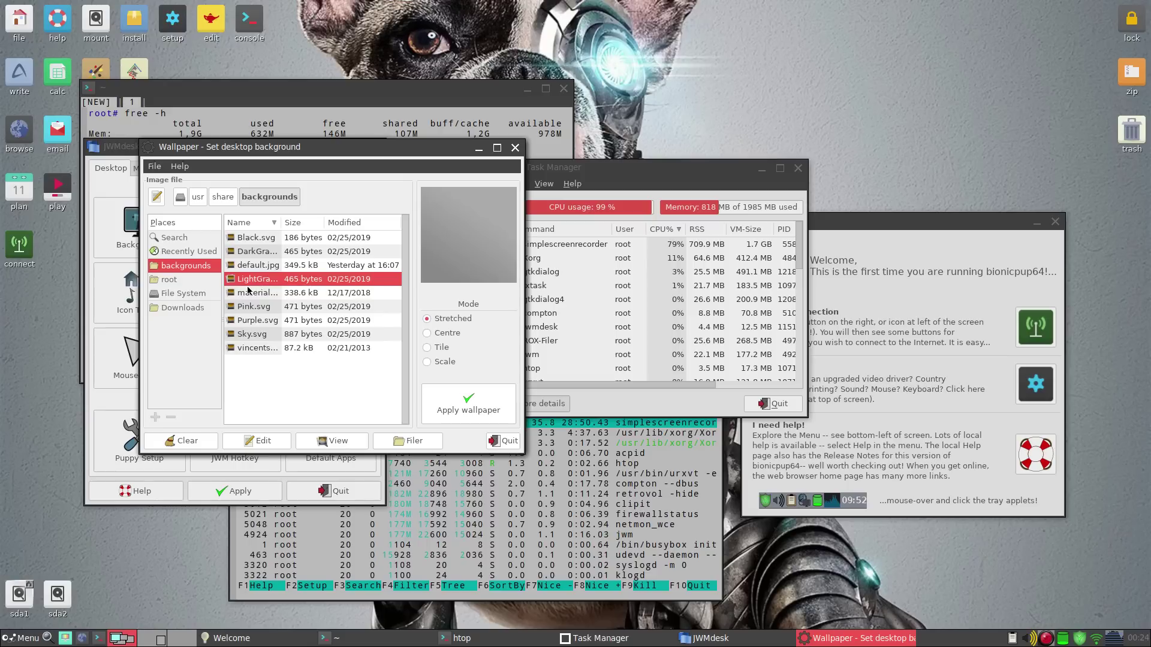
left_click(248, 296)
left_click(243, 311)
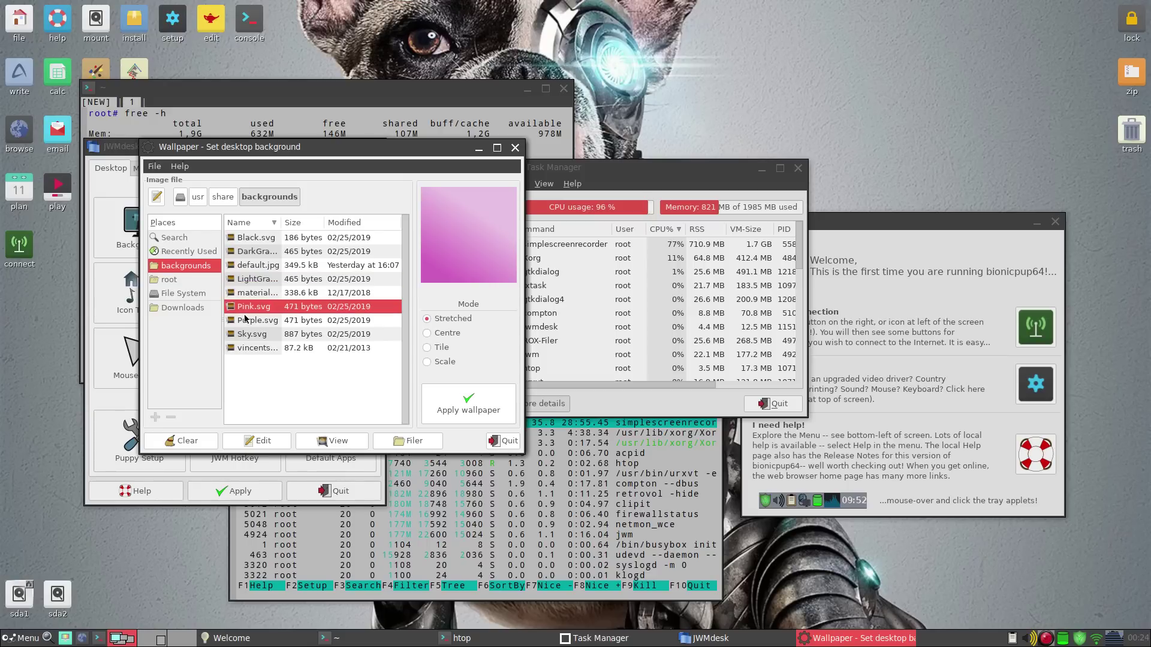
left_click(245, 322)
left_click(250, 334)
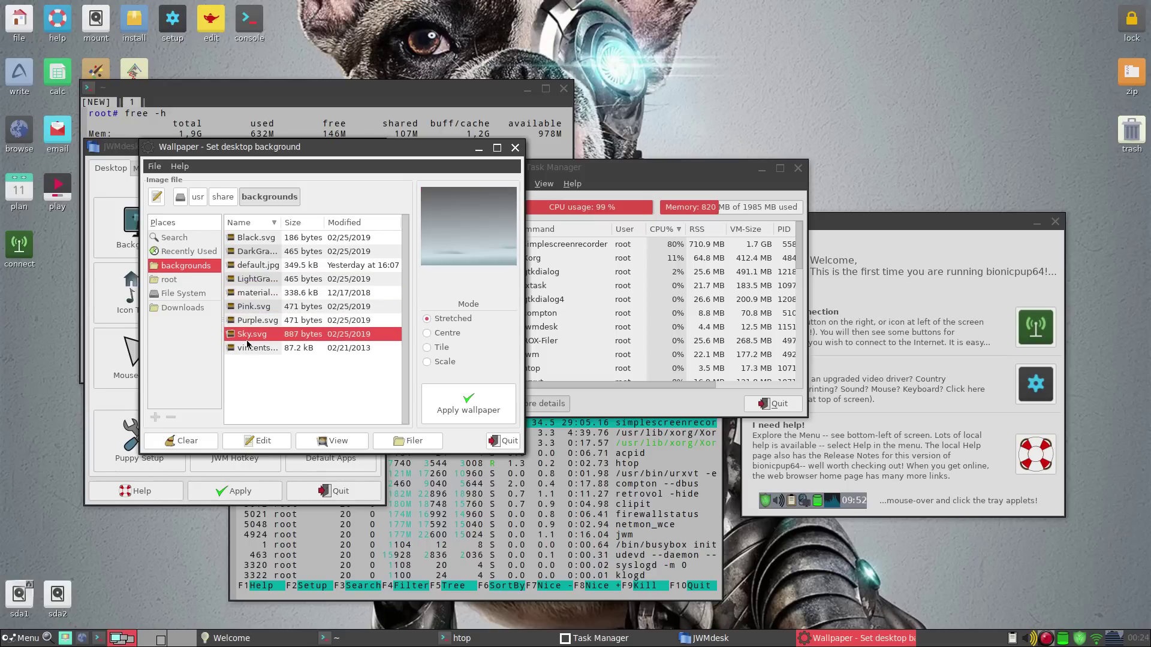
left_click(250, 349)
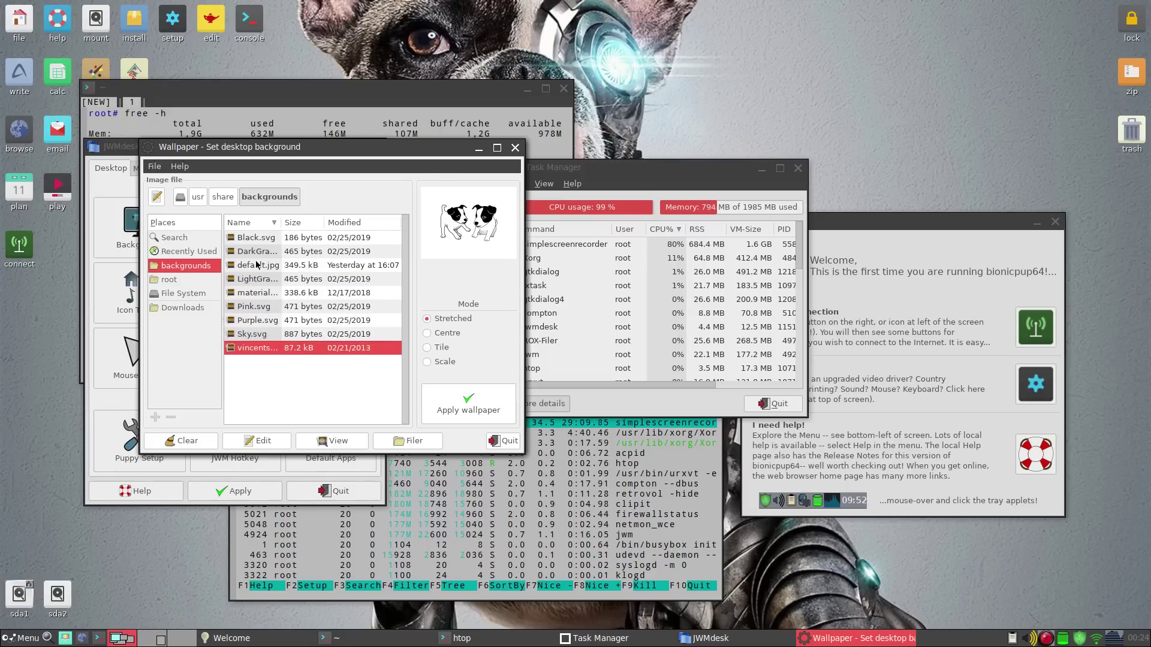
left_click(268, 239)
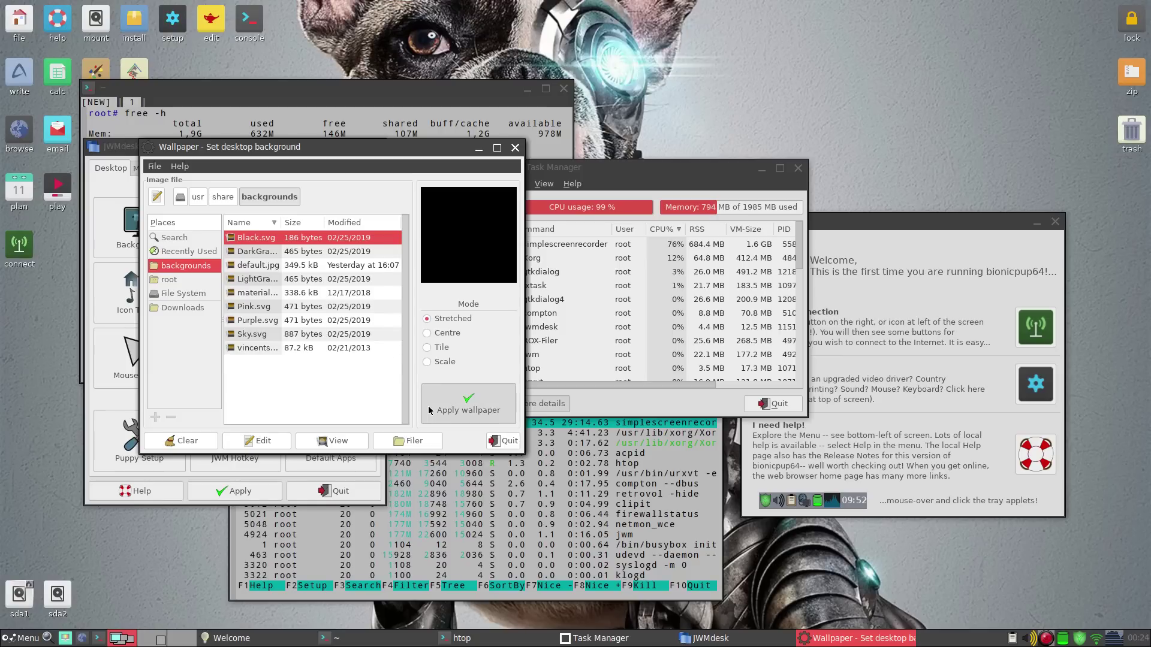
left_click(498, 442)
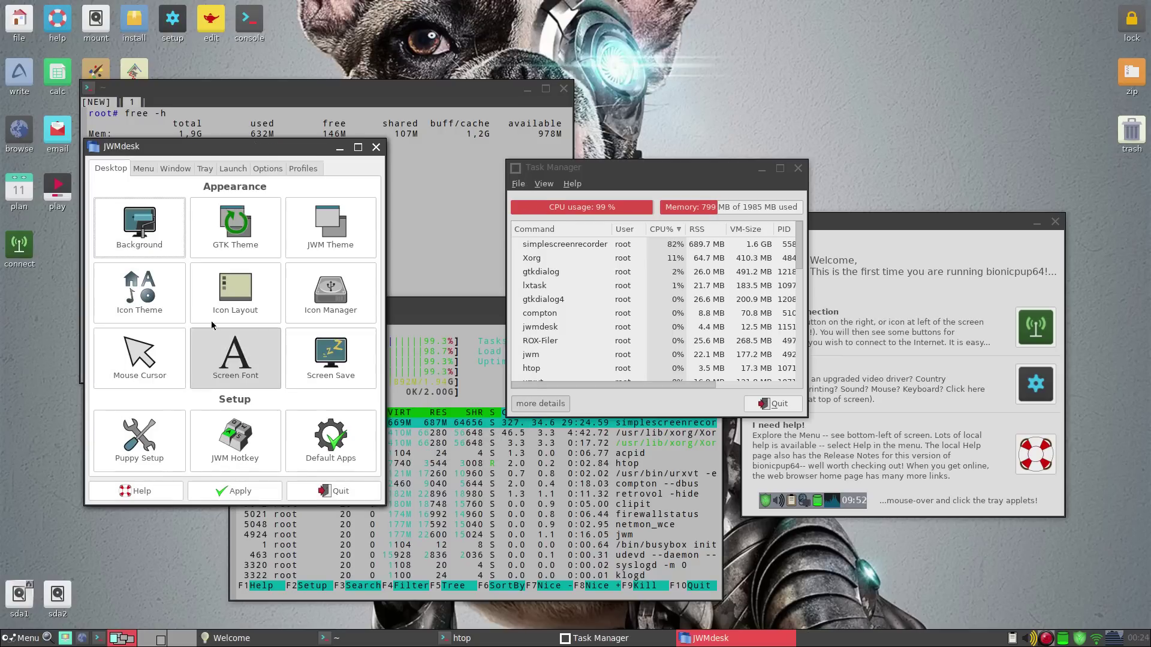
- Open the GTK theme chooser and preview NOX, stark, Stardust, Shinytouch and Shiny, ending on Numix
left_click(249, 241)
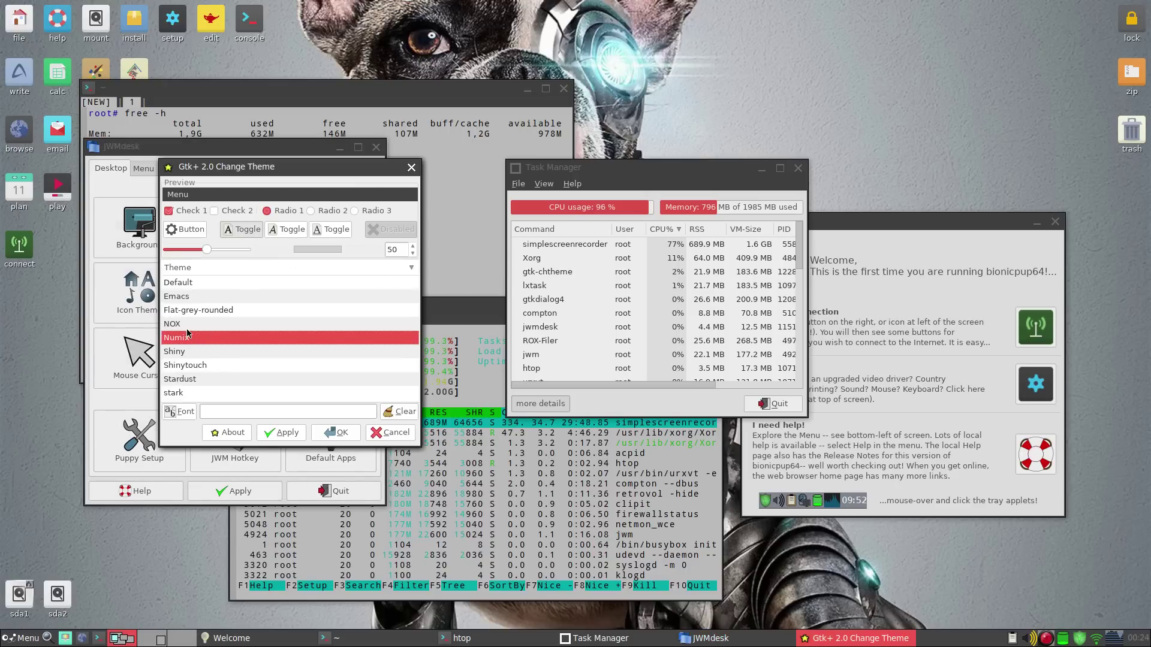
left_click(185, 328)
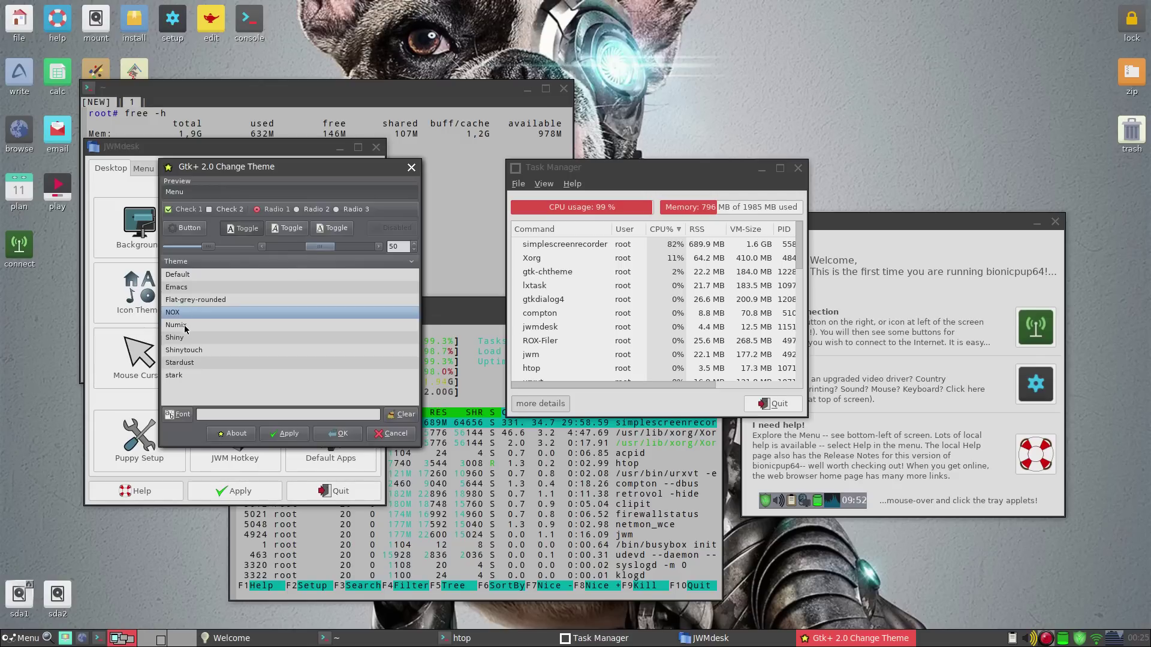
left_click(186, 328)
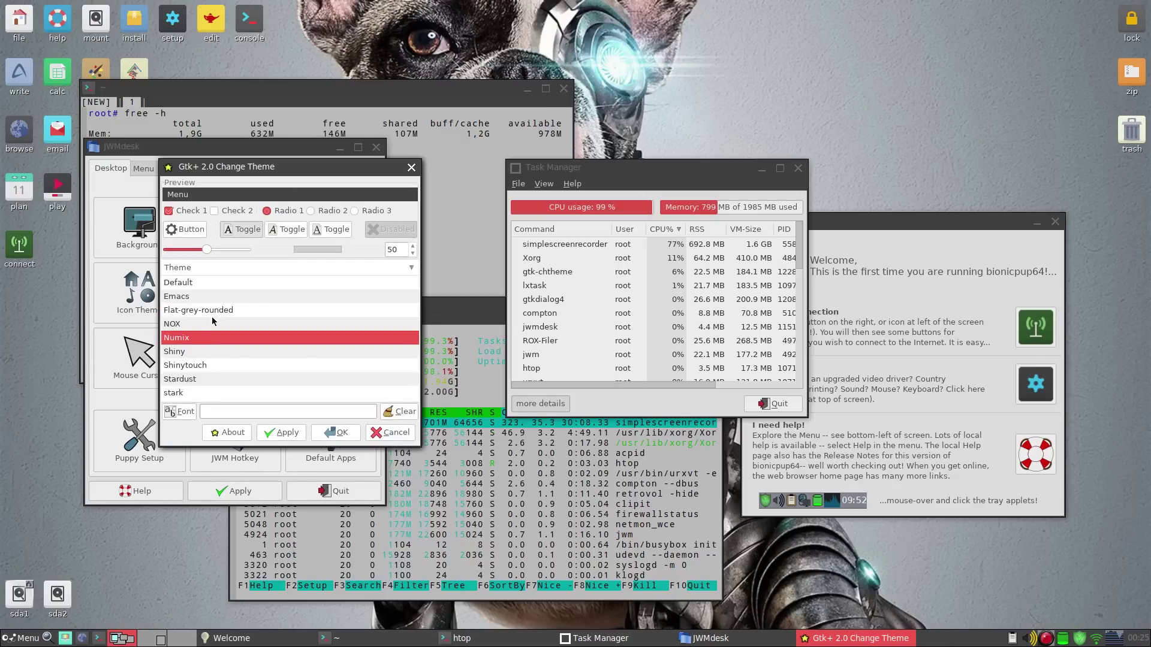
left_click(172, 393)
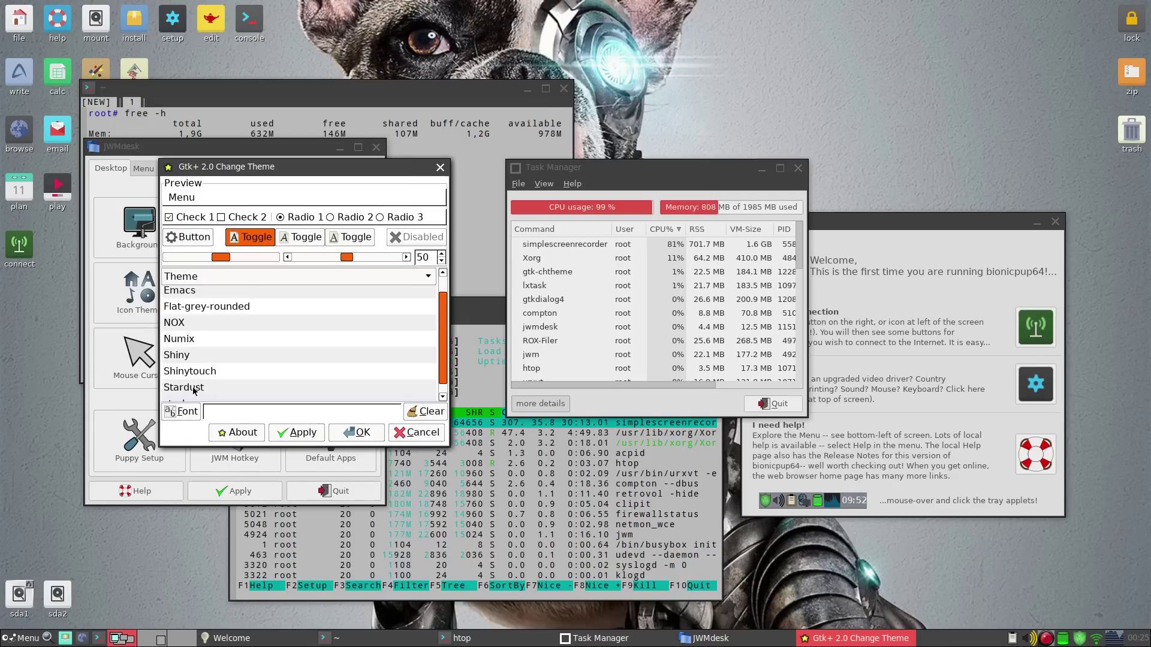
left_click(188, 386)
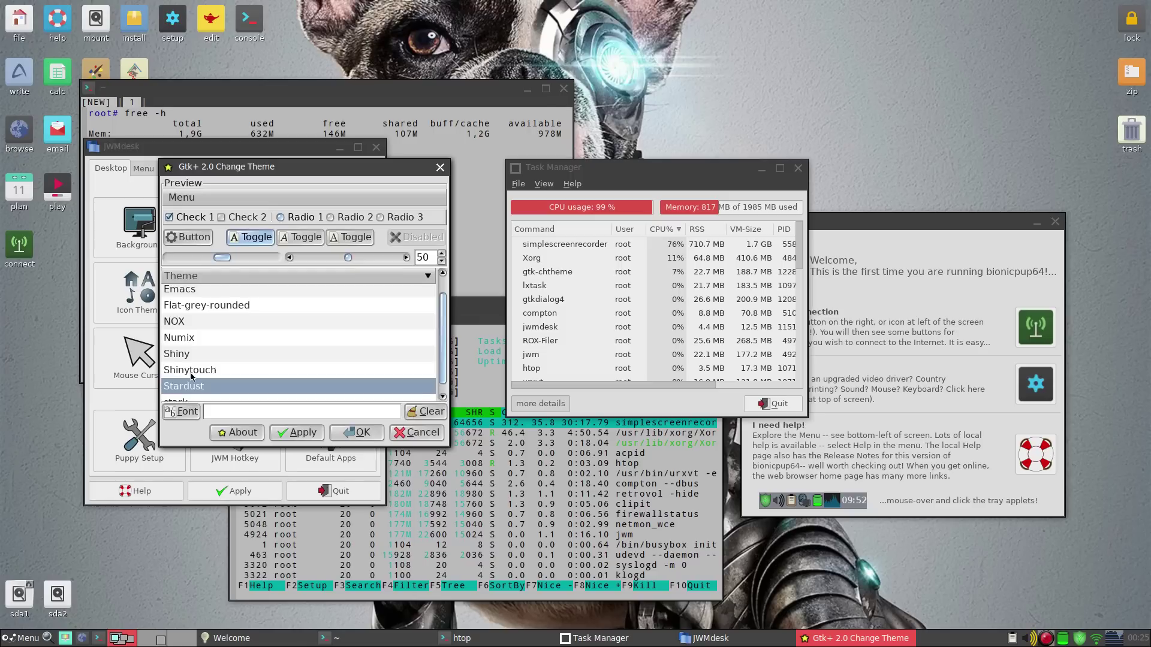
left_click(191, 375)
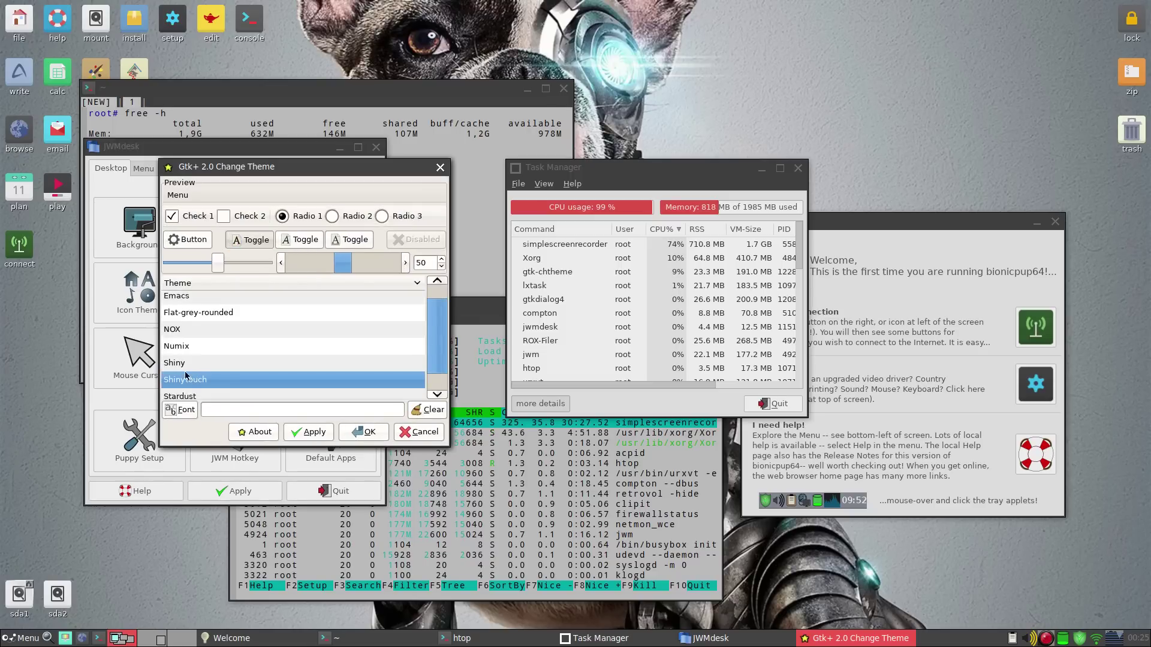
left_click(180, 366)
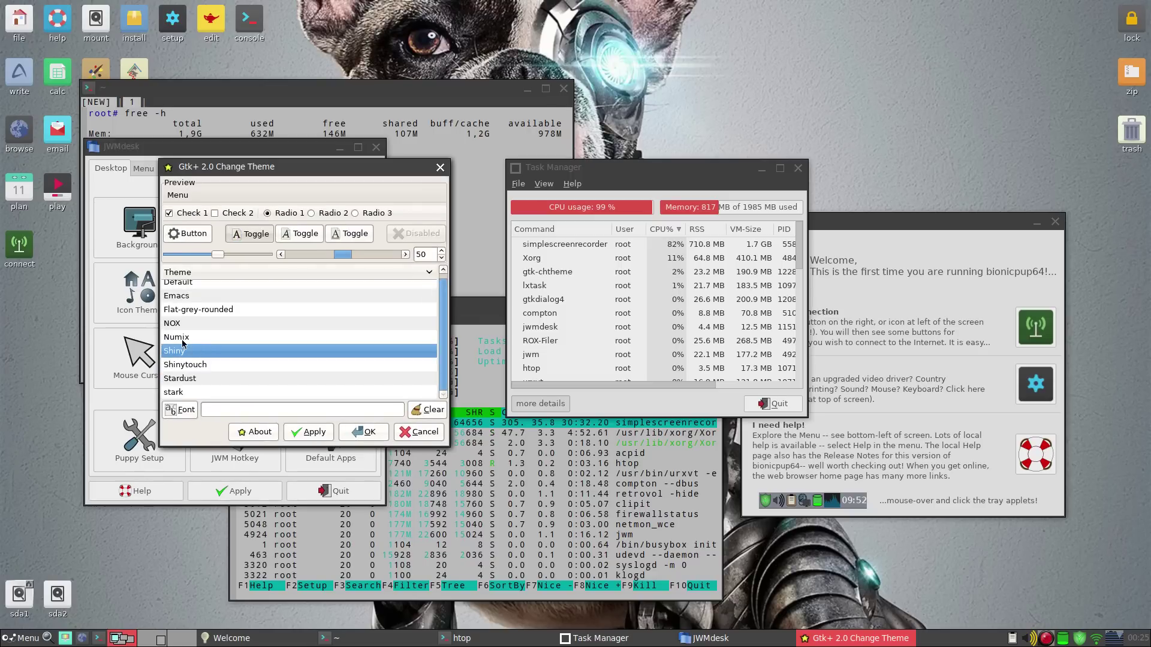
left_click(184, 338)
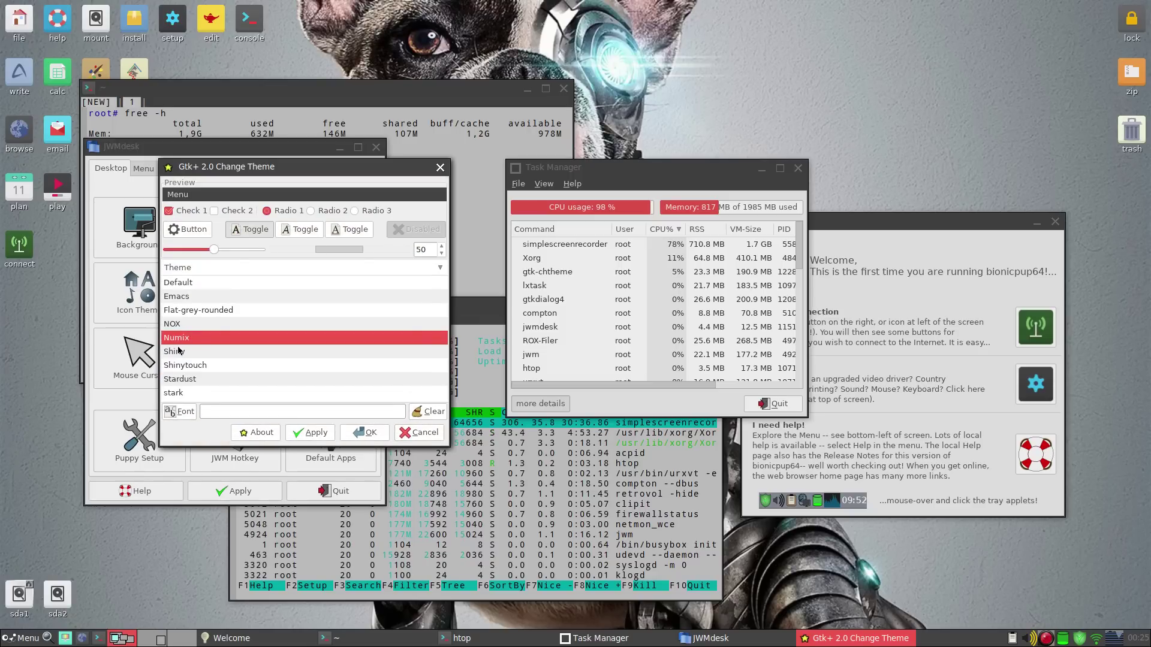
- Preview the Shiny, Flat-grey-rounded, Emacs and Default GTK themes and reselect Numix
left_click(178, 352)
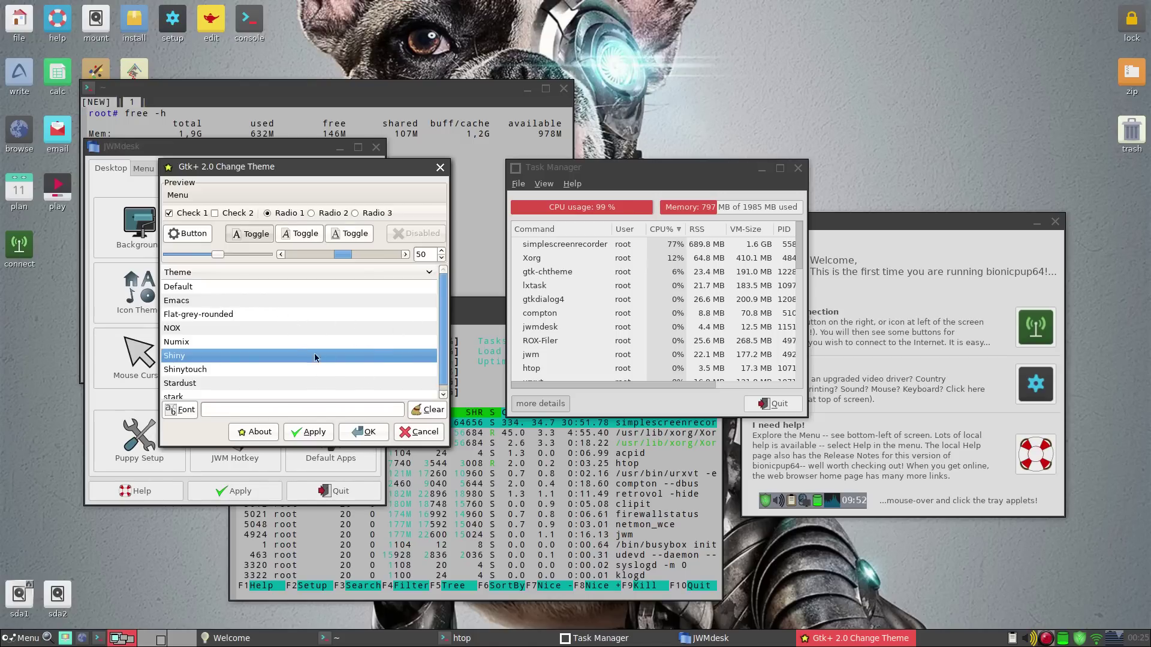
left_click(181, 343)
left_click(187, 312)
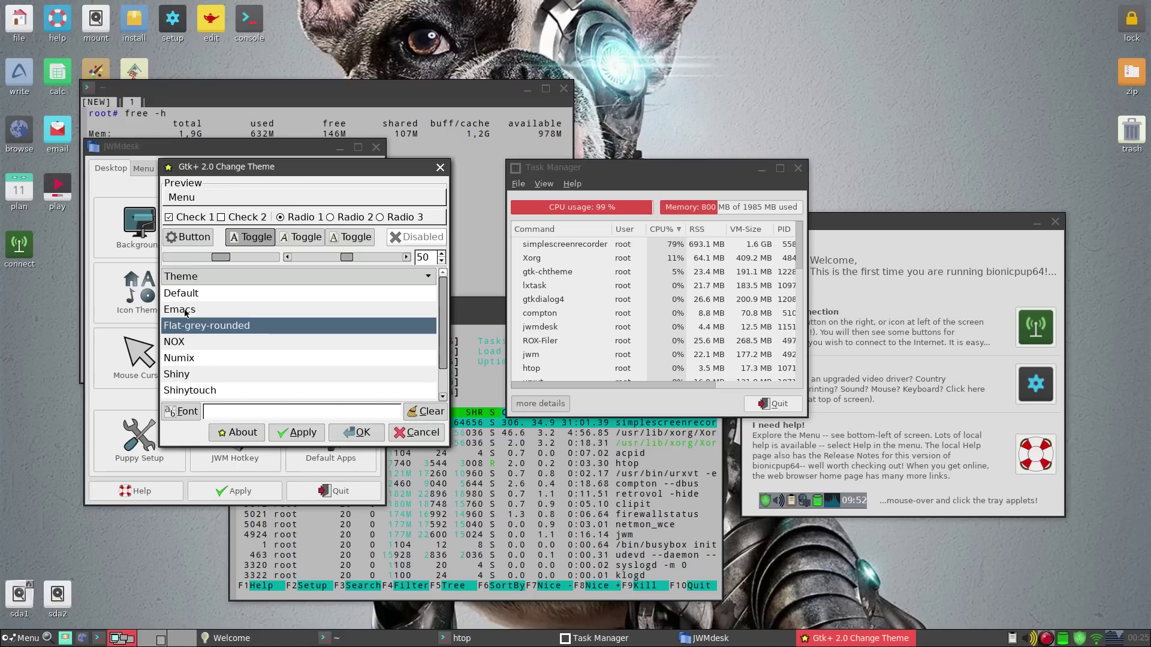
left_click(186, 311)
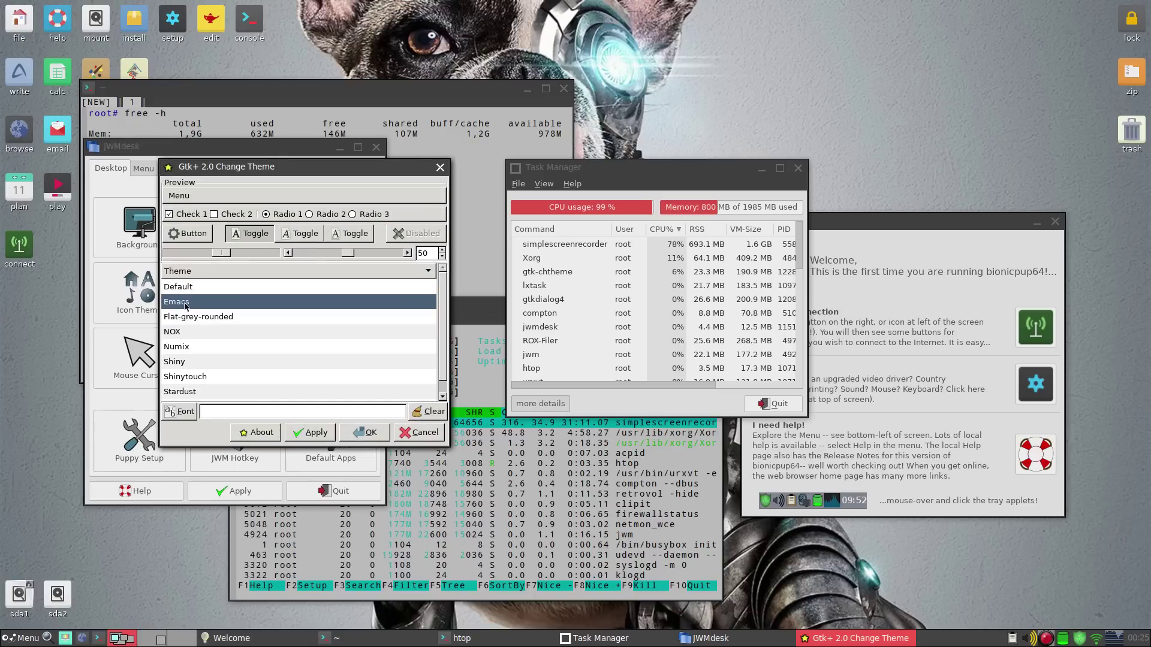
left_click(186, 289)
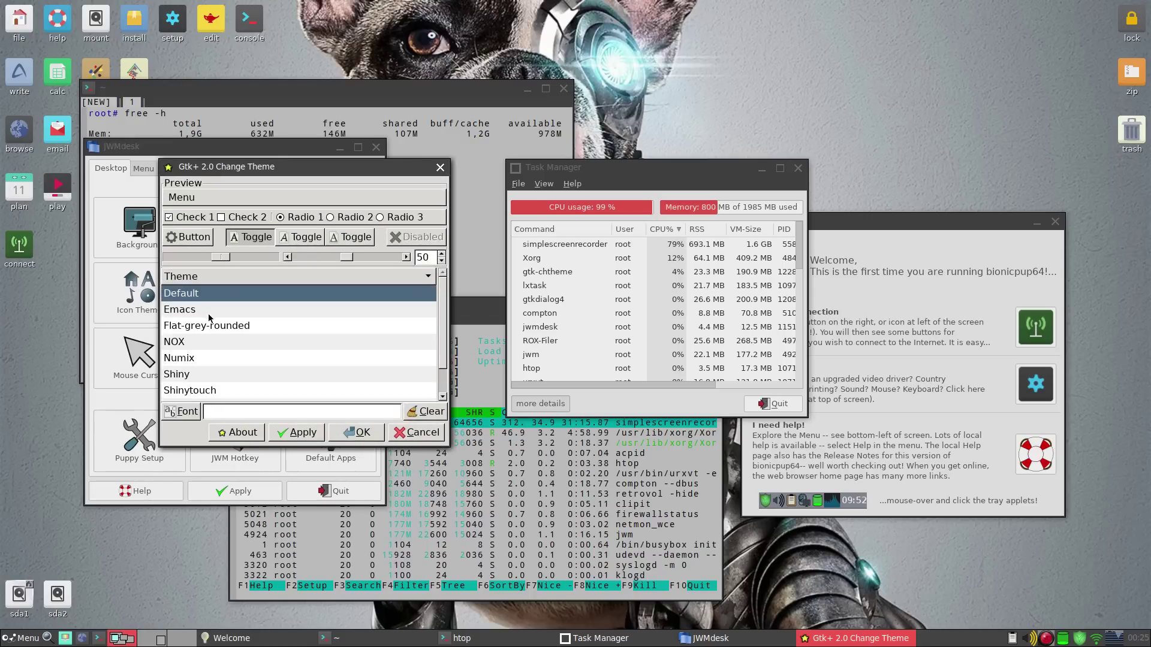
left_click(186, 358)
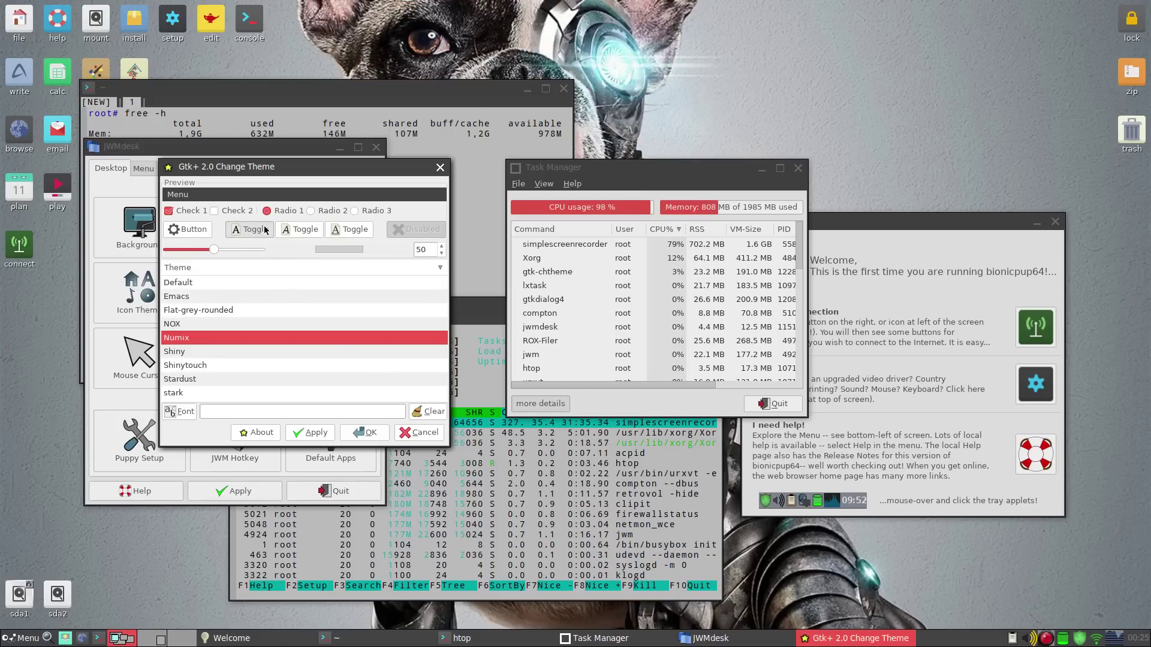
- Accept the Numix GTK theme and look through the window themes in the JWM Theme Switcher, from DarkGray to stnakes
left_click(385, 433)
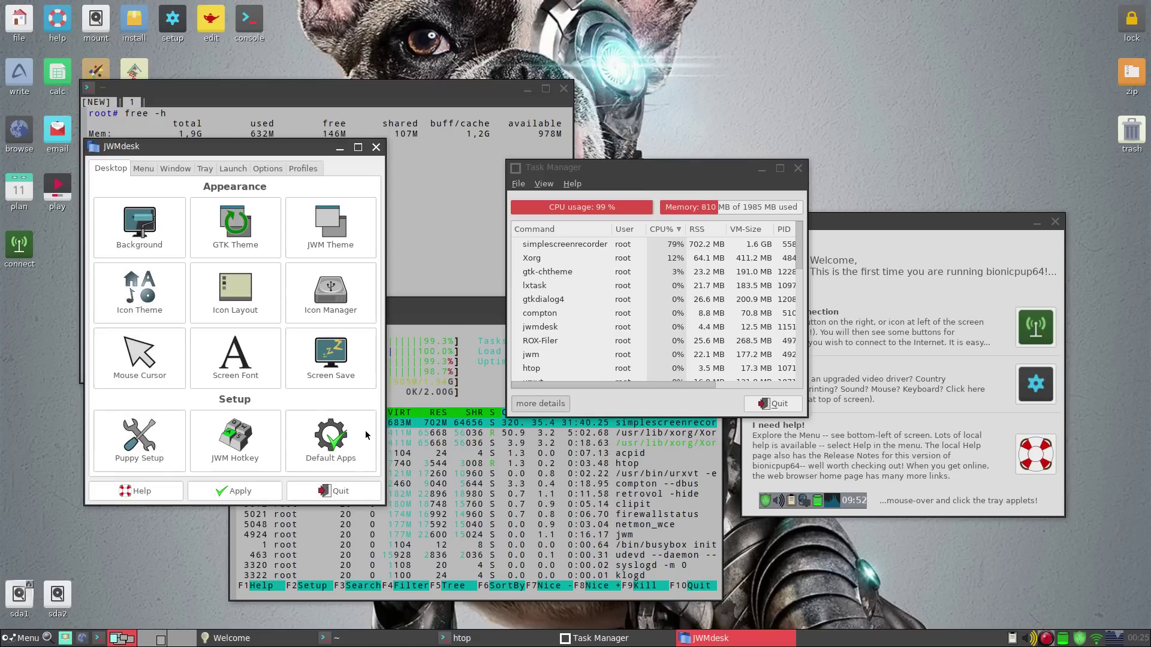
left_click(297, 237)
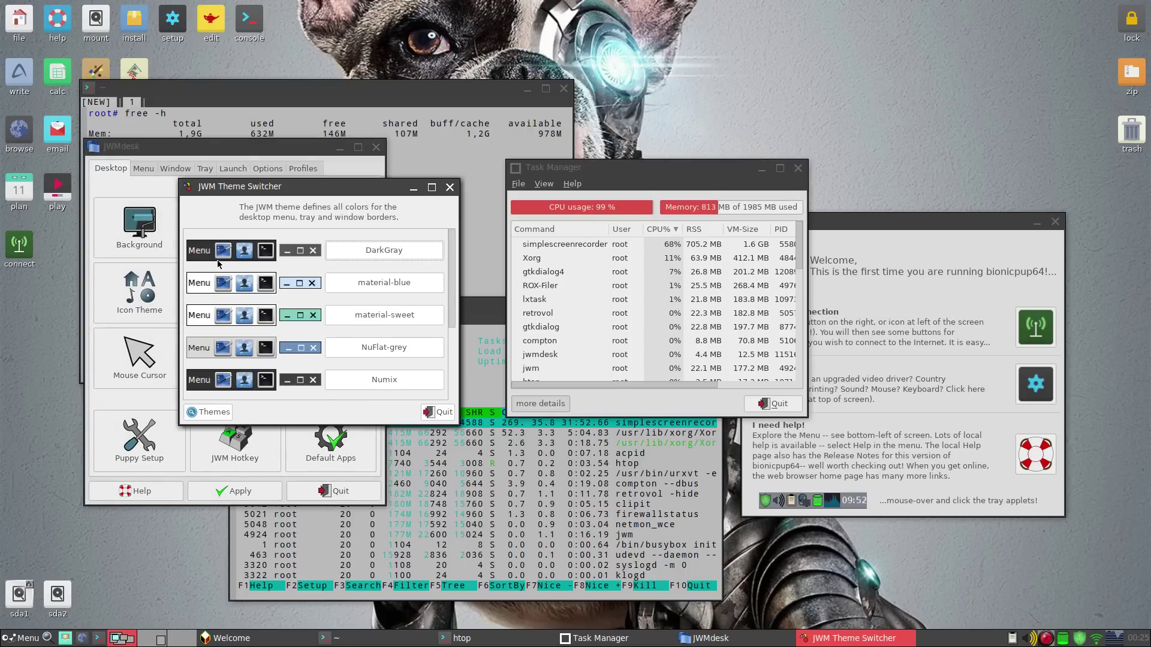
scroll(322, 302, "down", 1)
scroll(322, 302, "down", 3)
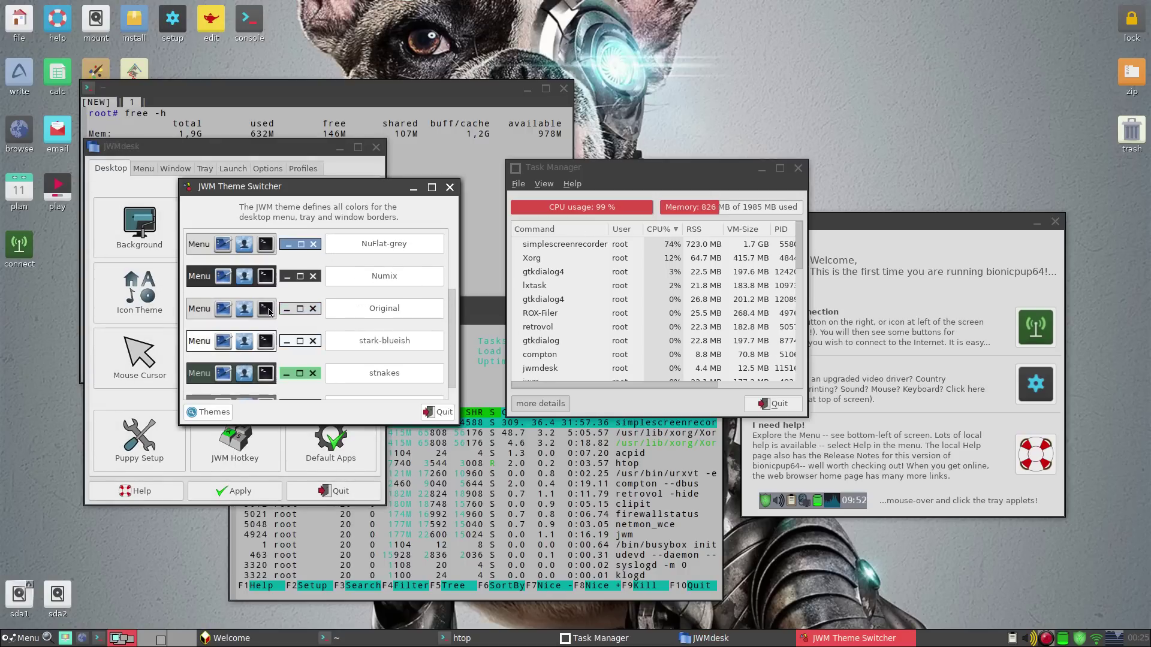
left_click(372, 260)
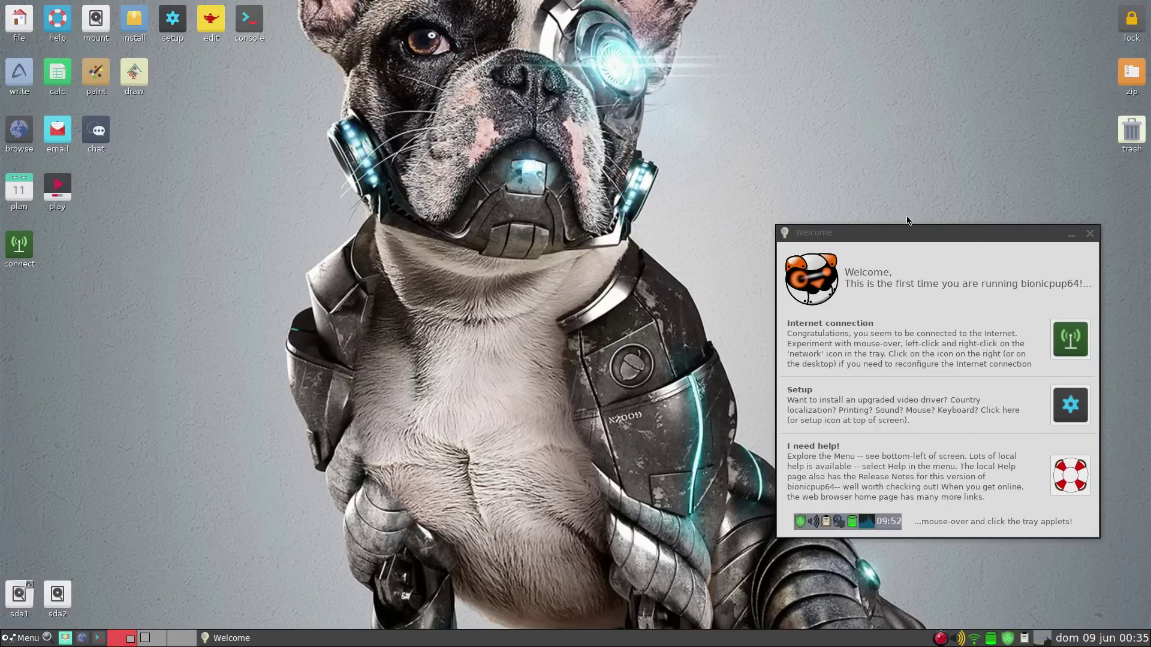
- Move the Welcome window nearer the middle of the desktop, open Puppy Setup from it, and review Country Setup and the Sound Wizard without changes
left_click_drag(896, 238, 426, 137)
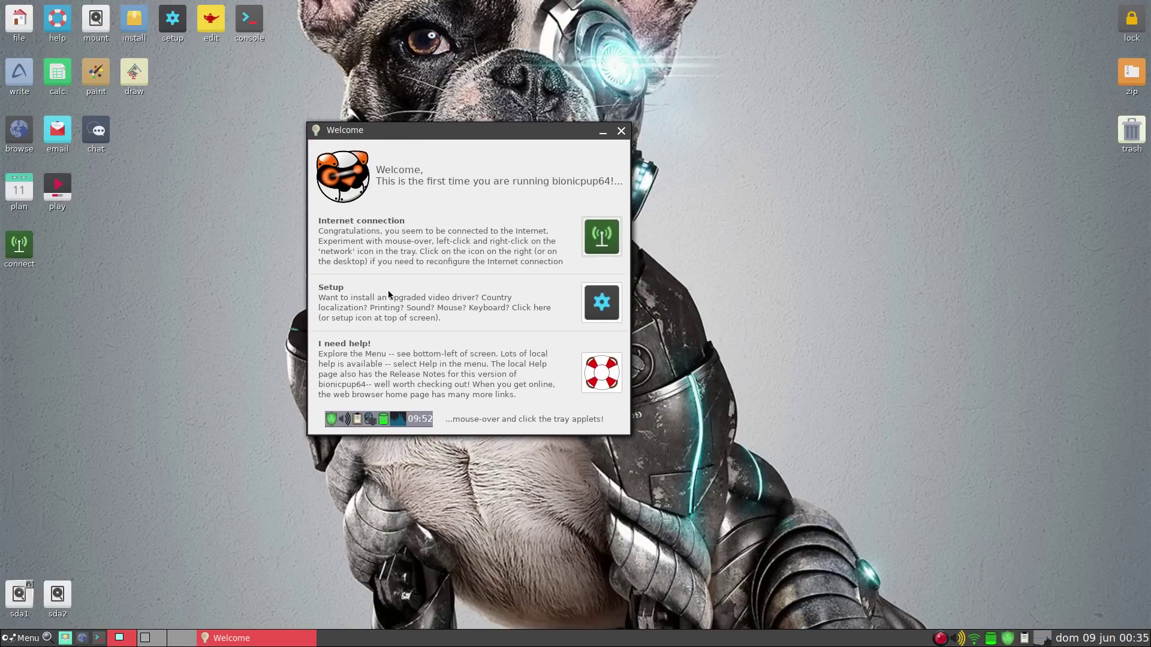
left_click(609, 309)
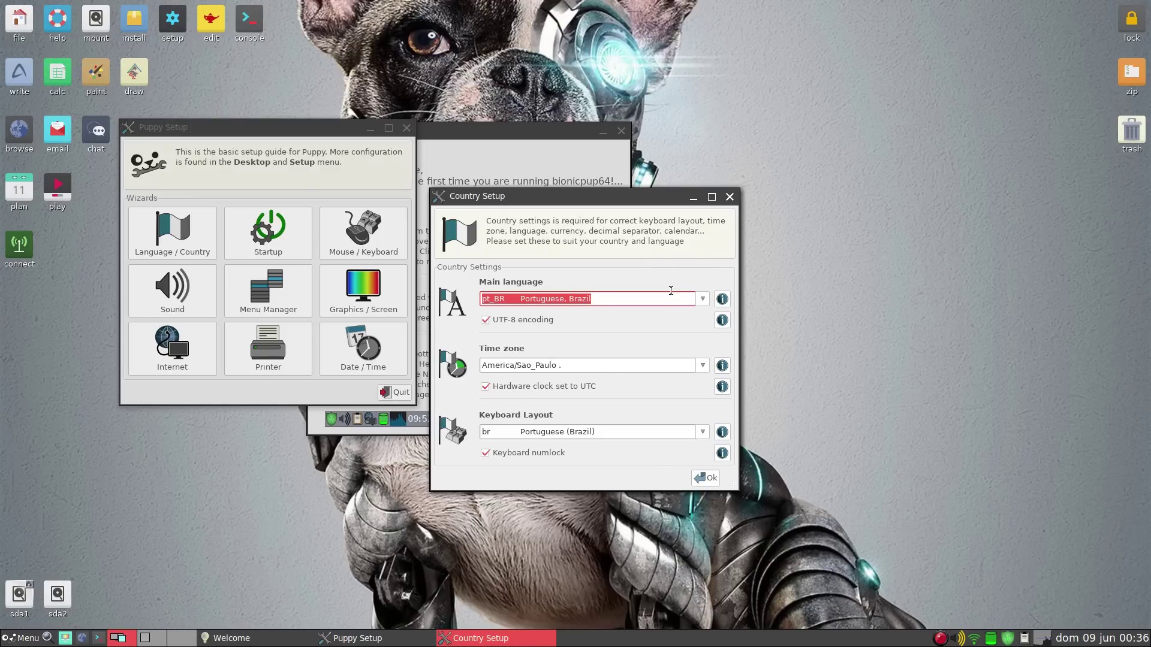
left_click(730, 196)
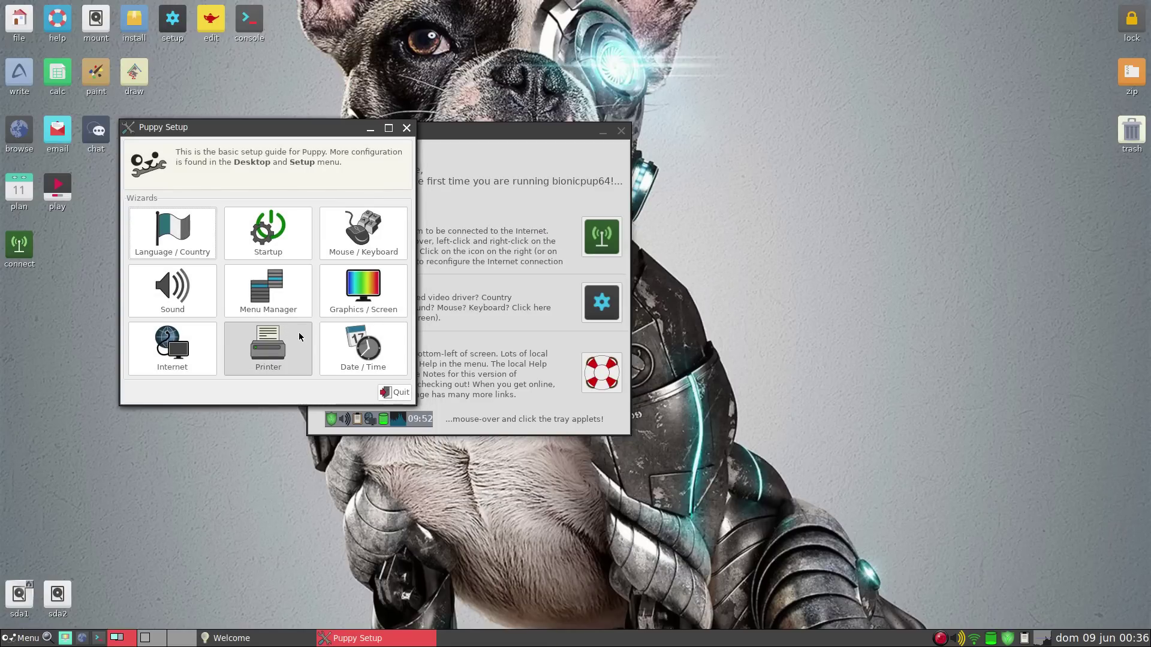
left_click(185, 307)
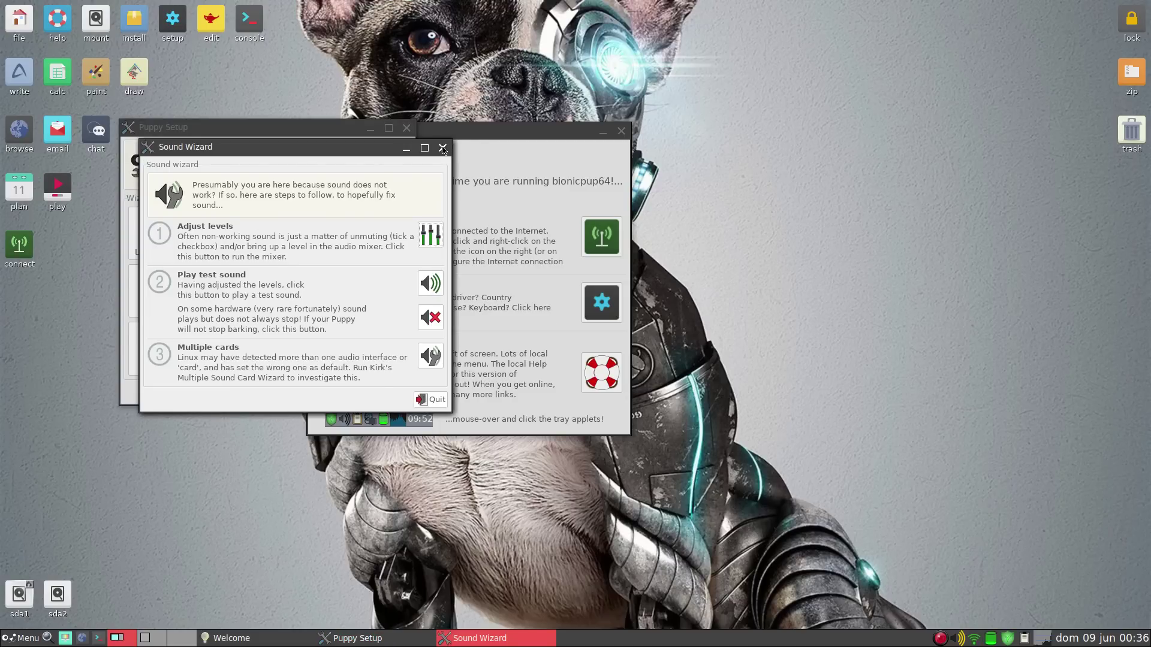
left_click(442, 148)
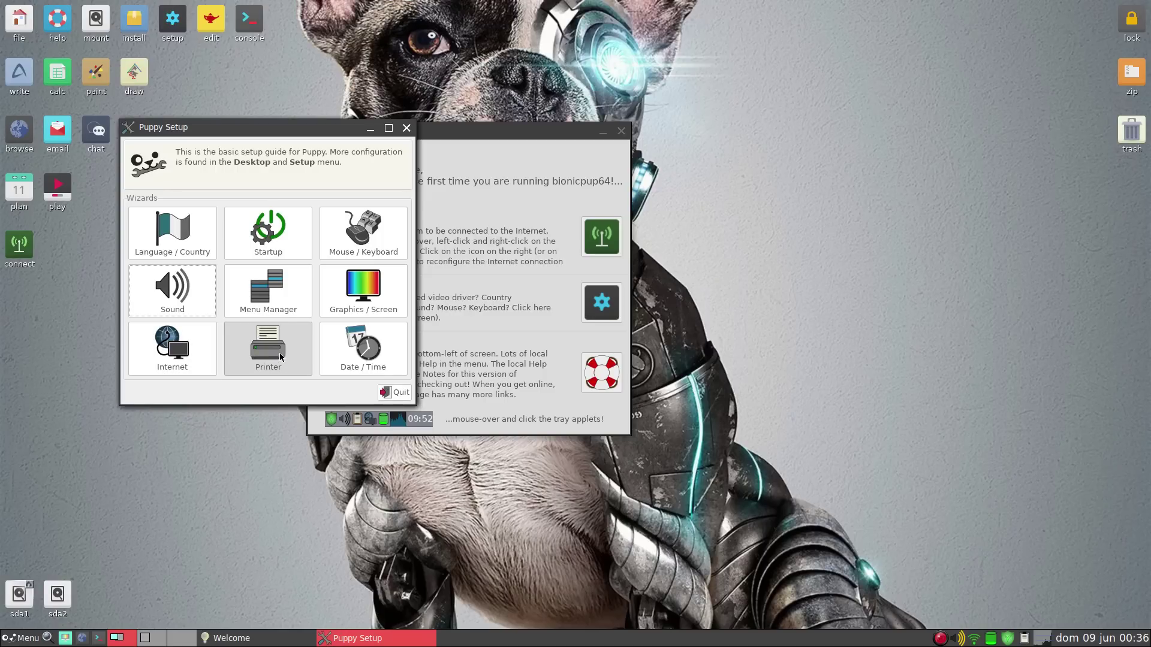
- Look through the Desktop apps in Menu Manager and the Input Wizard options without changing anything, and quit Puppy Setup
left_click(270, 297)
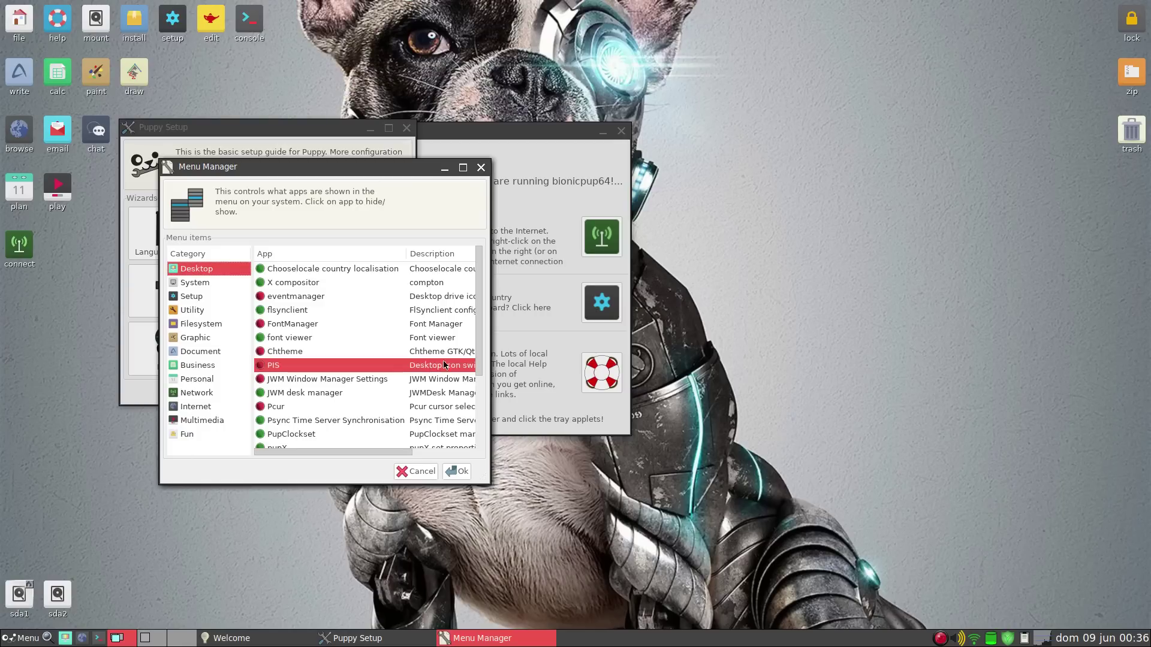
scroll(330, 365, "down", 3)
scroll(330, 375, "up", 3)
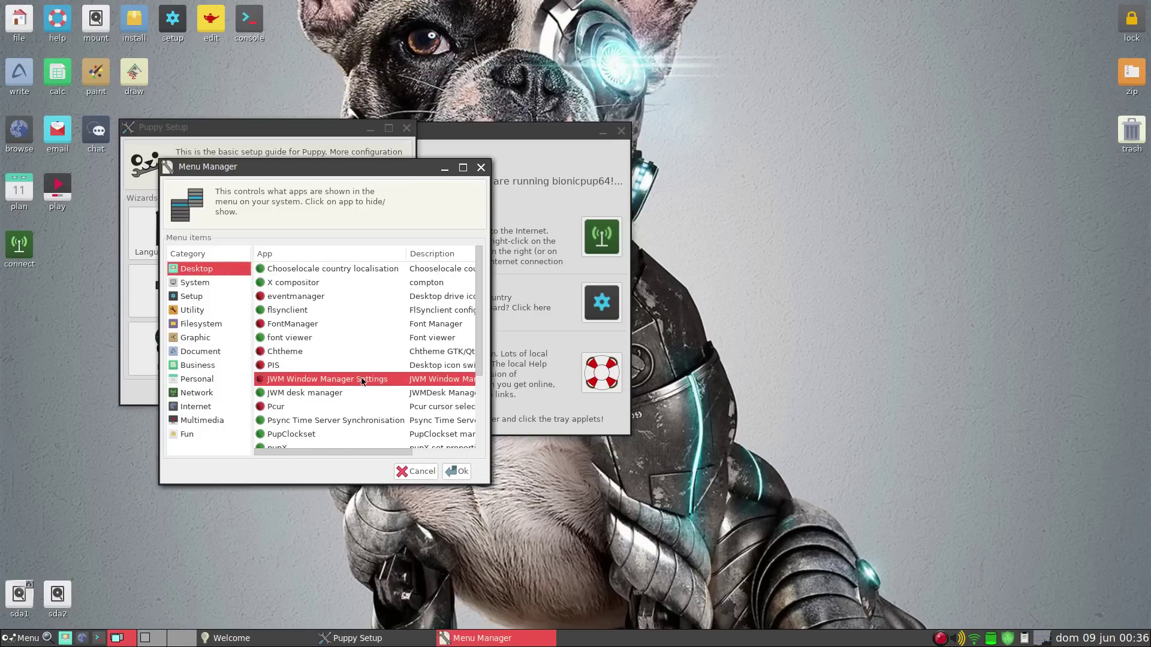
left_click(481, 168)
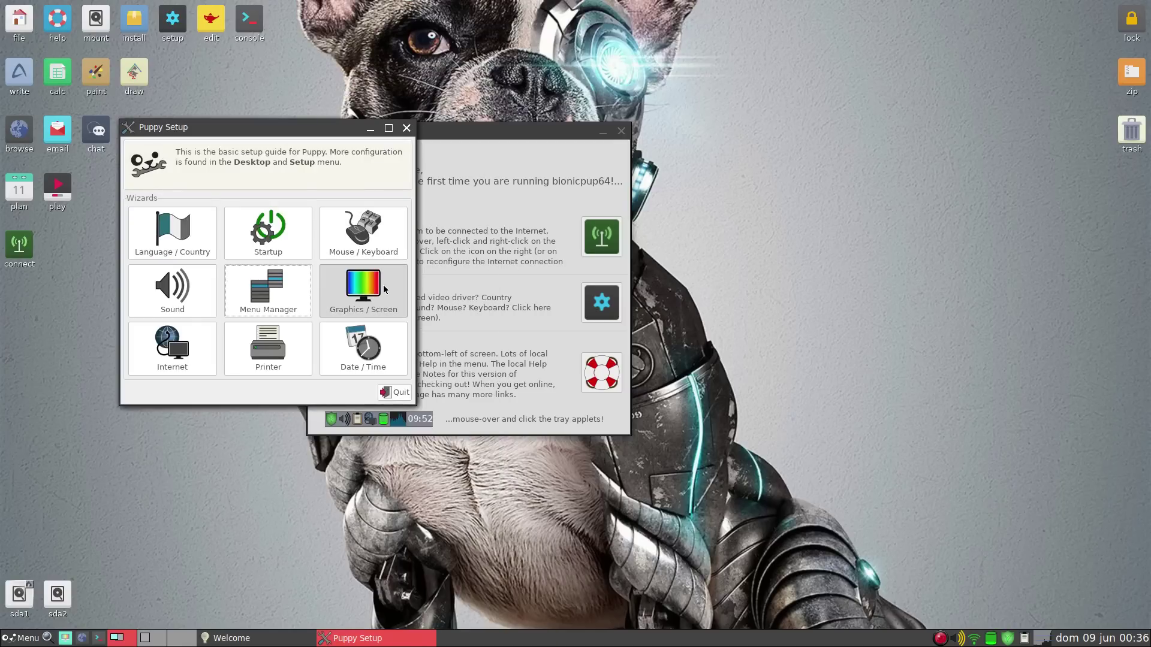
left_click(380, 246)
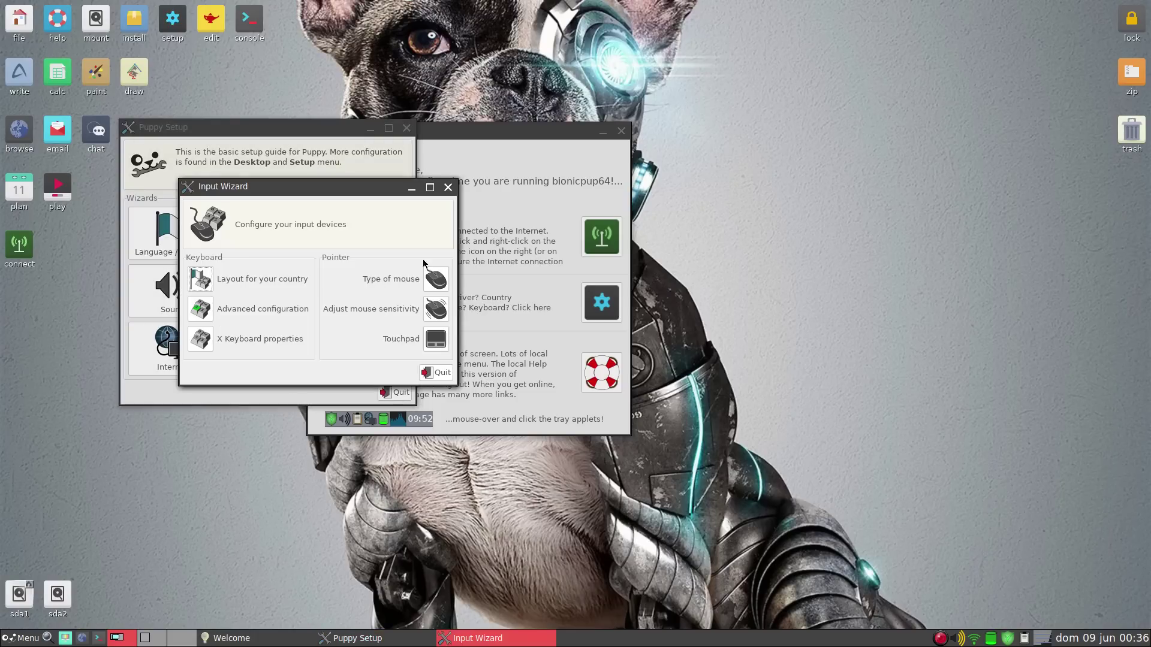
left_click(448, 187)
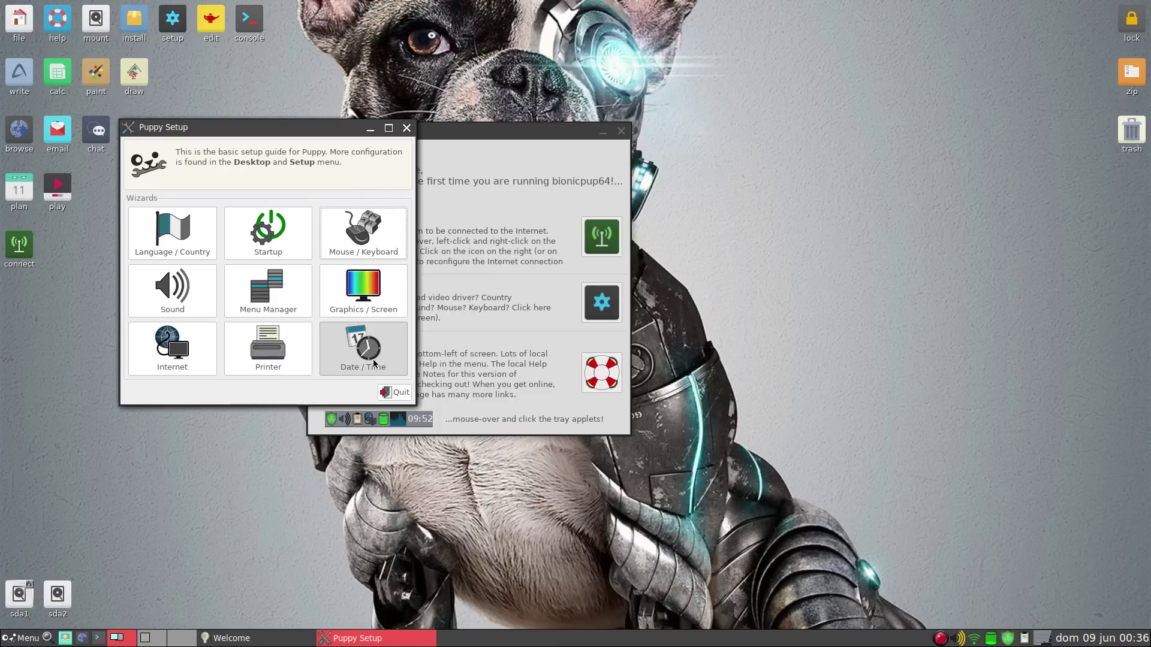
left_click(398, 393)
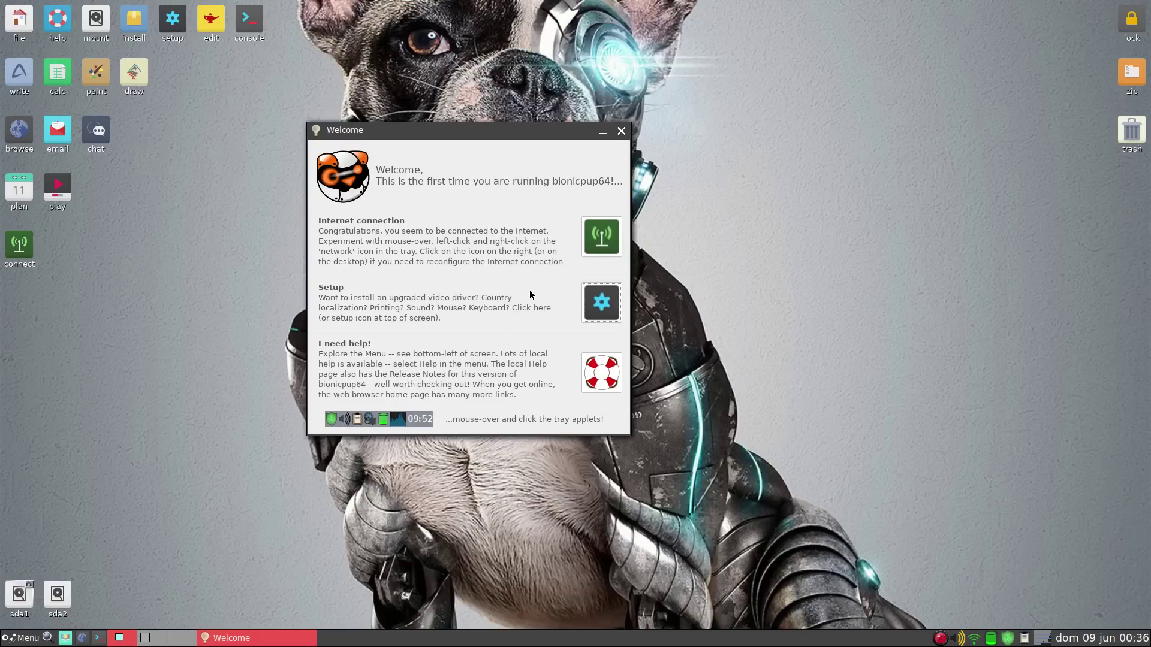
- Open the bionicpup64 help page from the Welcome window, read through it, and close the Pale Moon browser
left_click(604, 382)
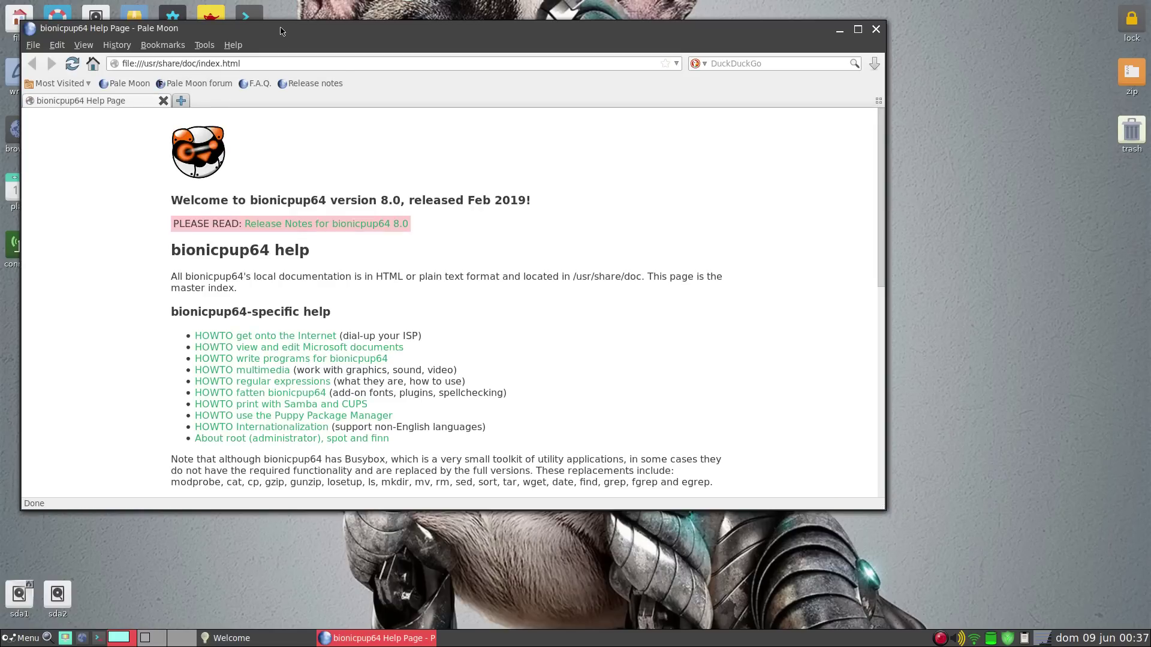
scroll(137, 282, "down", 9)
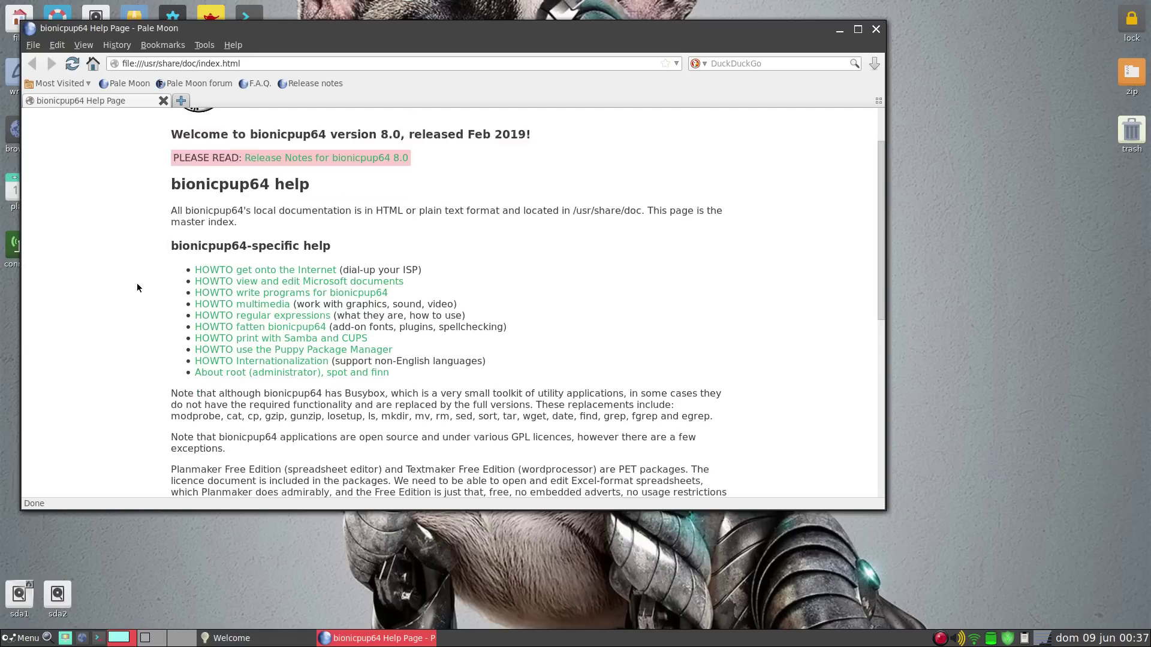
left_click(145, 62)
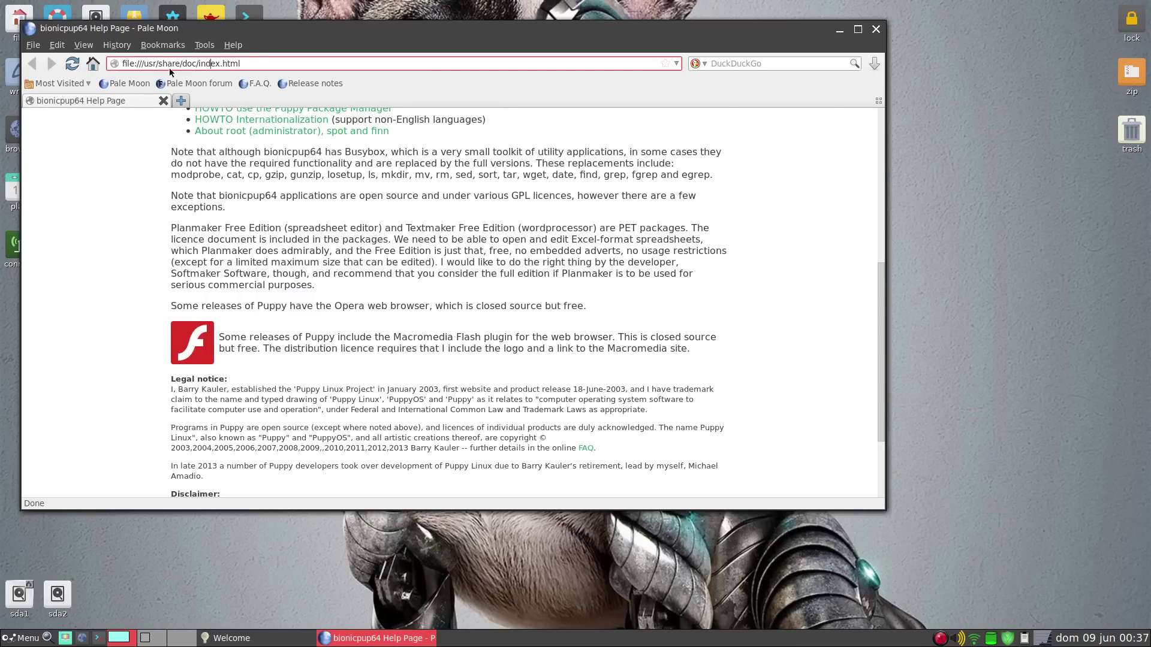
scroll(373, 254, "down", 3)
scroll(370, 247, "up", 12)
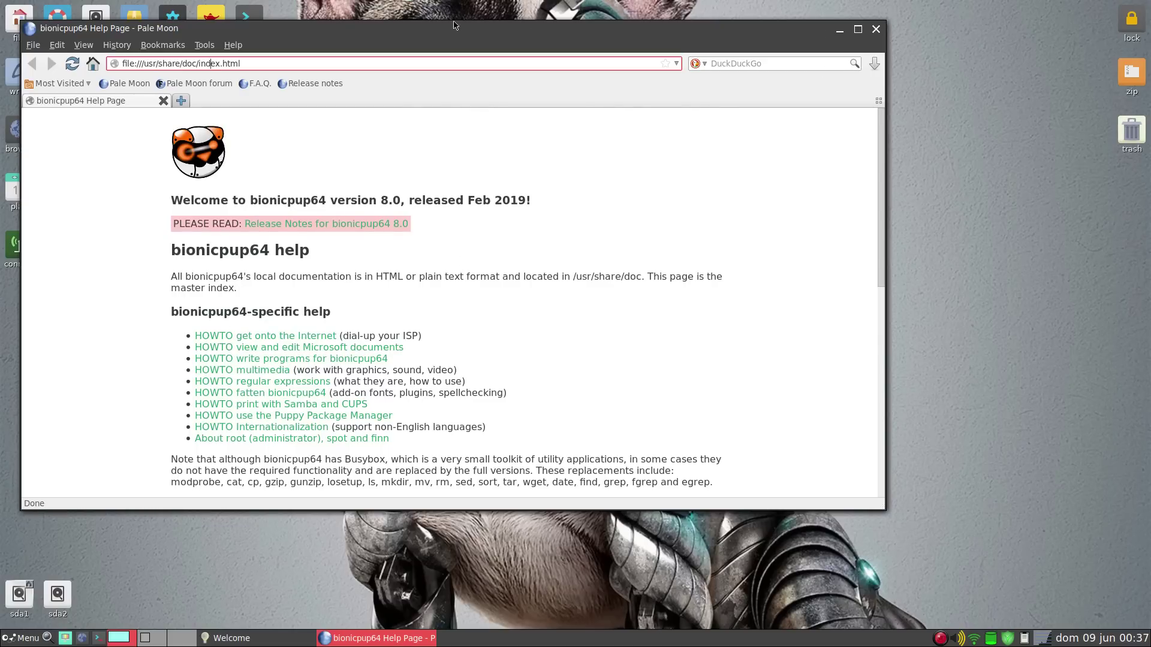
key("ctrl+q")
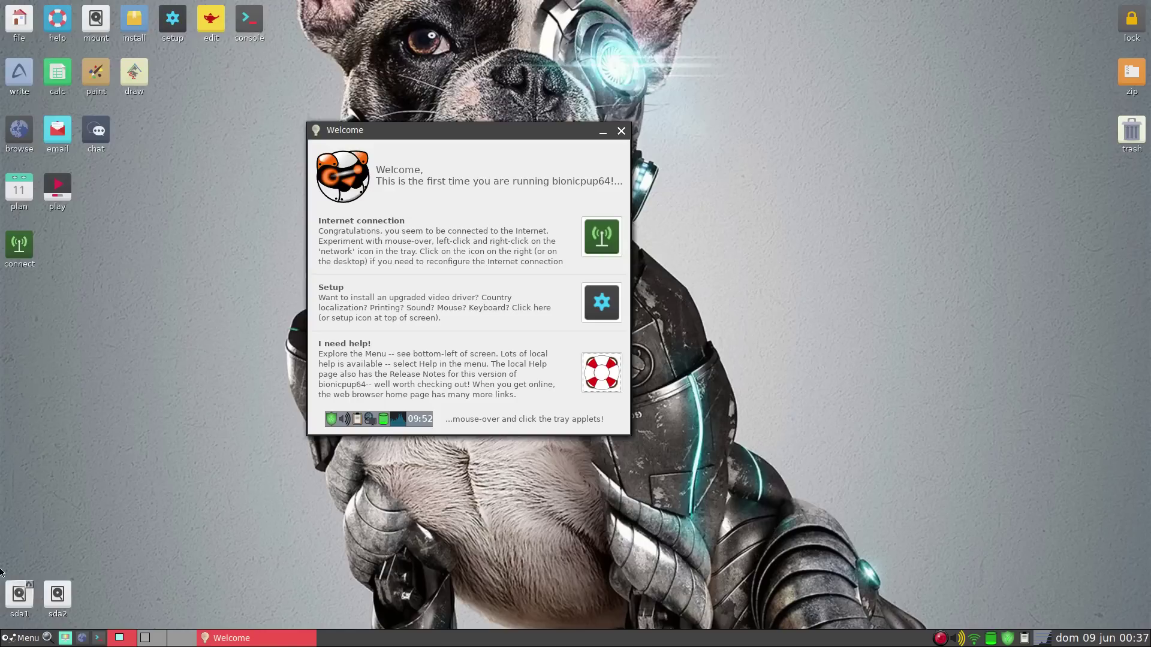
- Close the Welcome window to clear the desktop
left_click(16, 639)
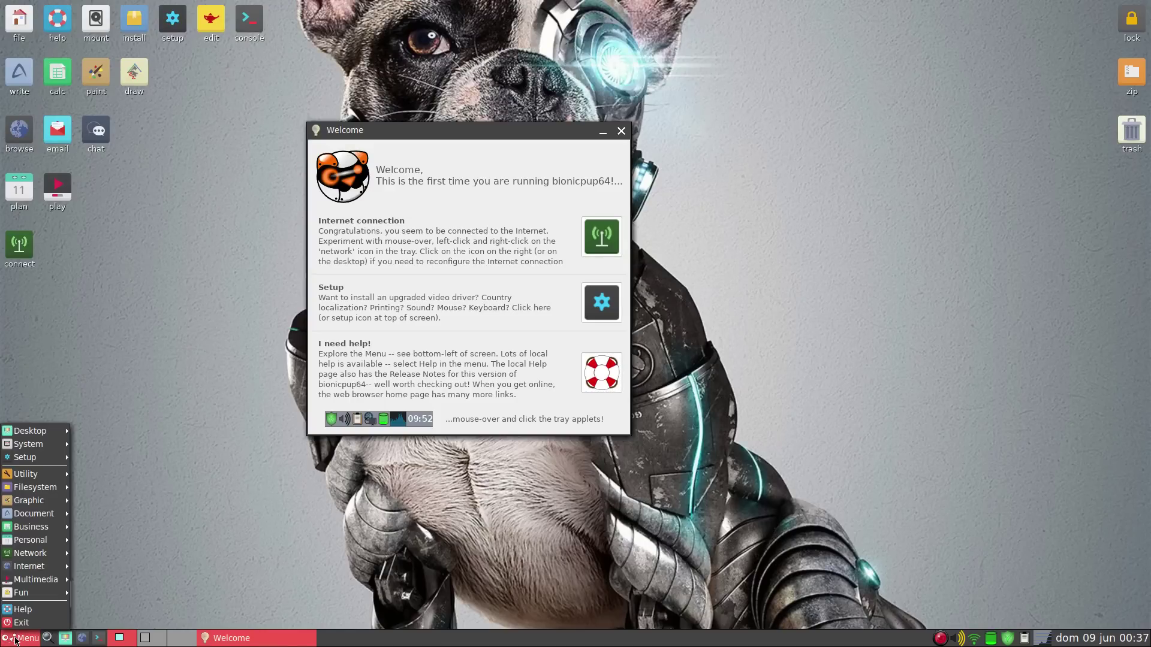
left_click(695, 100)
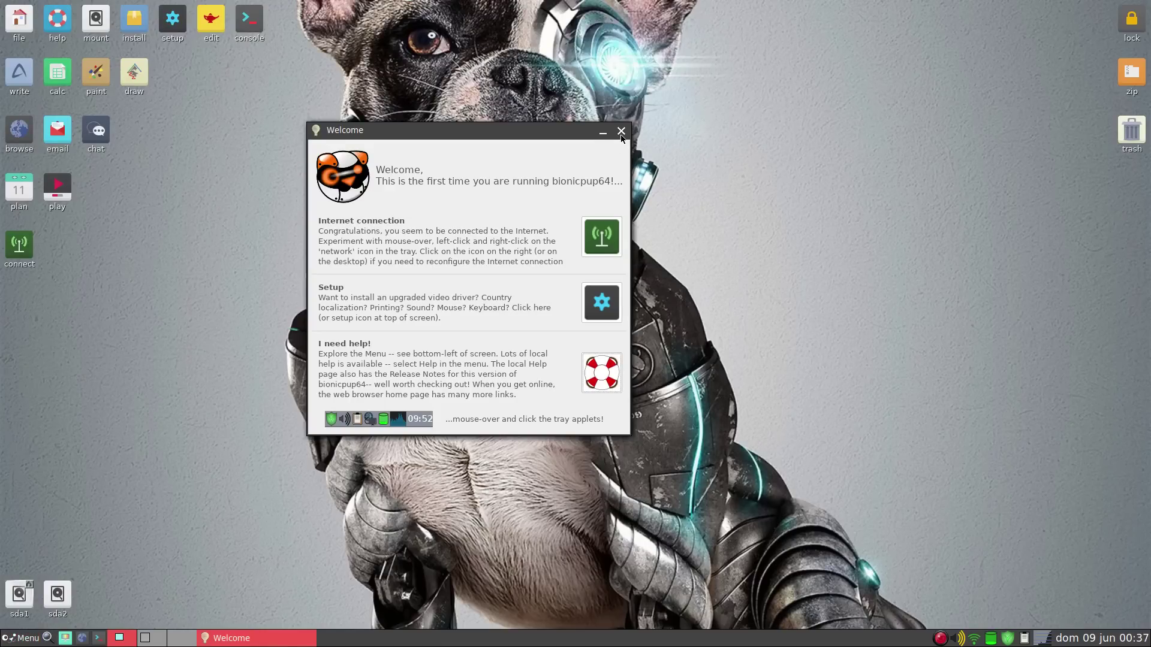
left_click(622, 133)
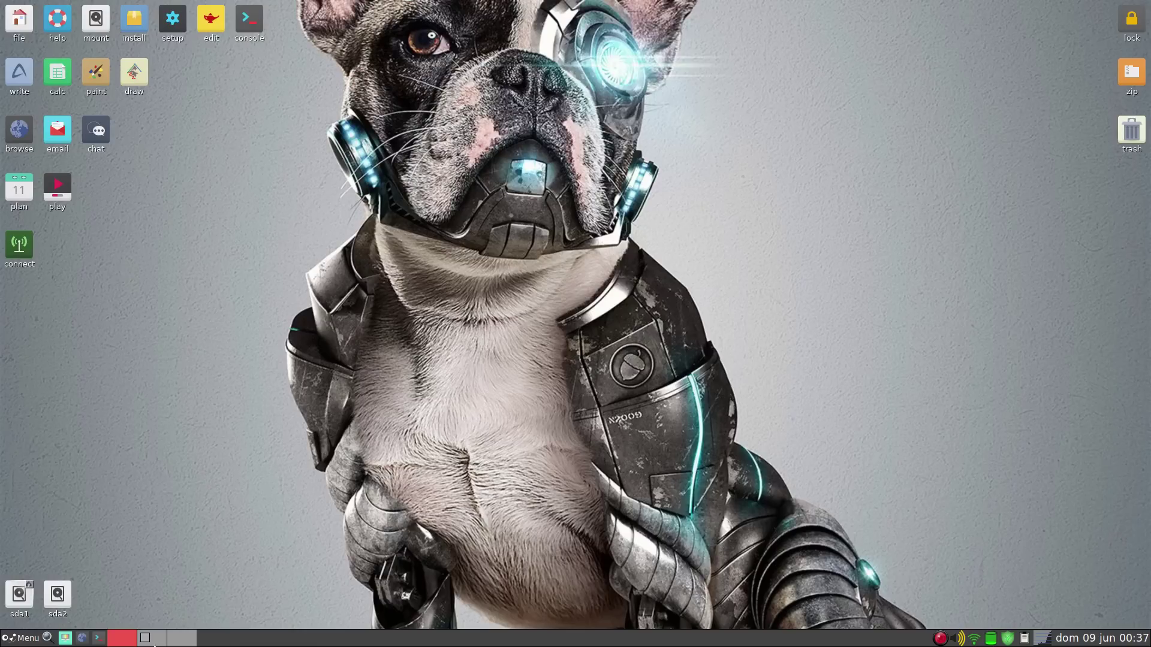
- Find Puppy Package Manager by searching for "packa" in Findnrun and launch it
left_click(14, 642)
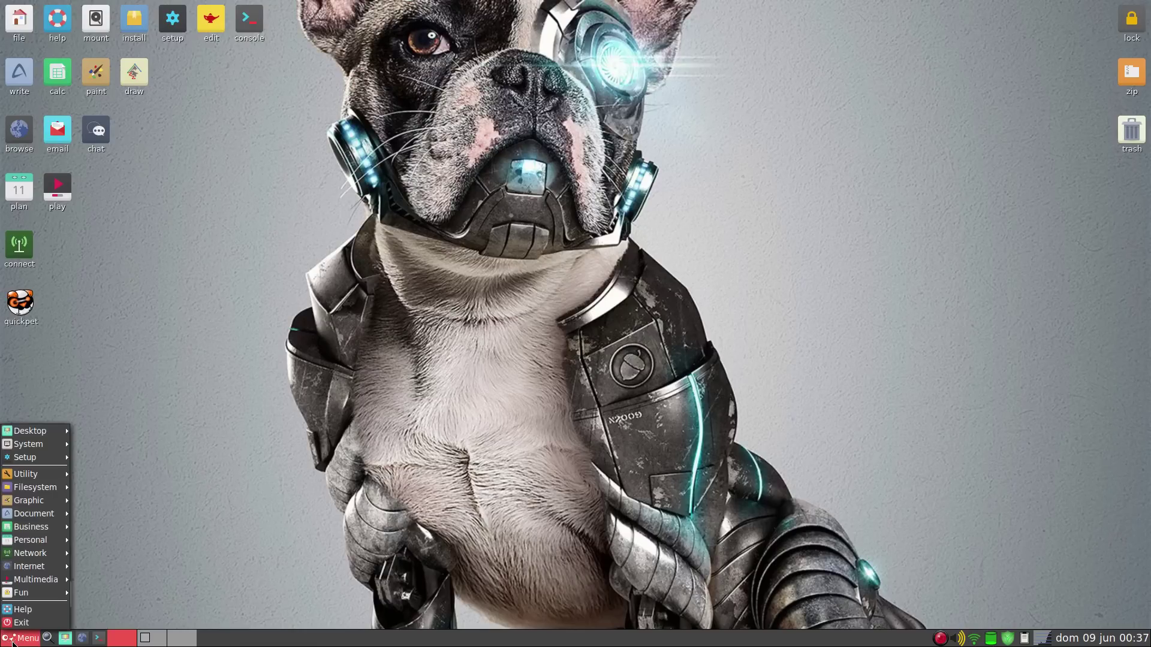
left_click(14, 642)
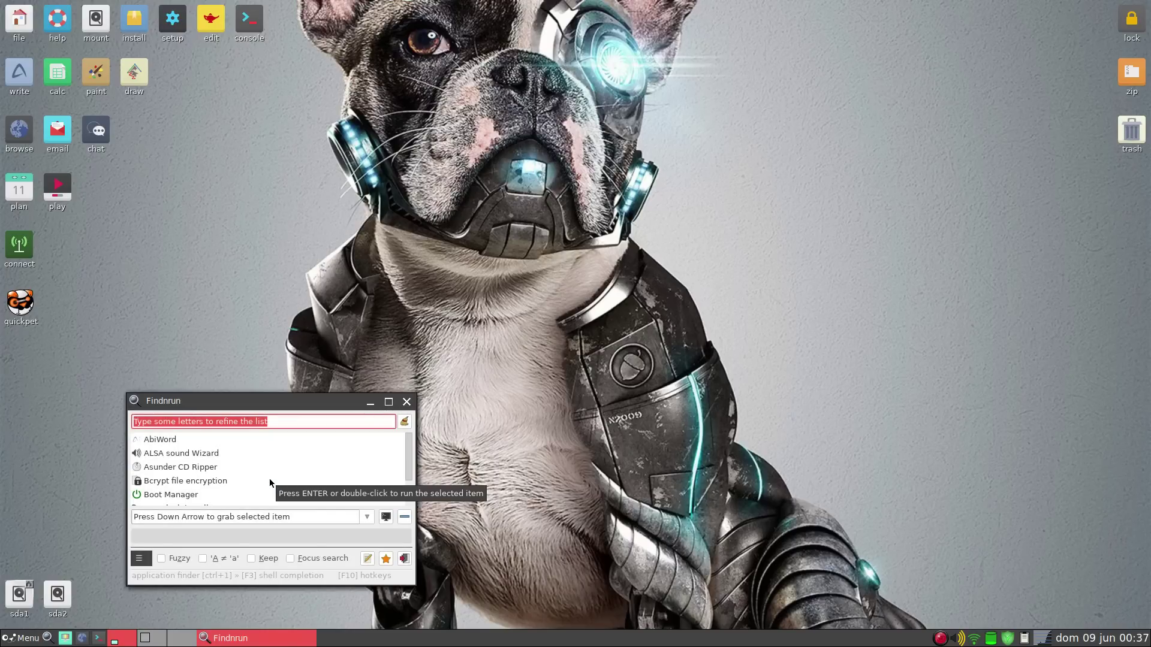
type("packa")
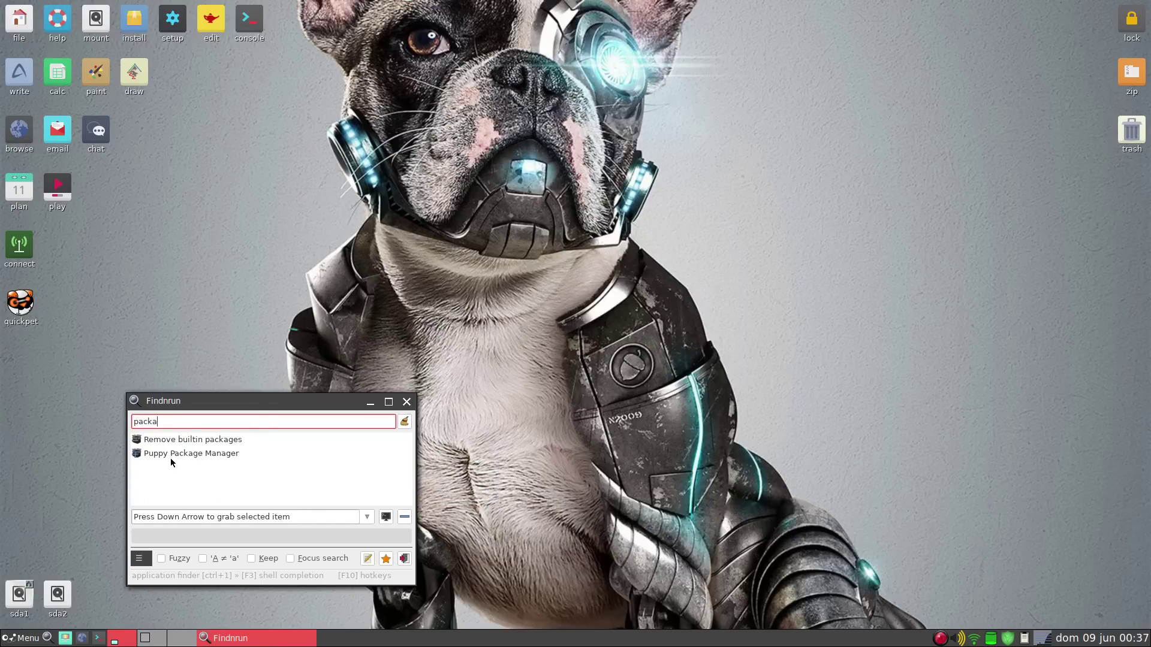
left_click(191, 455)
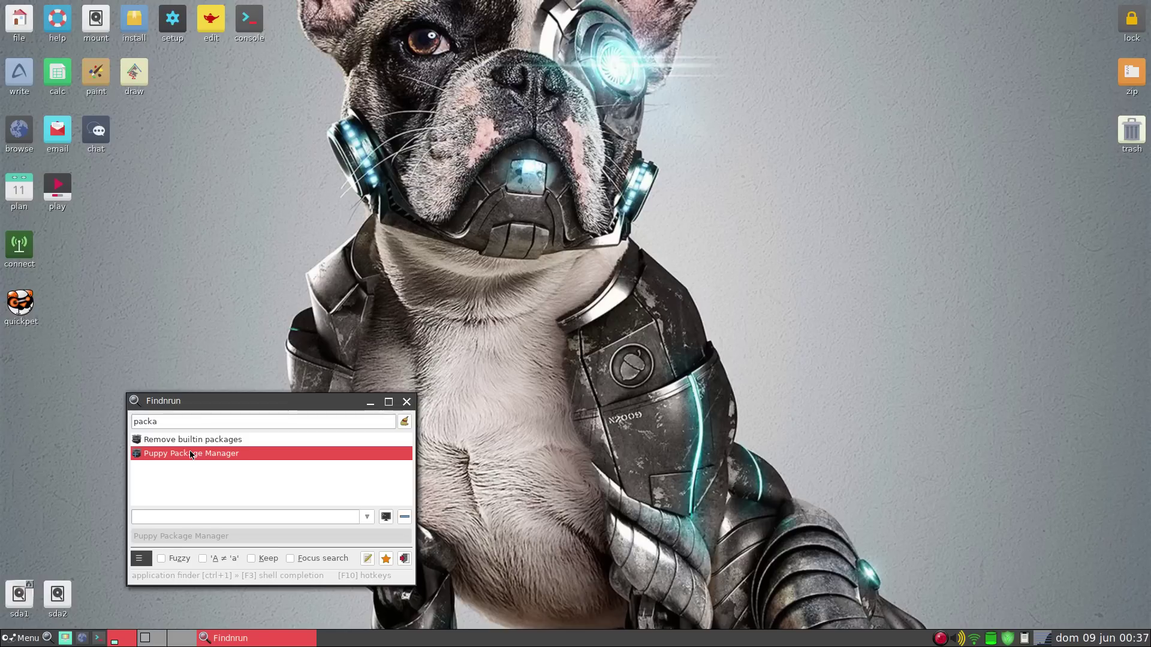
double_click(191, 454)
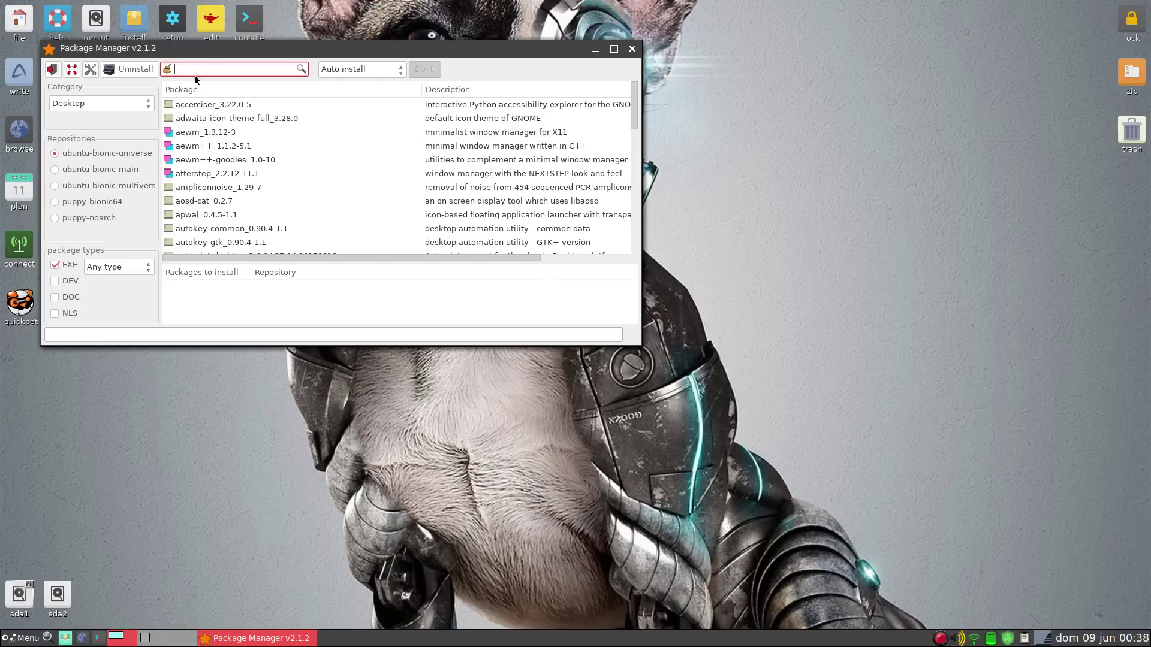
- Install neofetch_3.4.0-1 from ubuntu-bionic-universe with Auto install, dismiss the install report, and run neofetch in a console
type("neofetch")
key("Return")
left_click(204, 105)
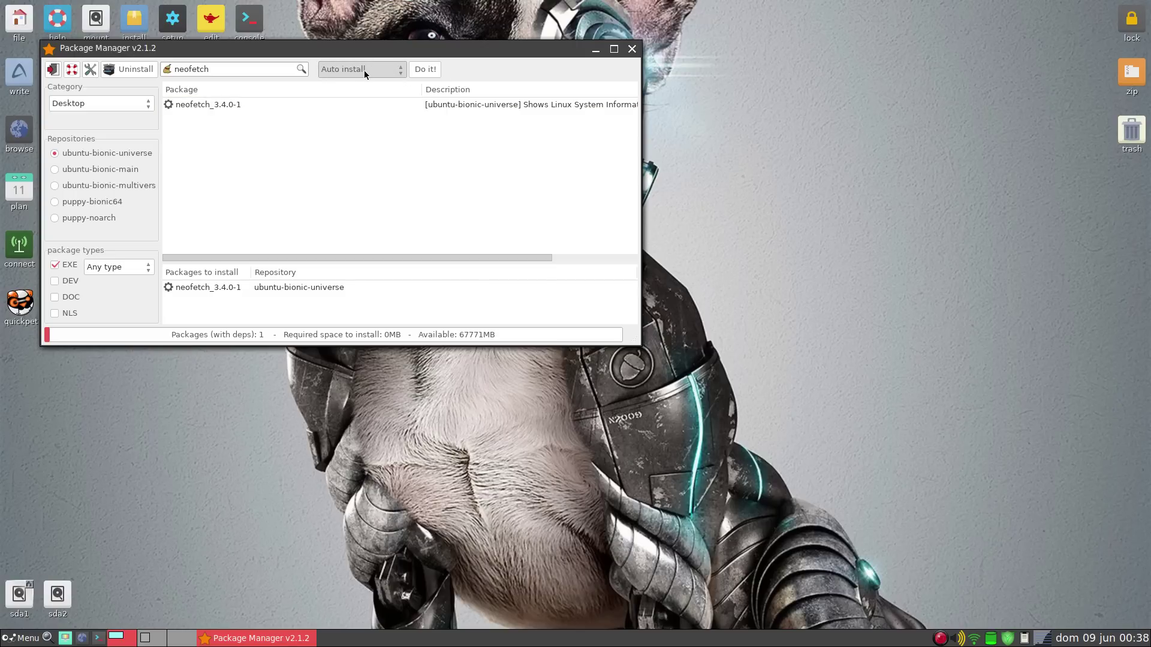
left_click(427, 70)
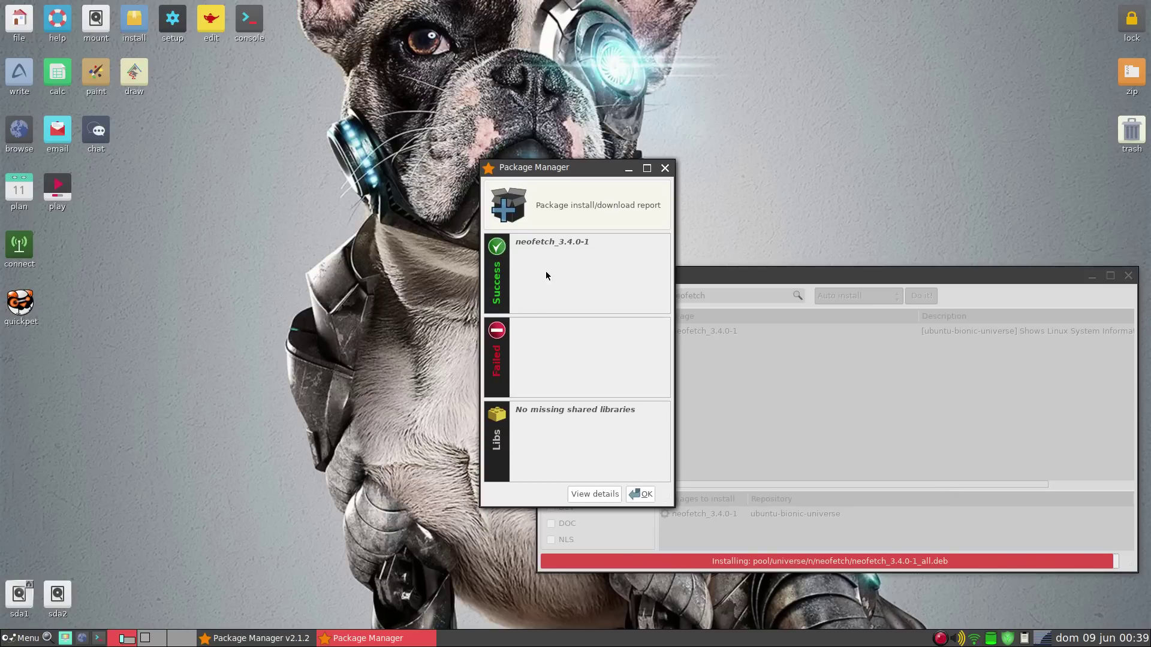
left_click(640, 494)
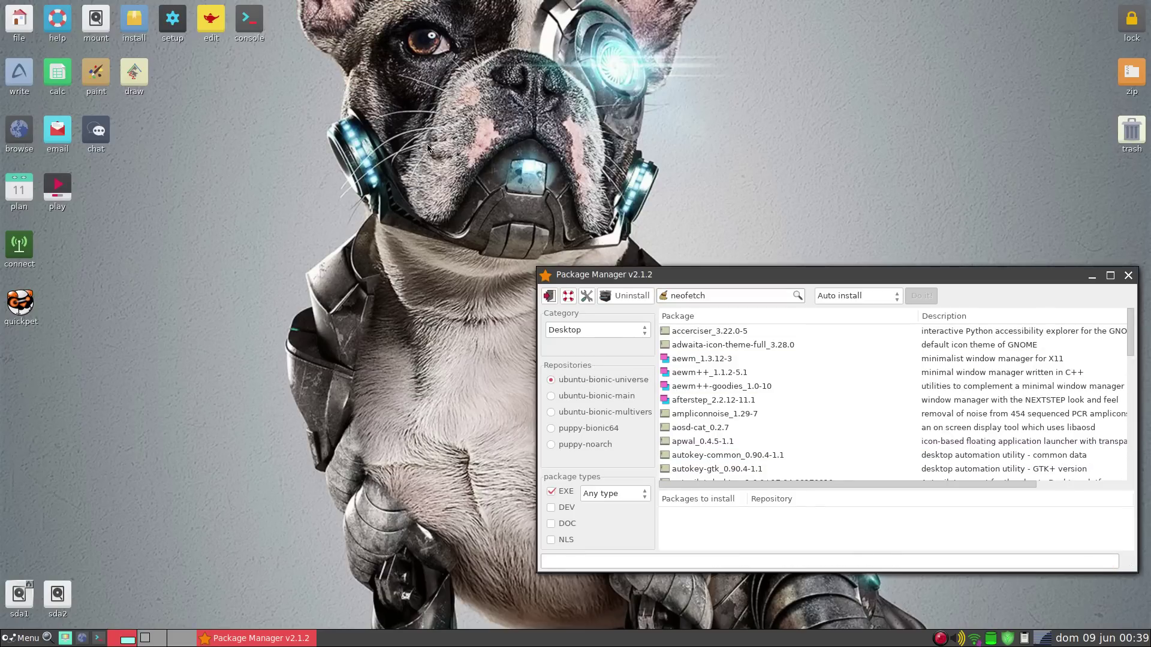
type("neofetch")
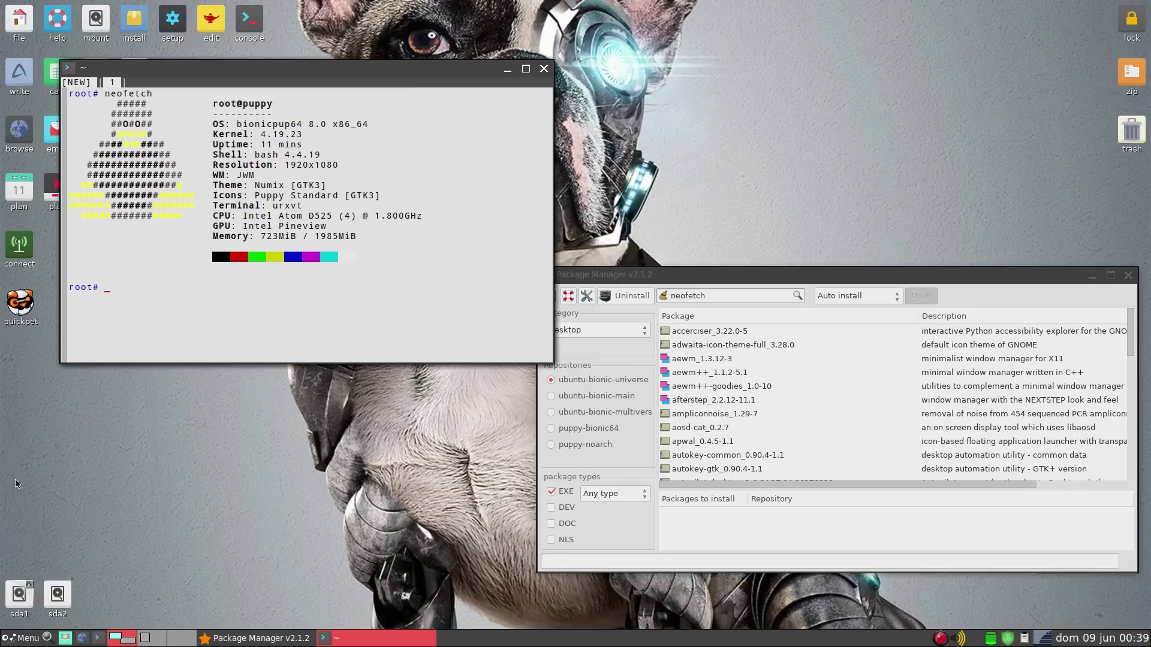
left_click(18, 640)
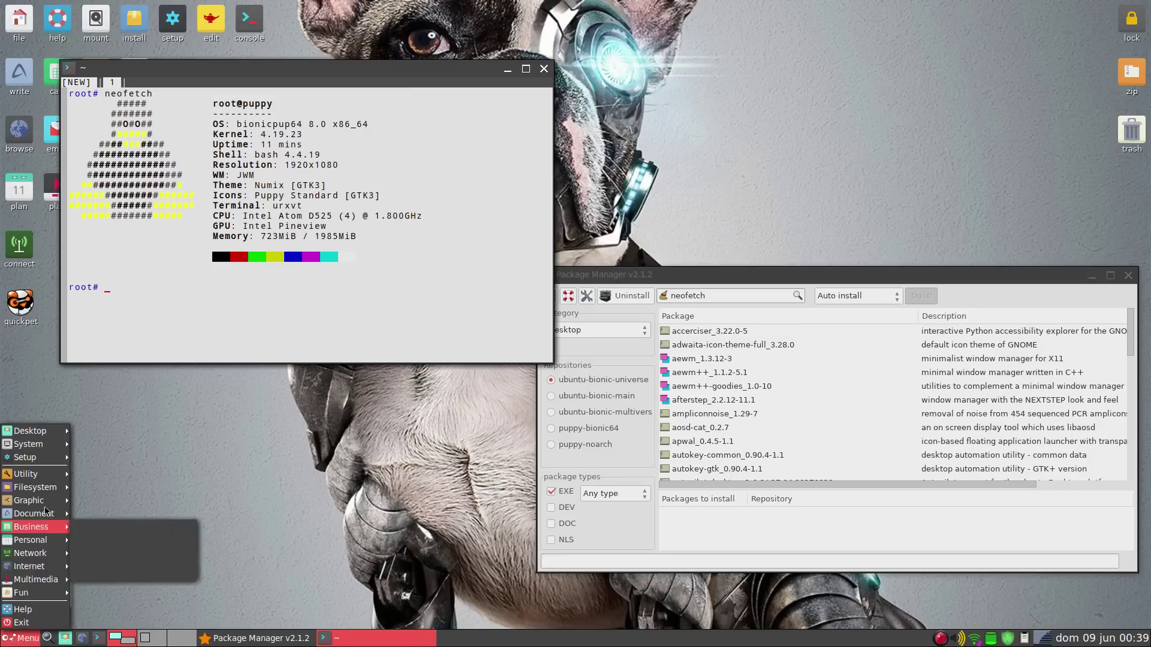
mouse_move(27, 458)
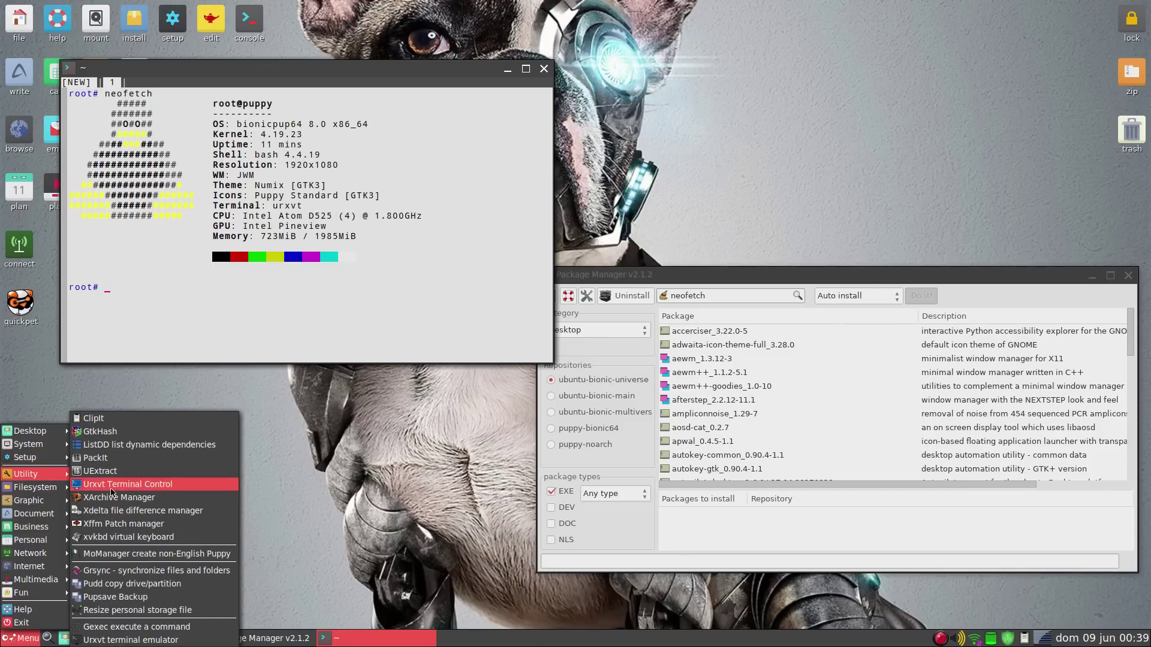
left_click(130, 483)
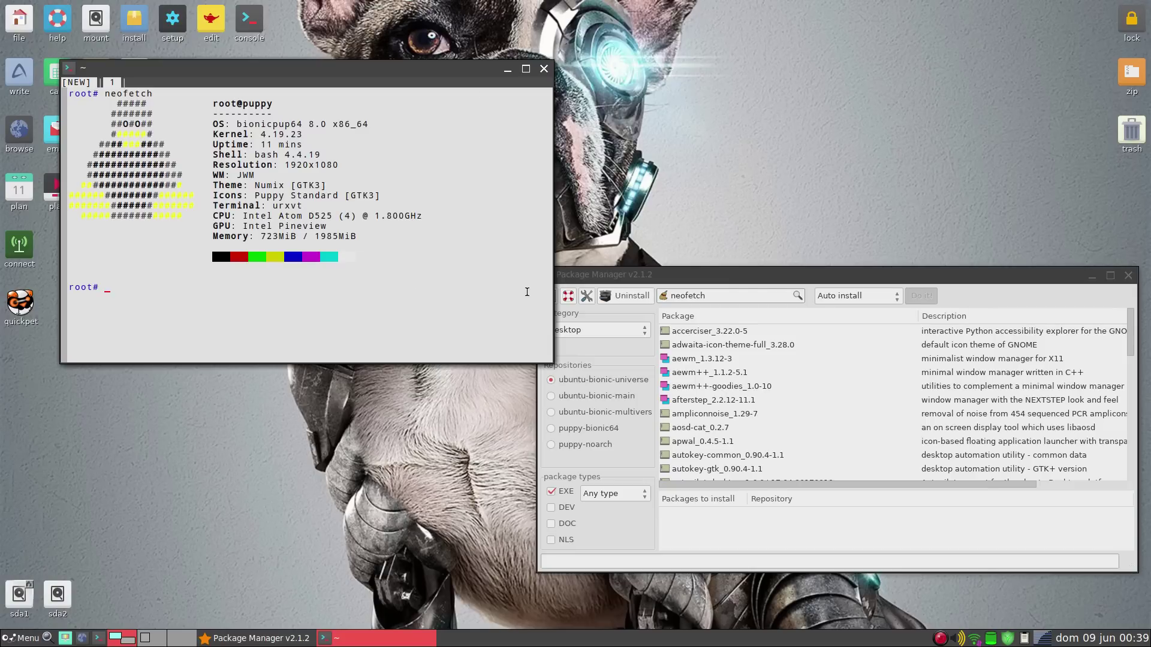
- Set the console font size to 20 in Urxvt Terminal Control, apply the configuration, and close the dialog
right_click(520, 314)
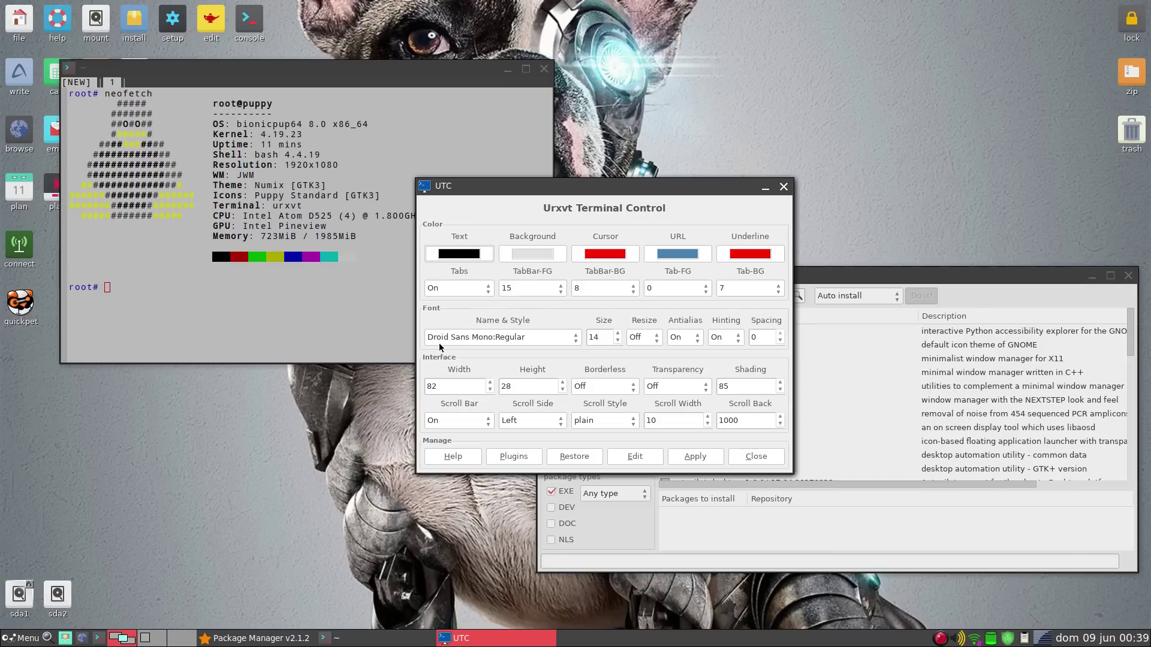
left_click(618, 334)
left_click(617, 334)
left_click(618, 334)
left_click(700, 455)
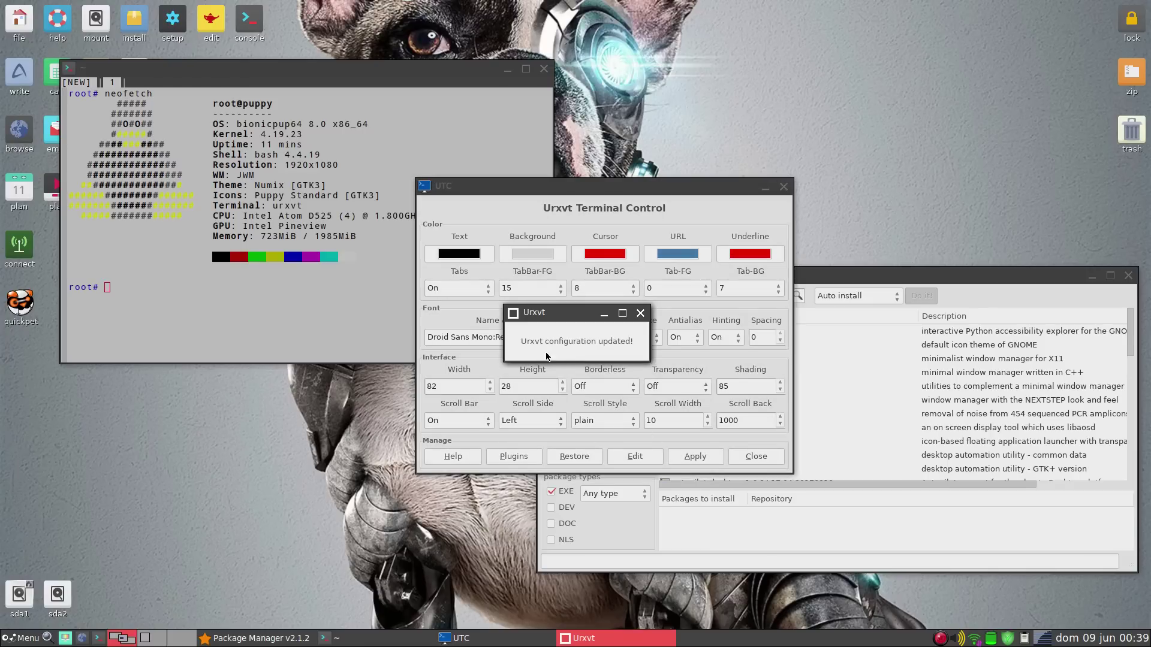
left_click(592, 333)
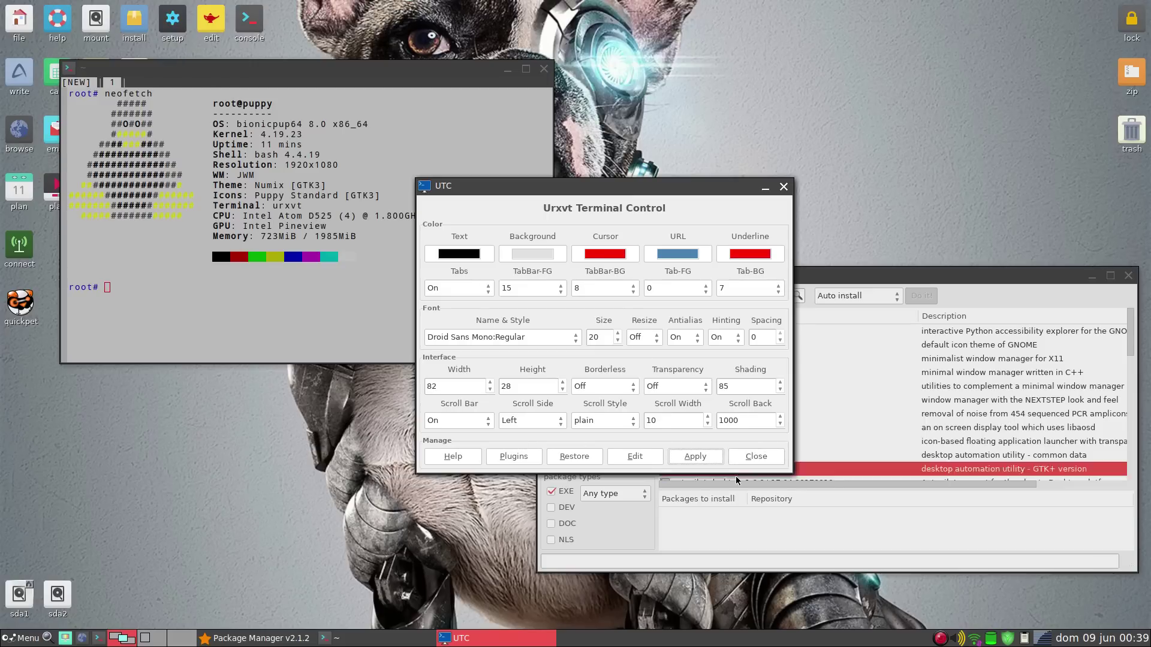
left_click(752, 457)
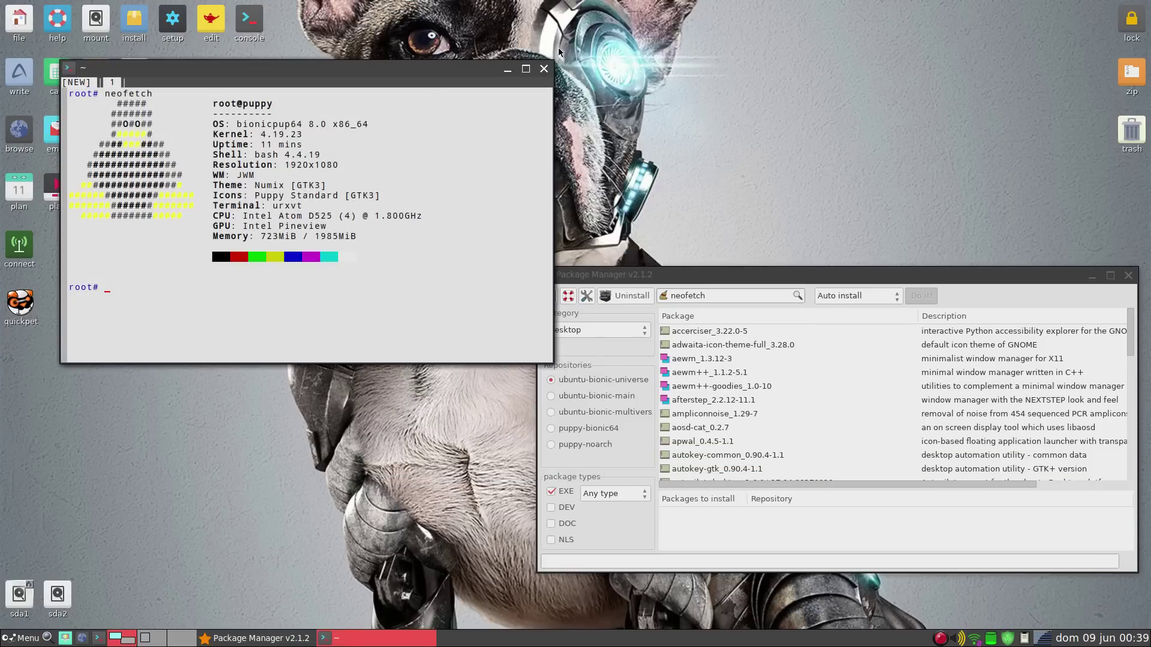
- Close the old console, open a new one, and run neofetch in it
left_click(545, 69)
left_click(250, 21)
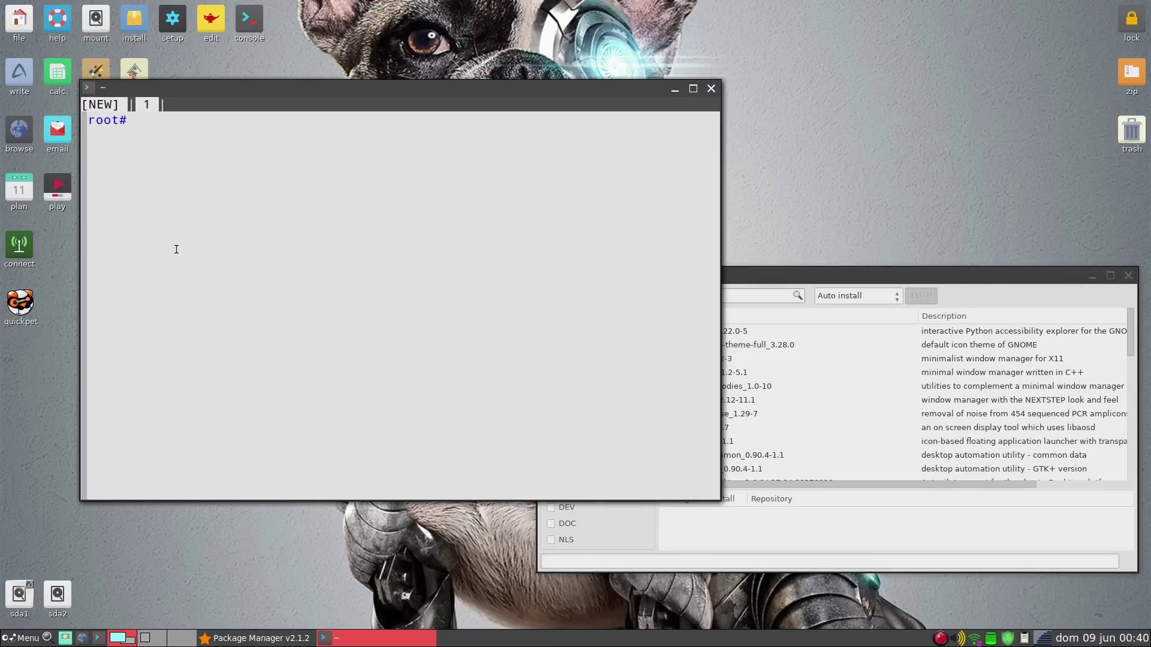
type("neofetch")
key("Return")
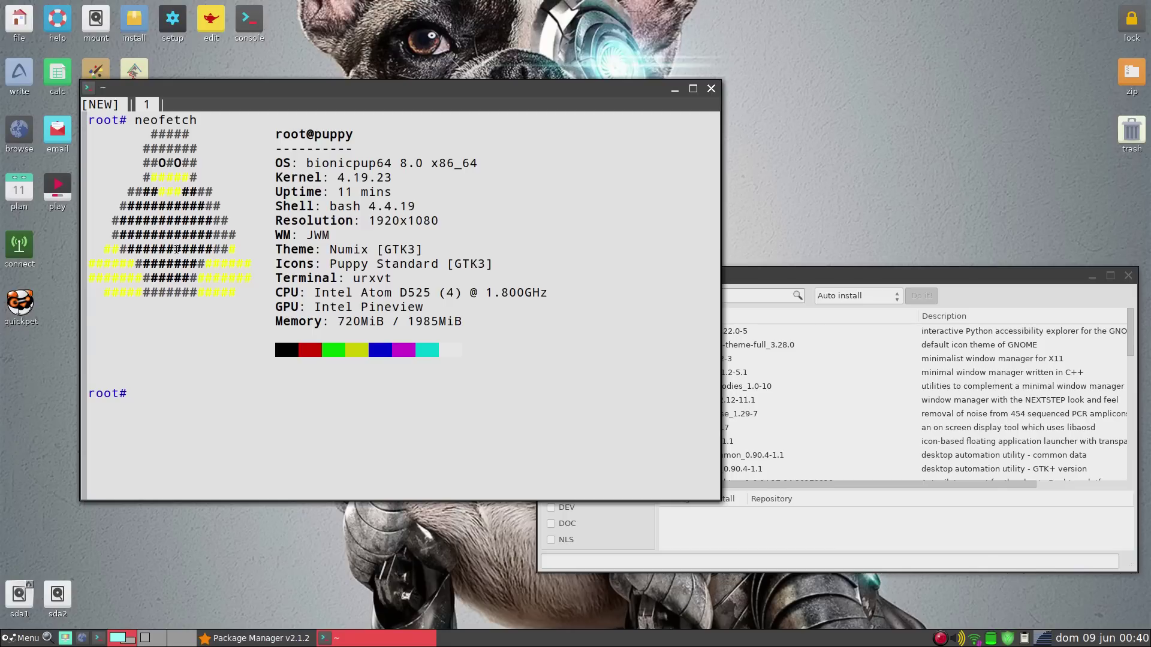
- Create a new user account named with the user's first name using adduser, entering and retyping the account password
type("adduser leandro")
key("Return")
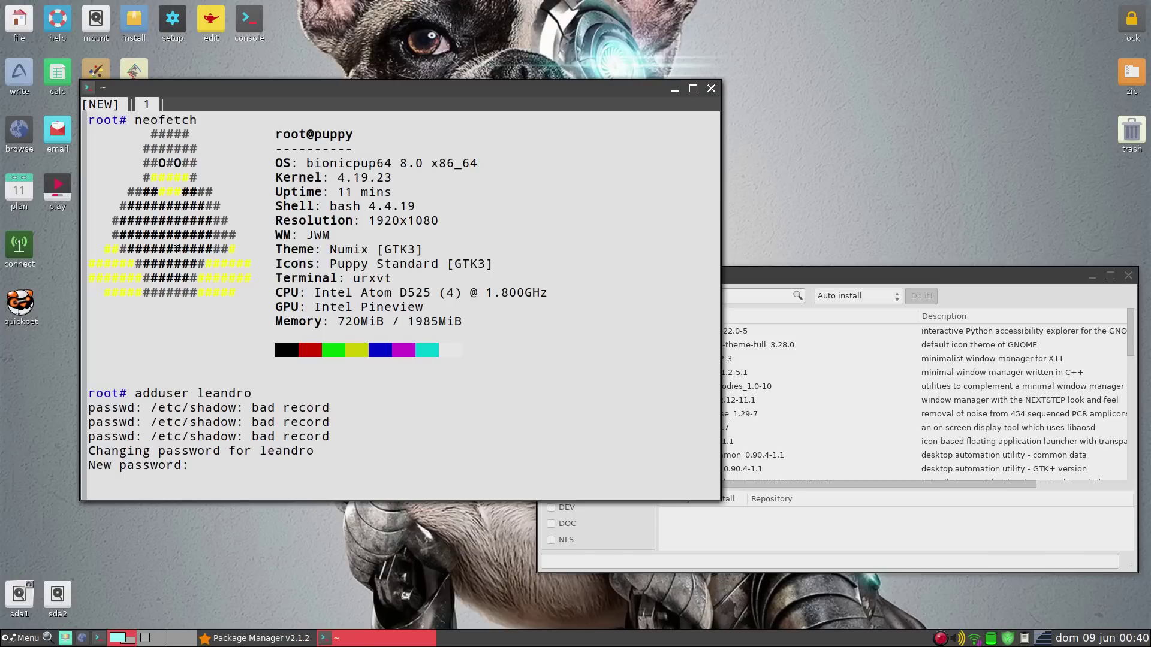
key("Return")
key("Return")
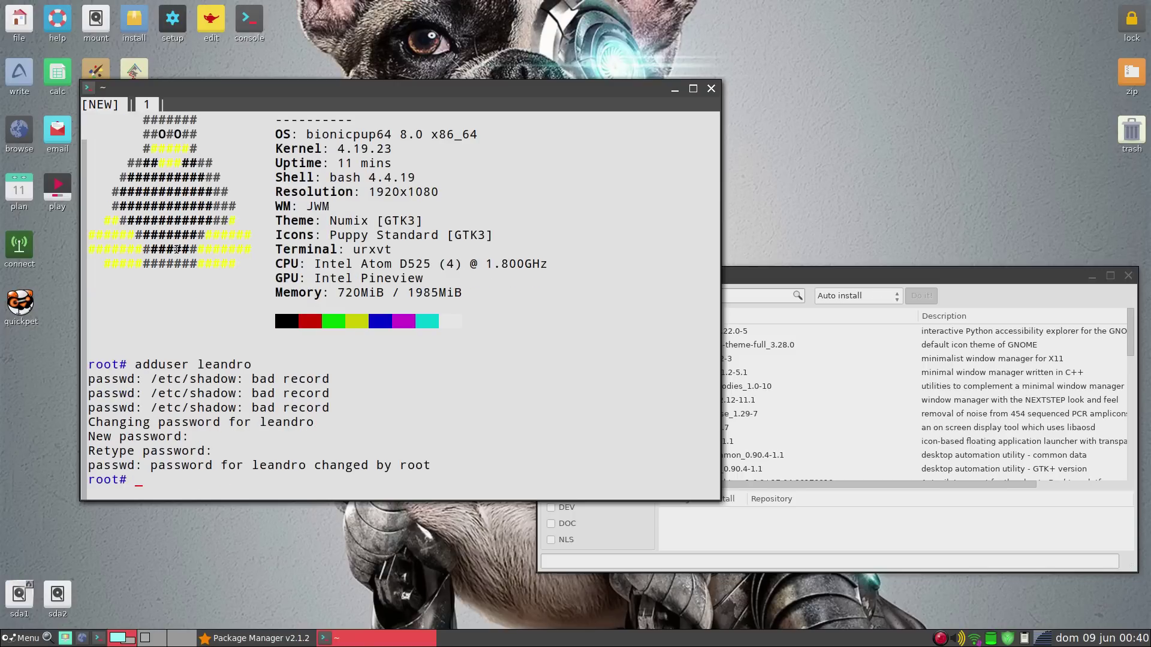
- In a cleared console, start the new user's login shell with su -, check the identity with whoami, and log out
key("ctrl+l")
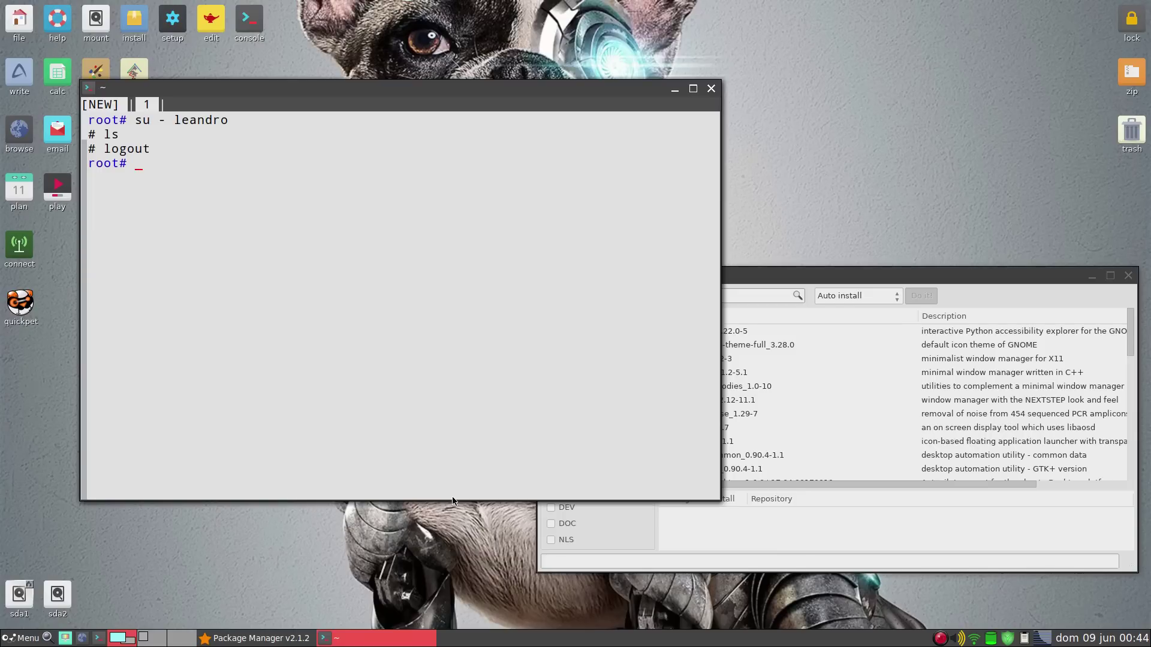
type("su - leandro")
key("Return")
type("whoami")
key("Return")
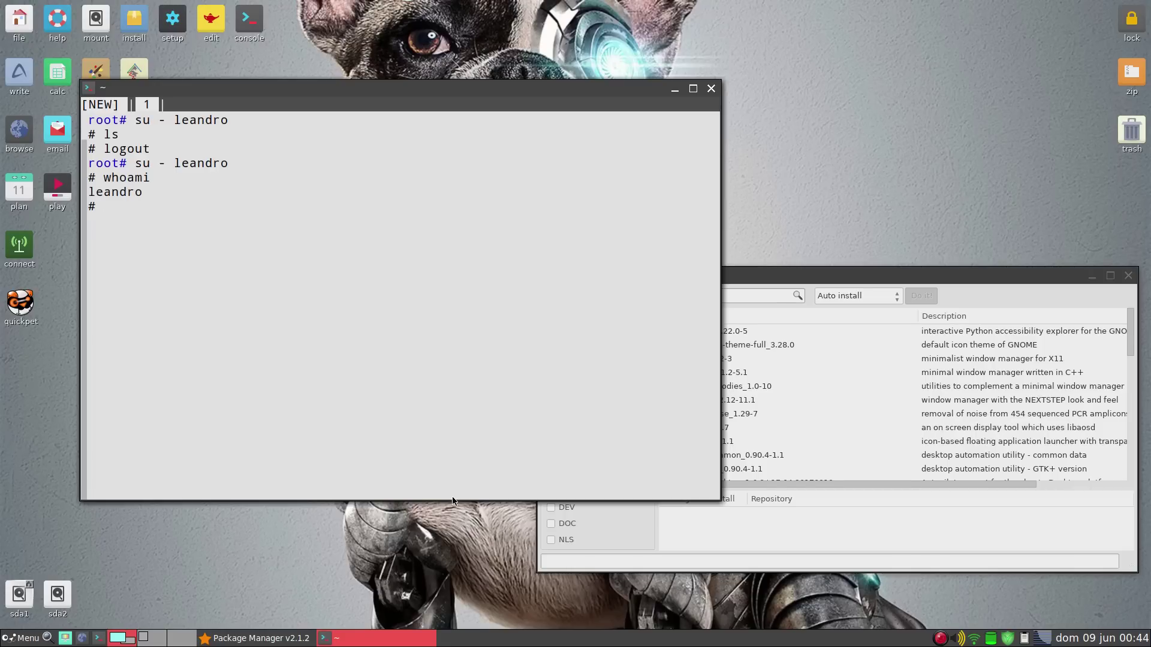
key("ctrl+d")
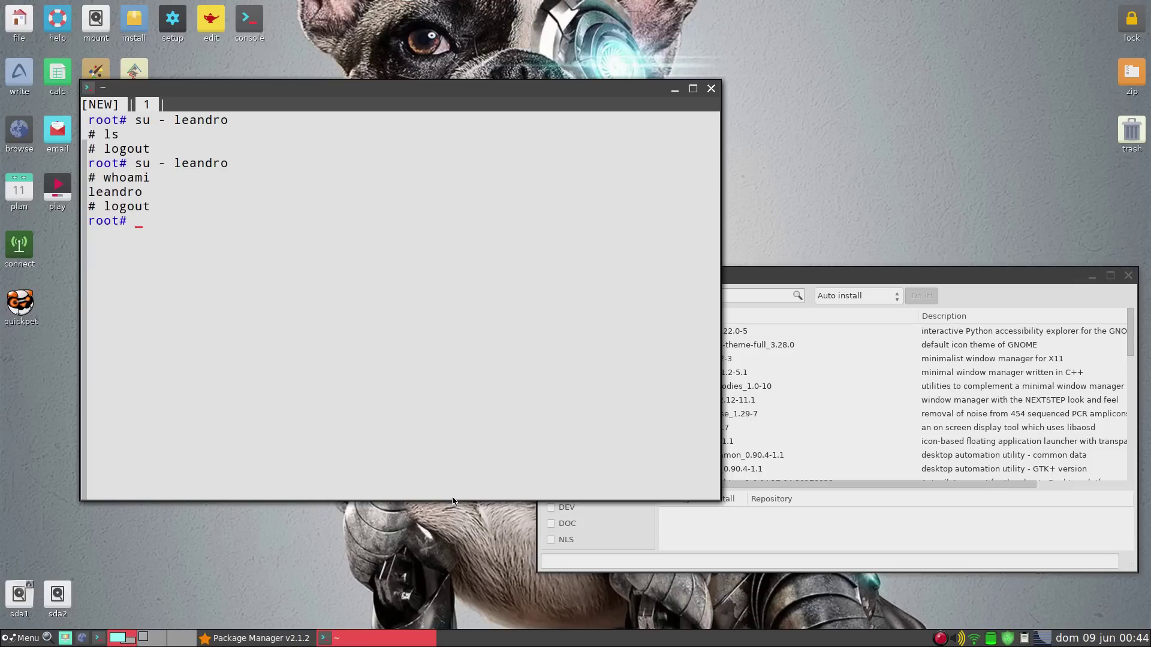